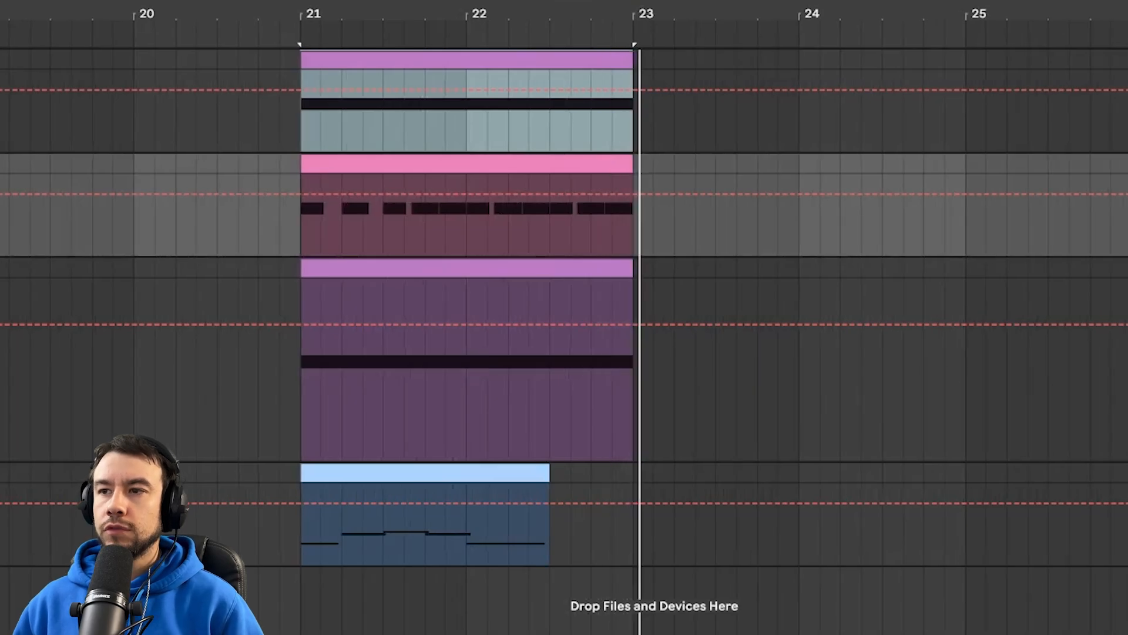
Play back the arrangement from bar 21, first with the wub clips and again from the long bass clip
left_click(1123, 268)
key("space")
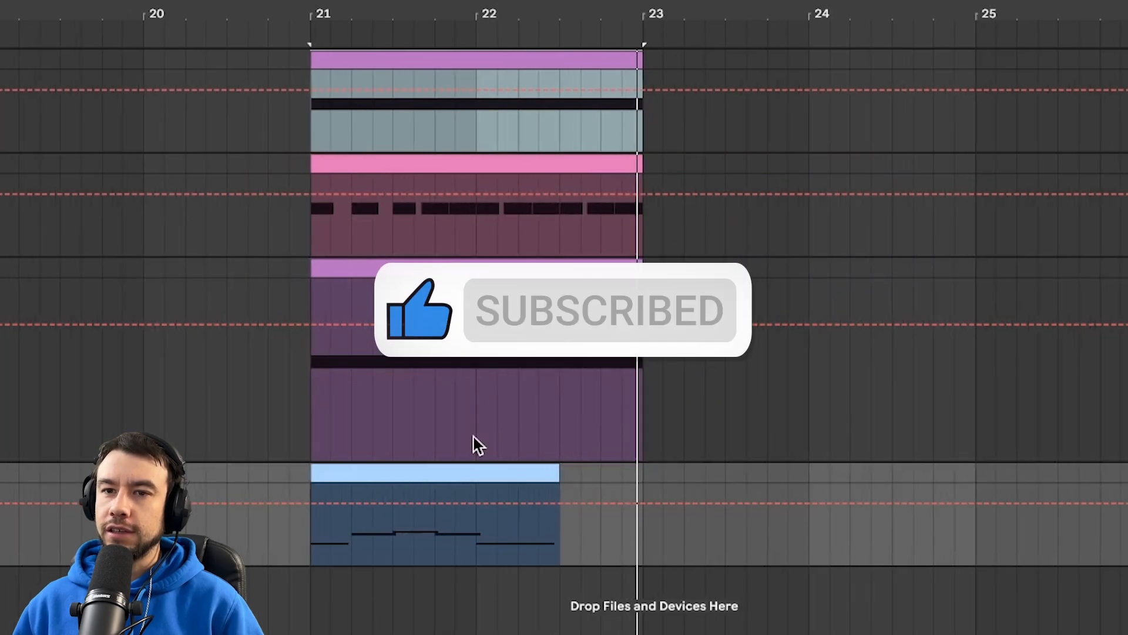
left_click(419, 472)
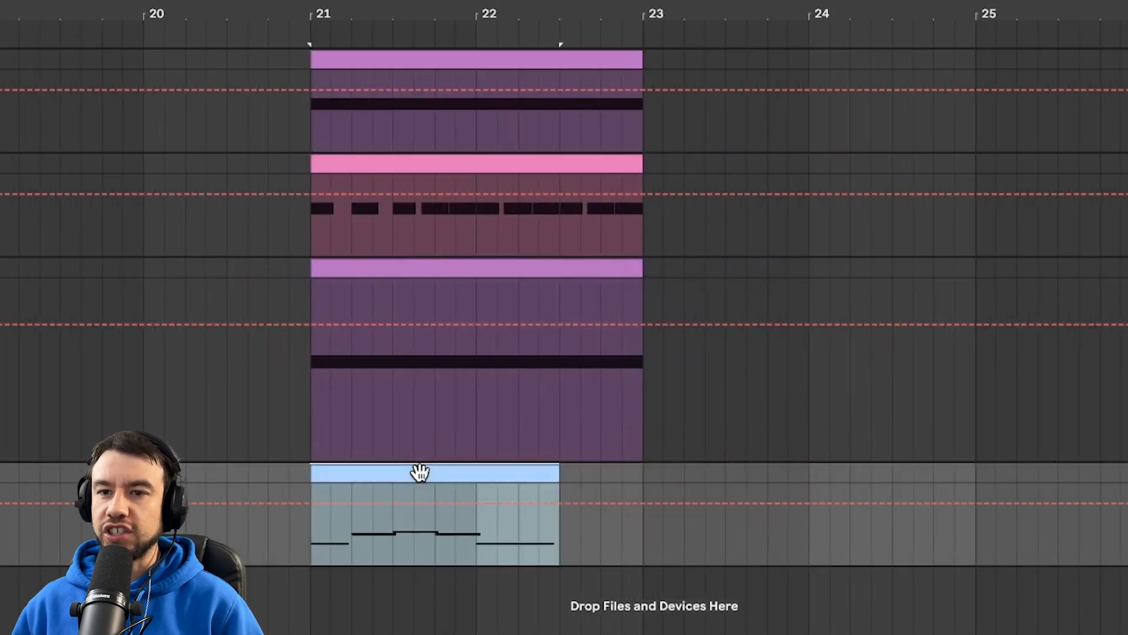
key("space")
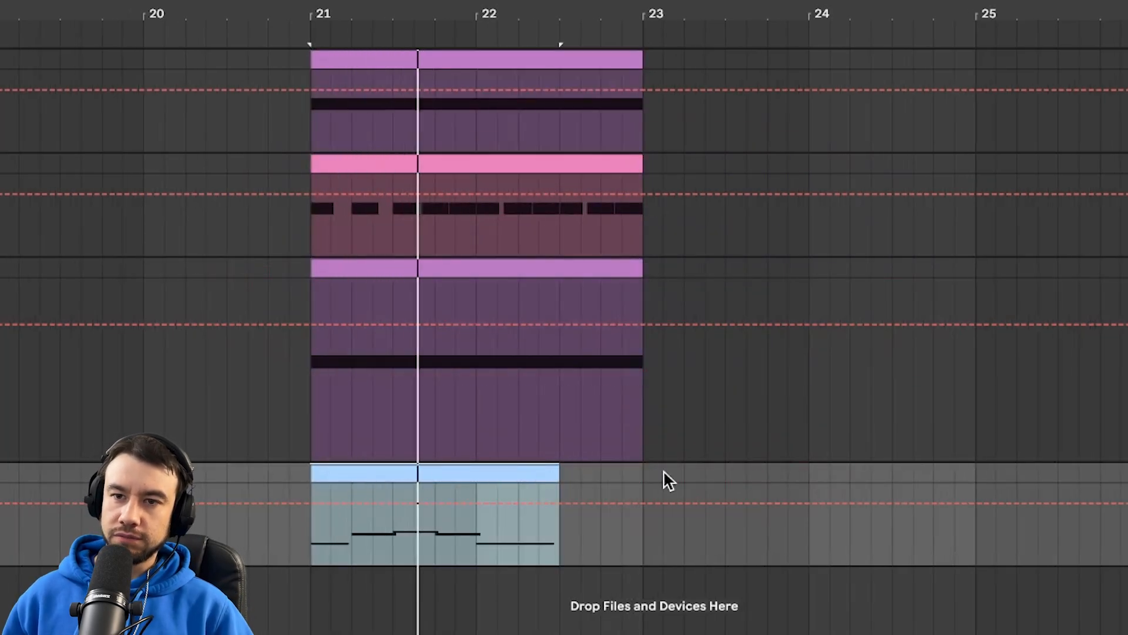
scroll(664, 470, "down", 3)
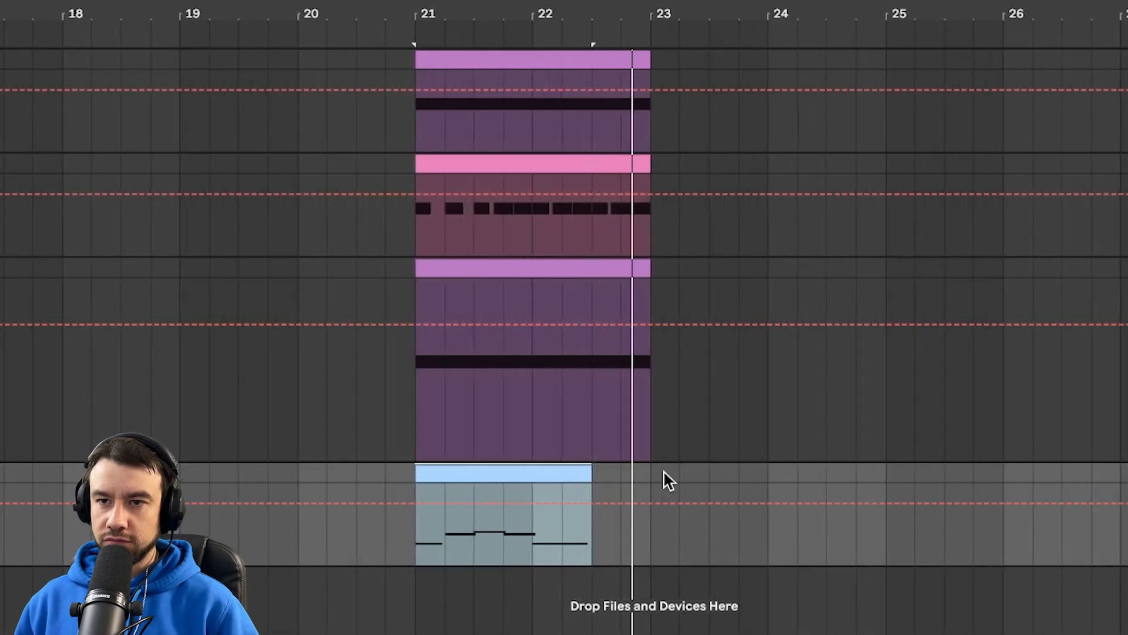
key("space")
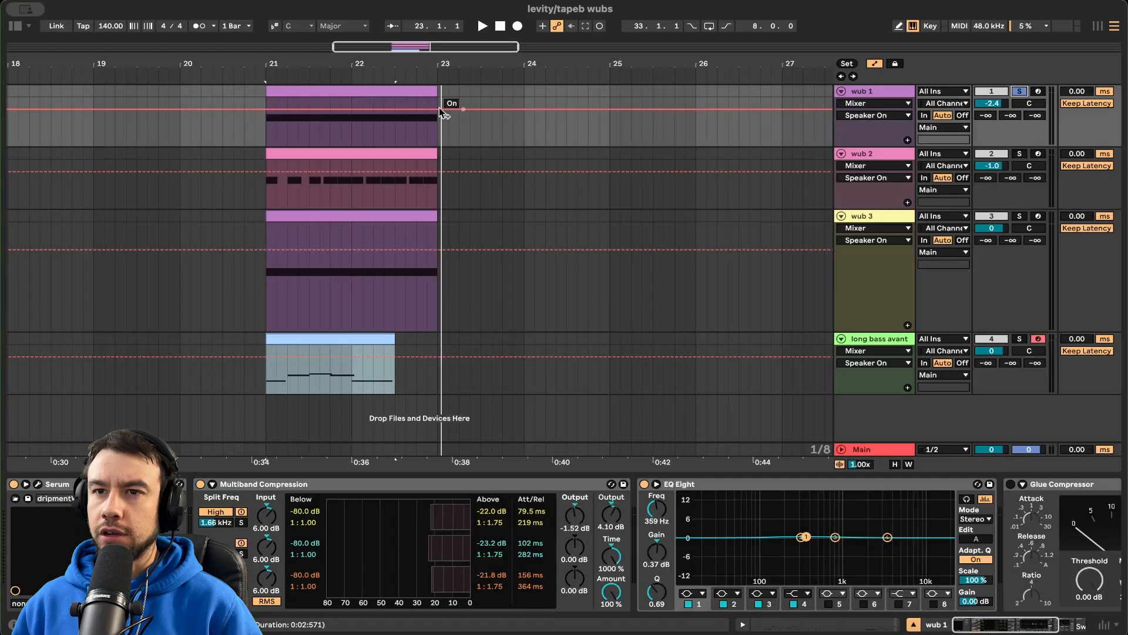
Open Serum on the wub 1 track, listen to the dripmentWubClean patch and view its effects before returning to the oscillators
left_click(340, 90)
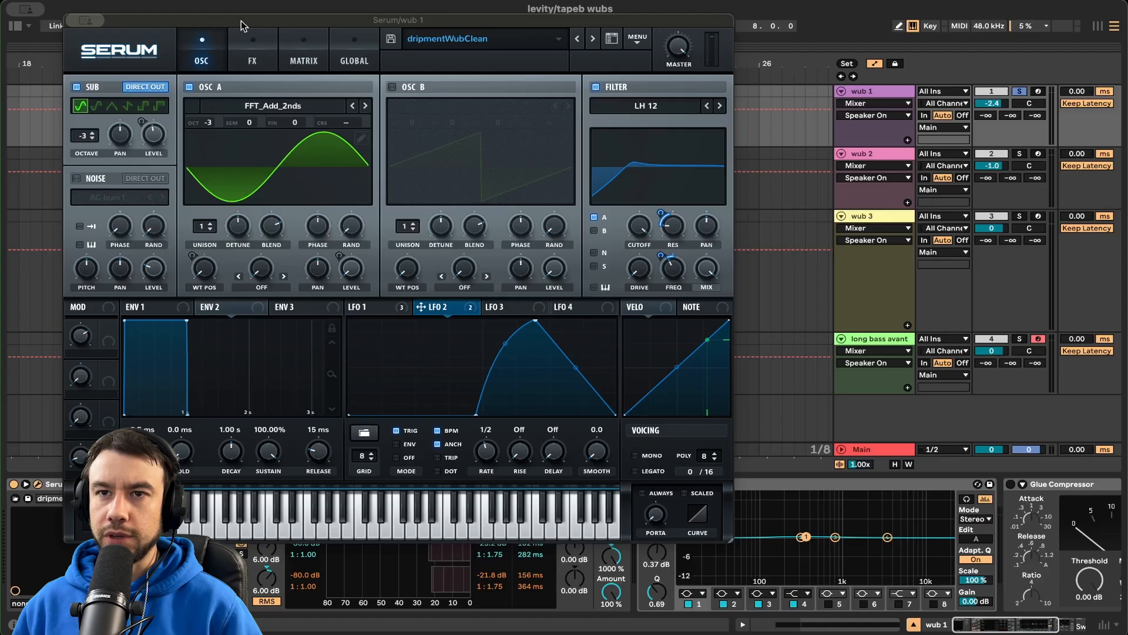
left_click_drag(241, 20, 379, 17)
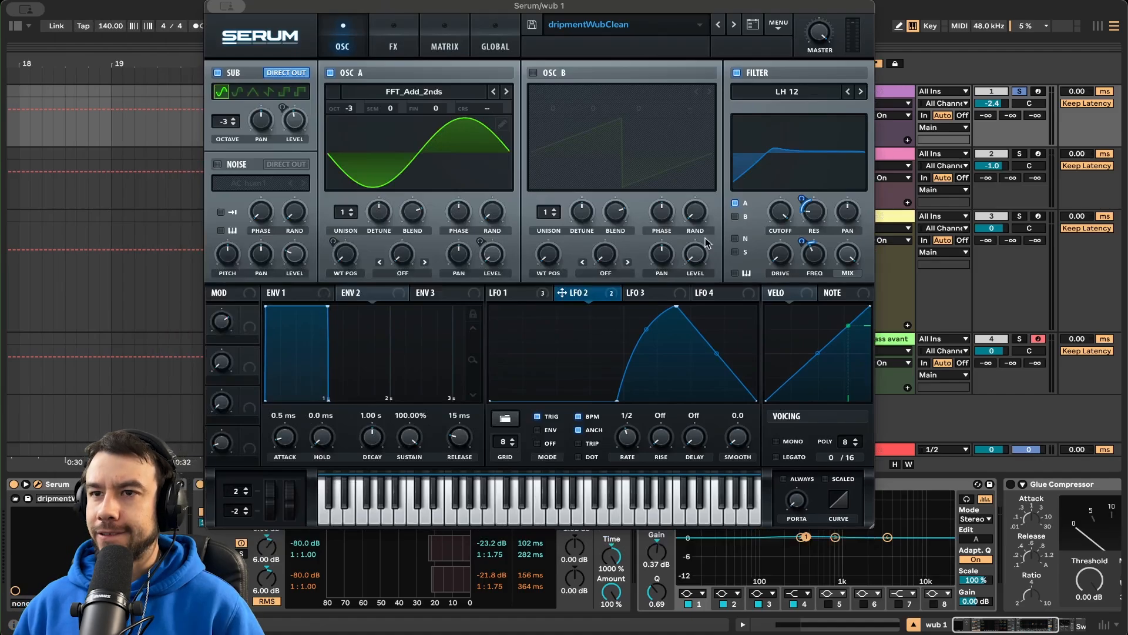
key("space")
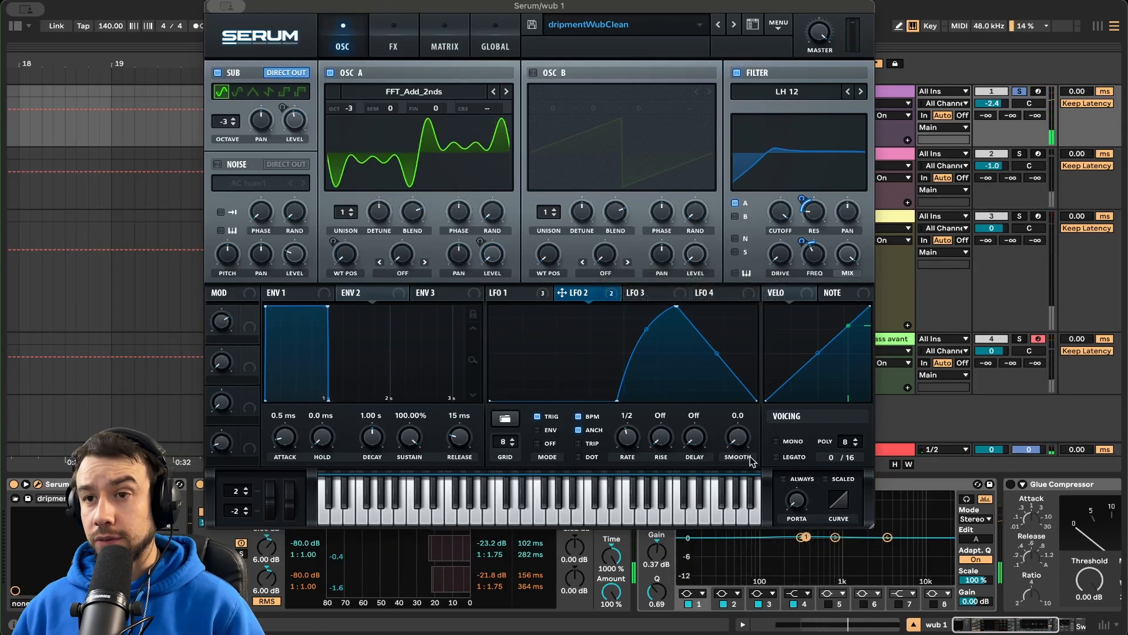
left_click(402, 39)
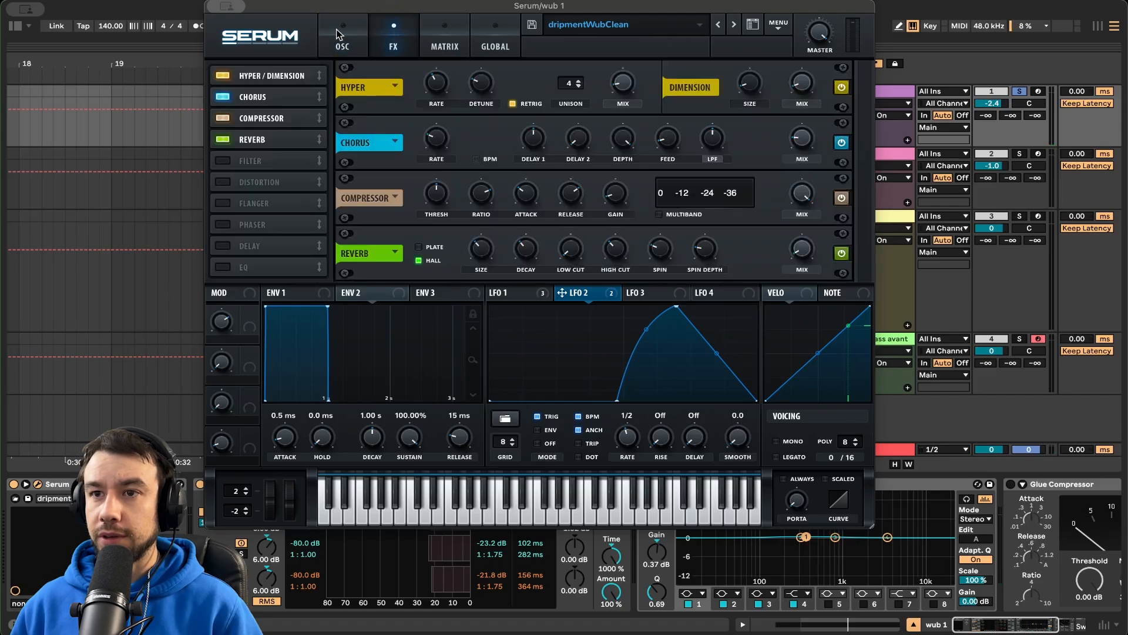
left_click(339, 36)
key("space")
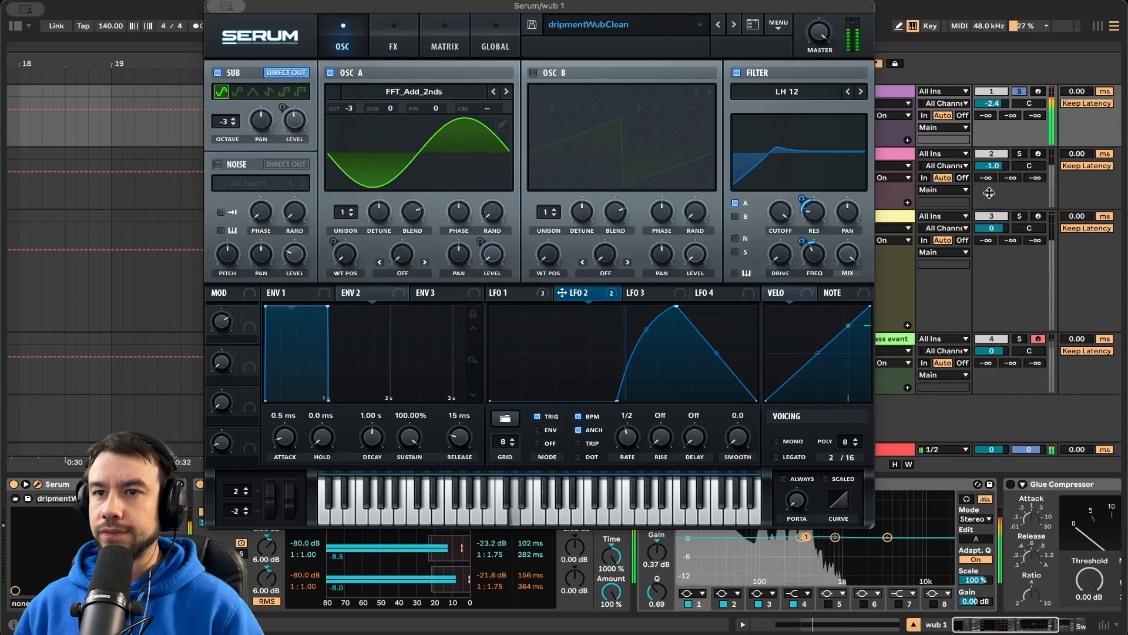
Display LFO 1, choose the Digital wavetable FFT_Add_2nds for oscillator A and play the patch
left_click(529, 293)
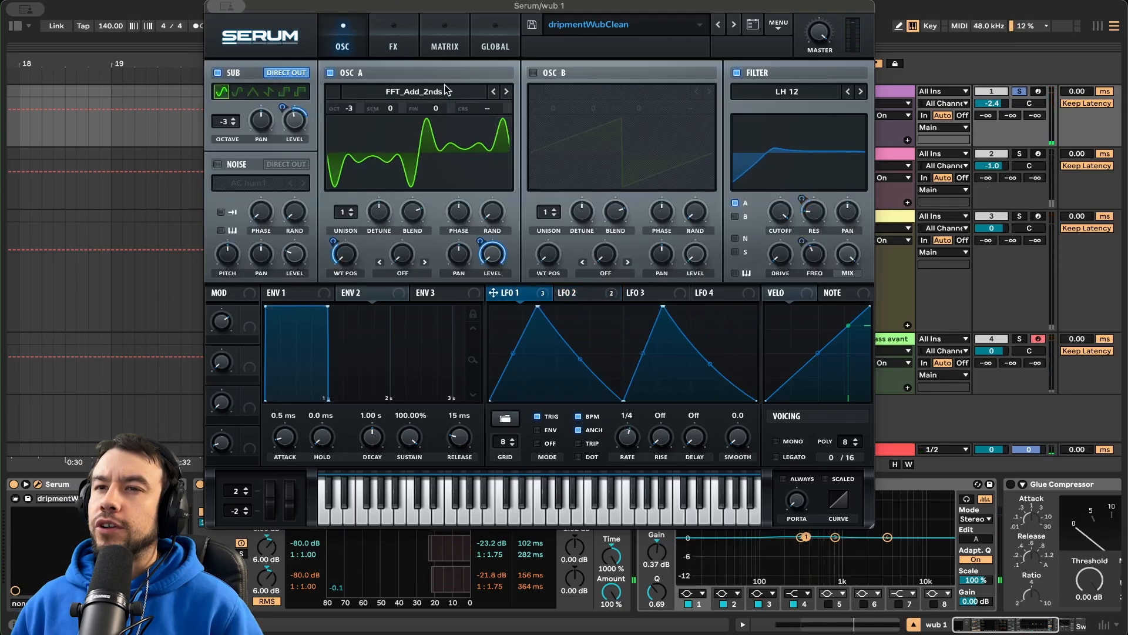
left_click(415, 97)
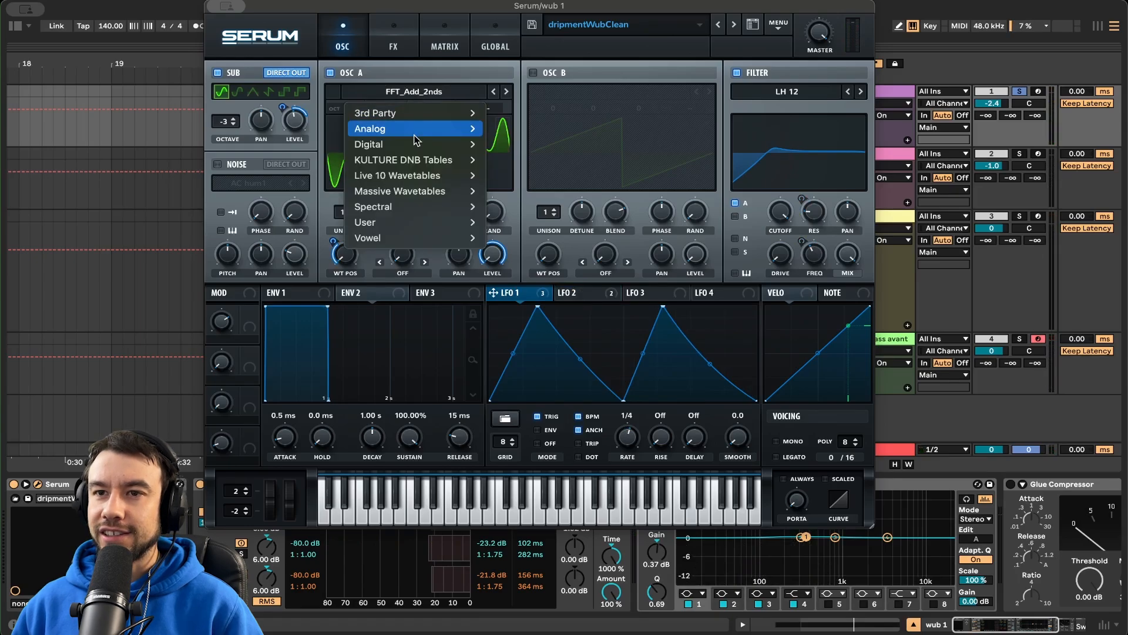
mouse_move(423, 144)
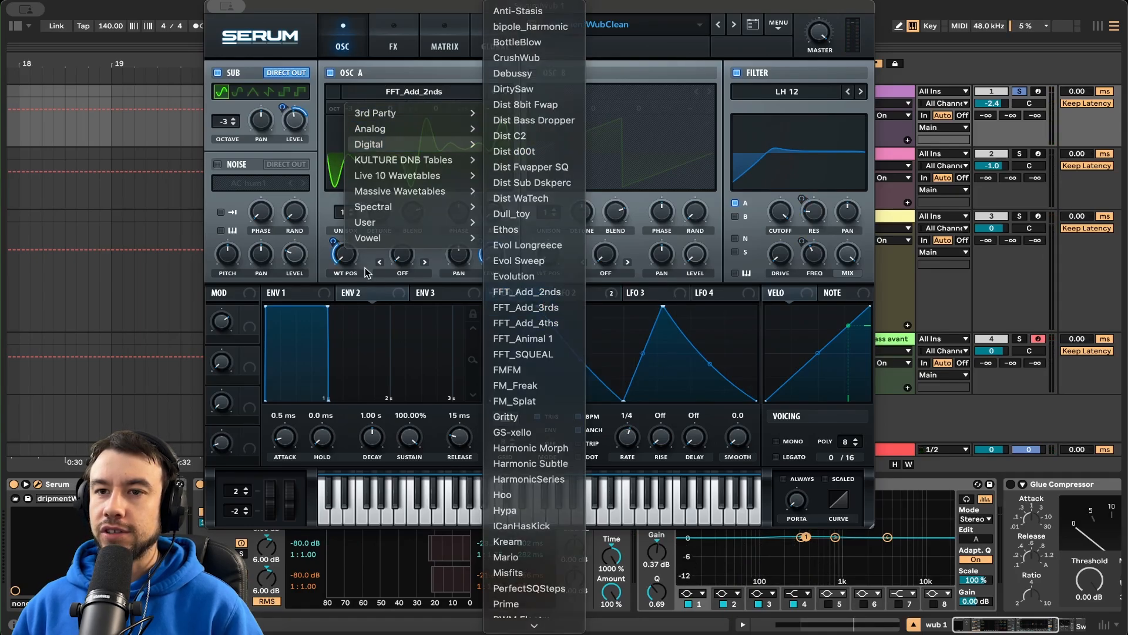
left_click(545, 294)
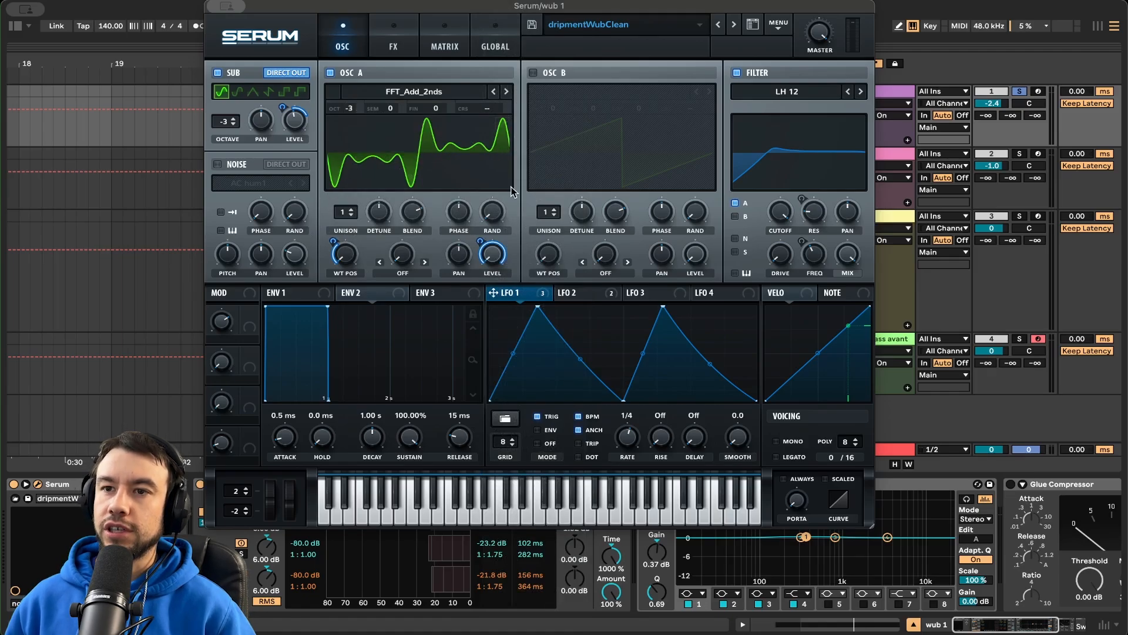
key("space")
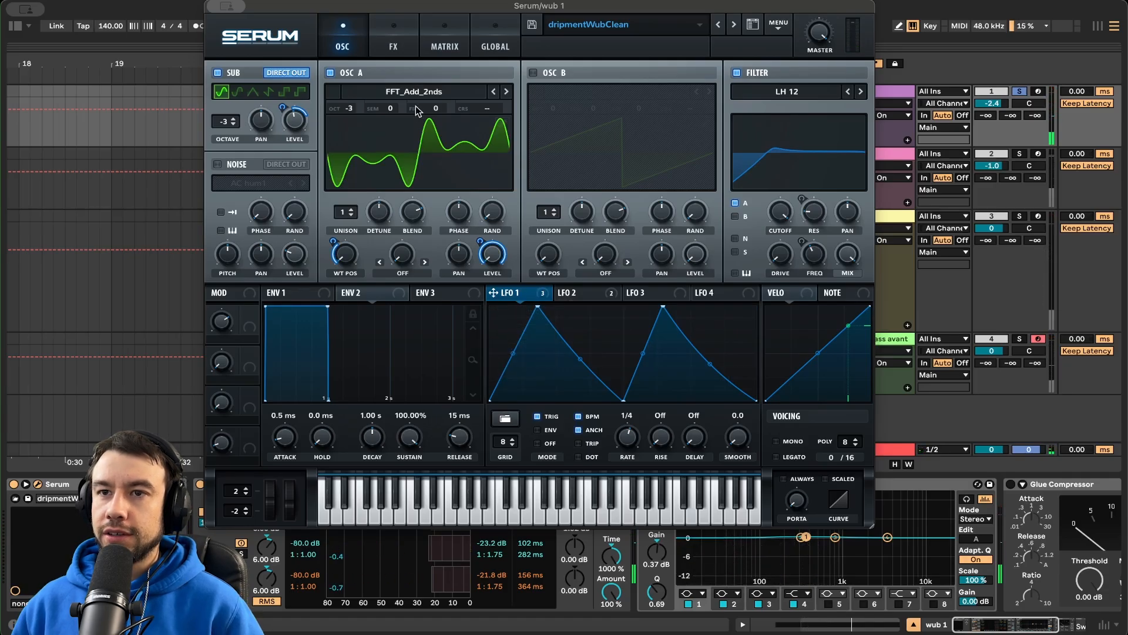
Move the synth window aside, open the wub 1 clip's MIDI notes for inspection and bring the synth back into view
left_click_drag(306, 7, 341, 299)
double_click(335, 92)
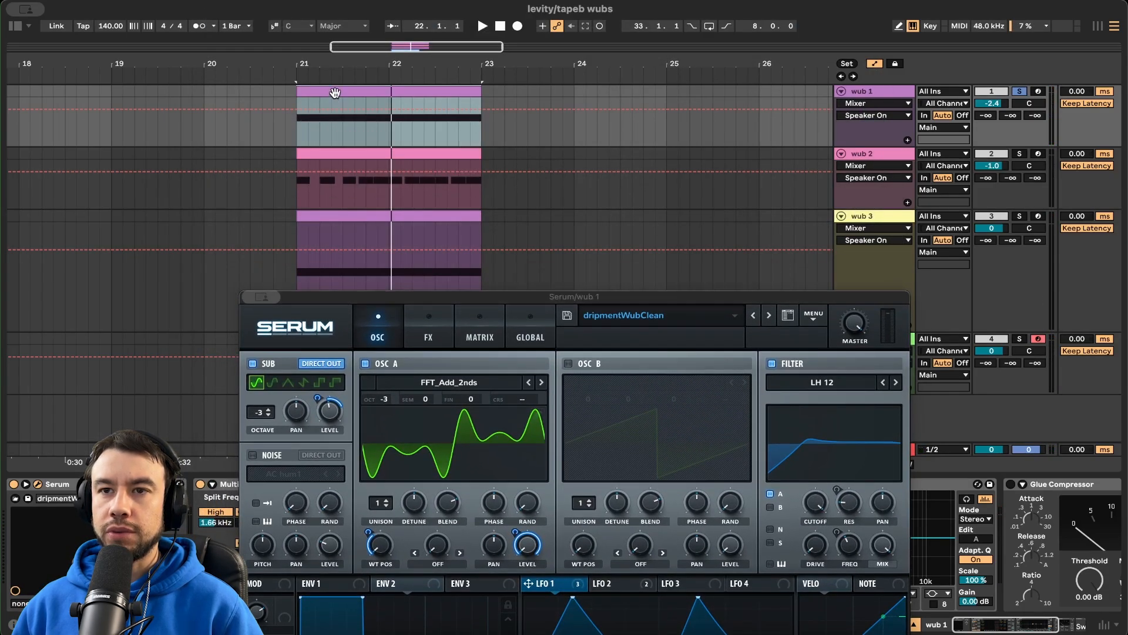
scroll(192, 517, "down", 2)
scroll(193, 514, "down", 3)
left_click_drag(383, 298, 374, 7)
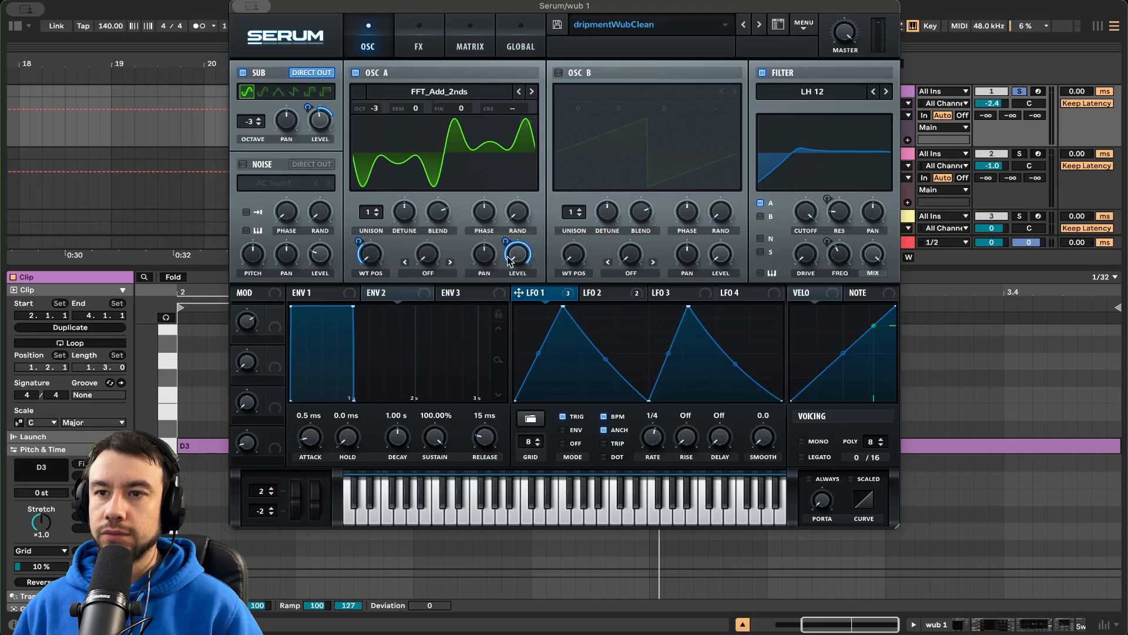
Examine LFO 1's modulation of oscillator A's wavetable position and level and of the sub oscillator's level
left_click_drag(370, 251, 374, 259)
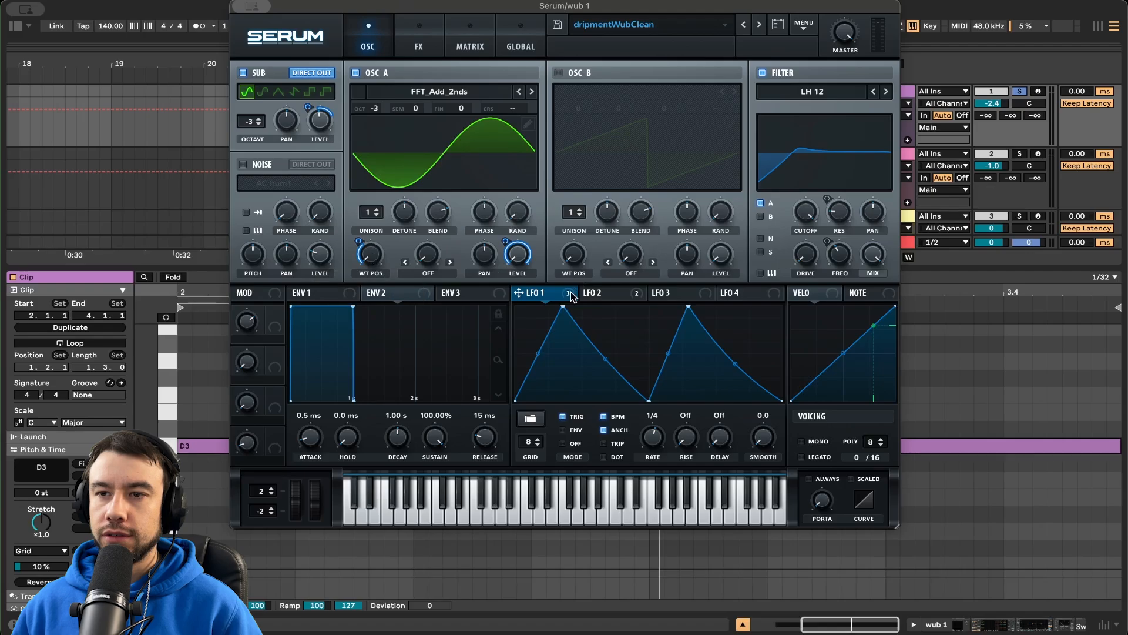
mouse_move(357, 238)
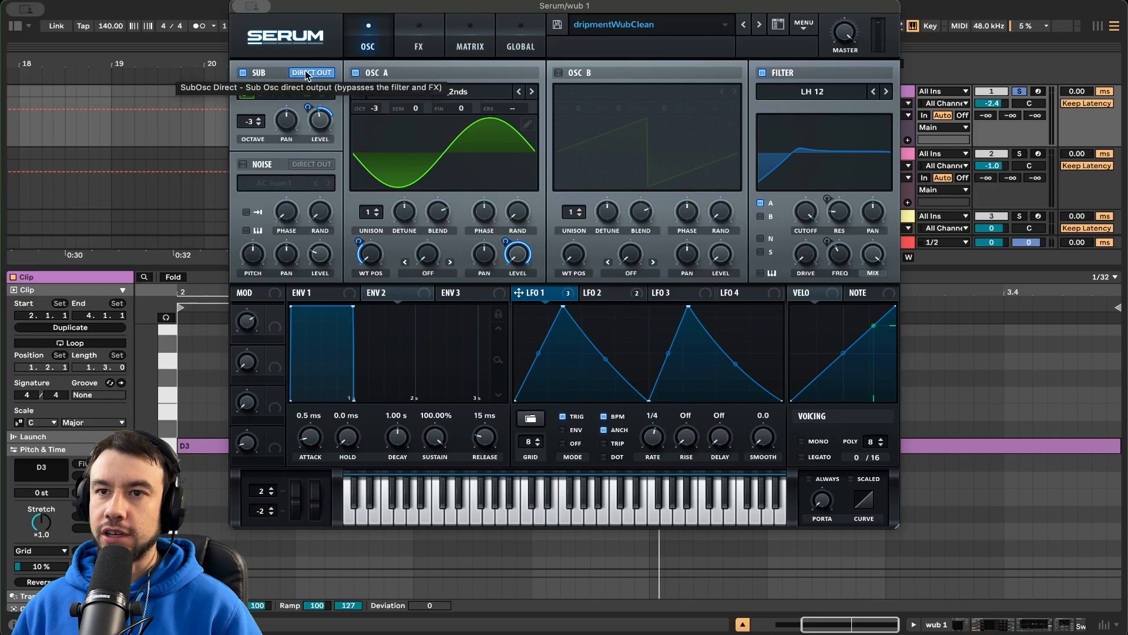
left_click(322, 130)
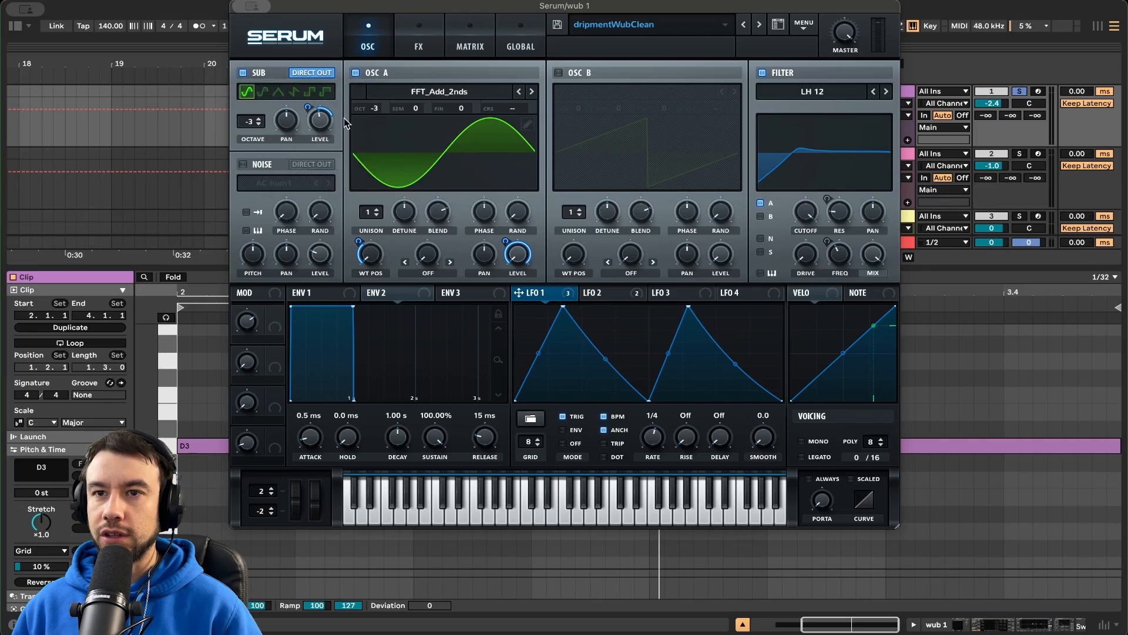
left_click(309, 106)
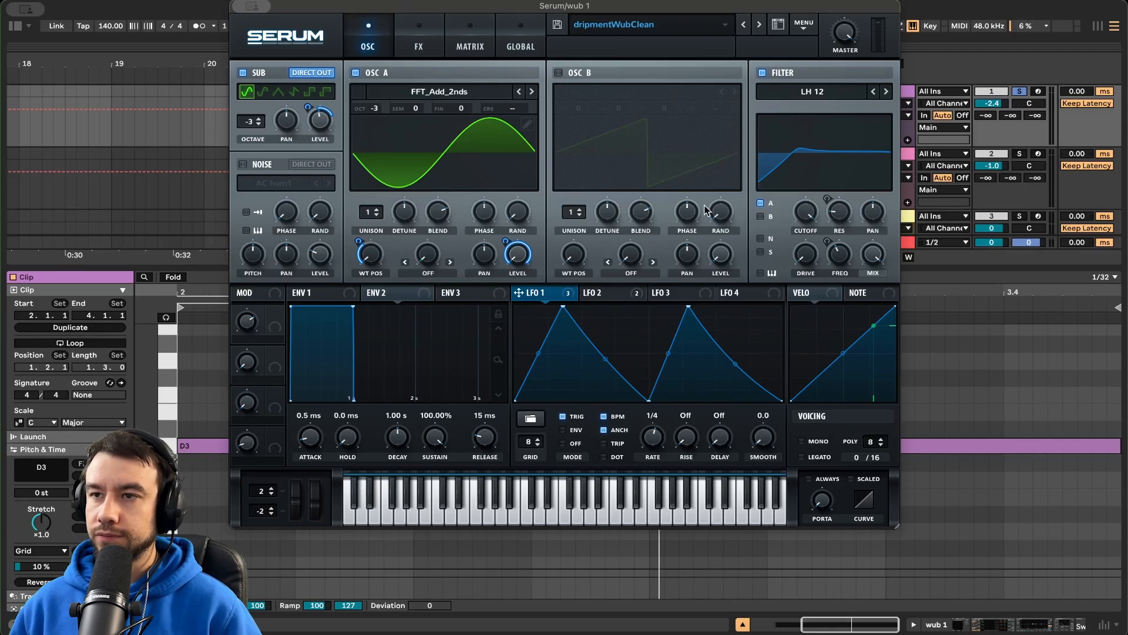
Switch off the filter and disable the Reverb, Compressor, Chorus and Hyper/Dimension effects
left_click(763, 73)
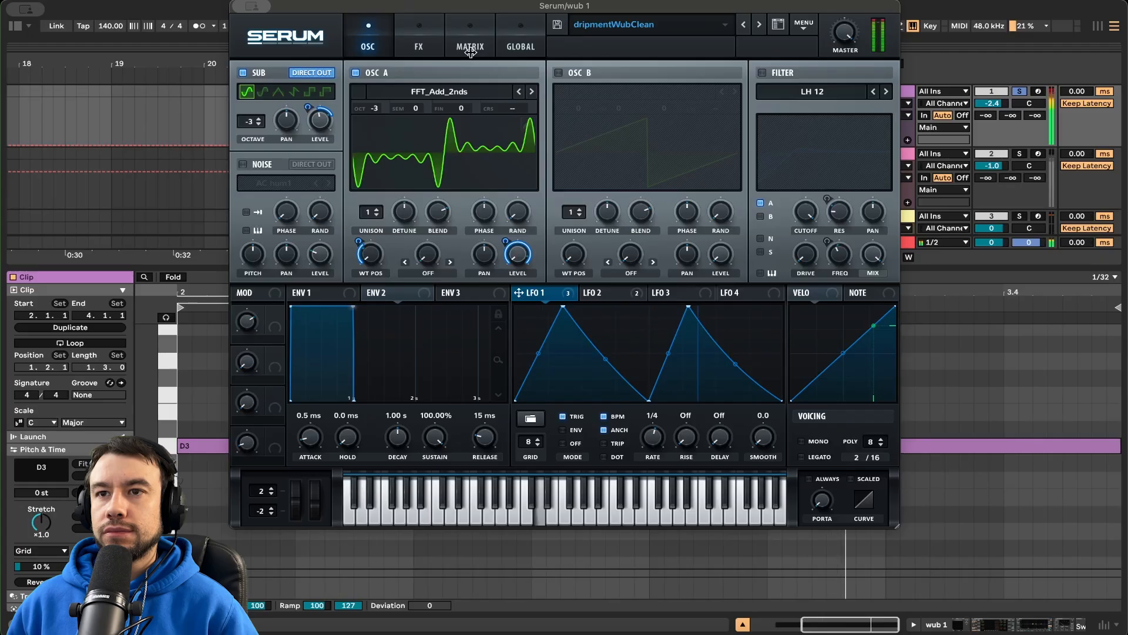
left_click(419, 46)
left_click(247, 139)
left_click(247, 118)
left_click(248, 97)
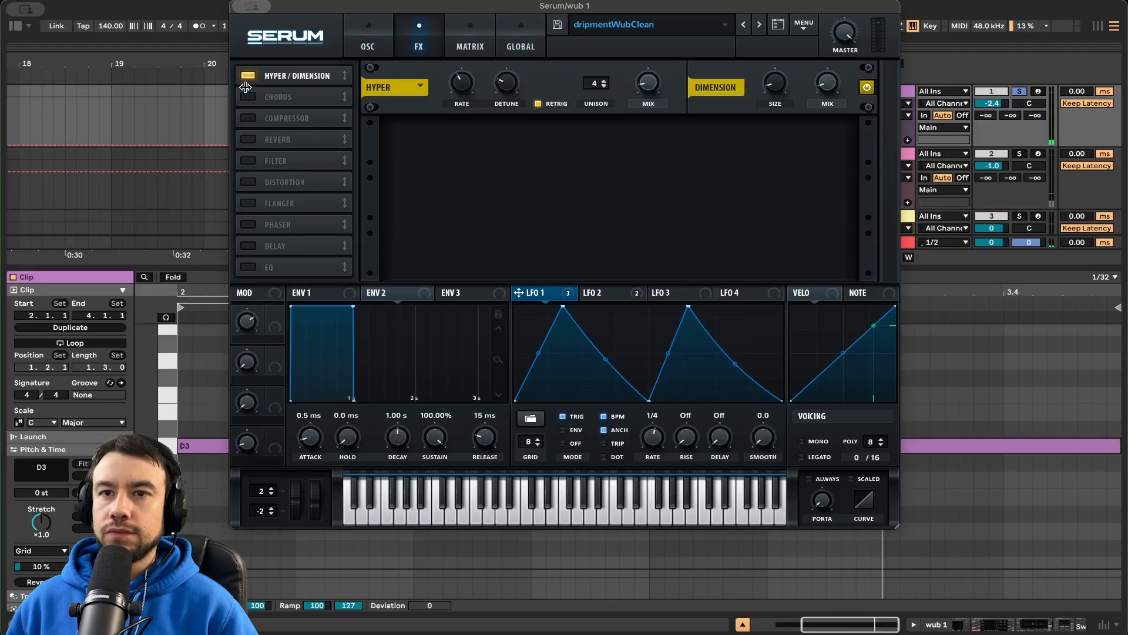
left_click(247, 75)
Return to the oscillators and switch the sub oscillator off and on again to compare the sound
left_click(390, 33)
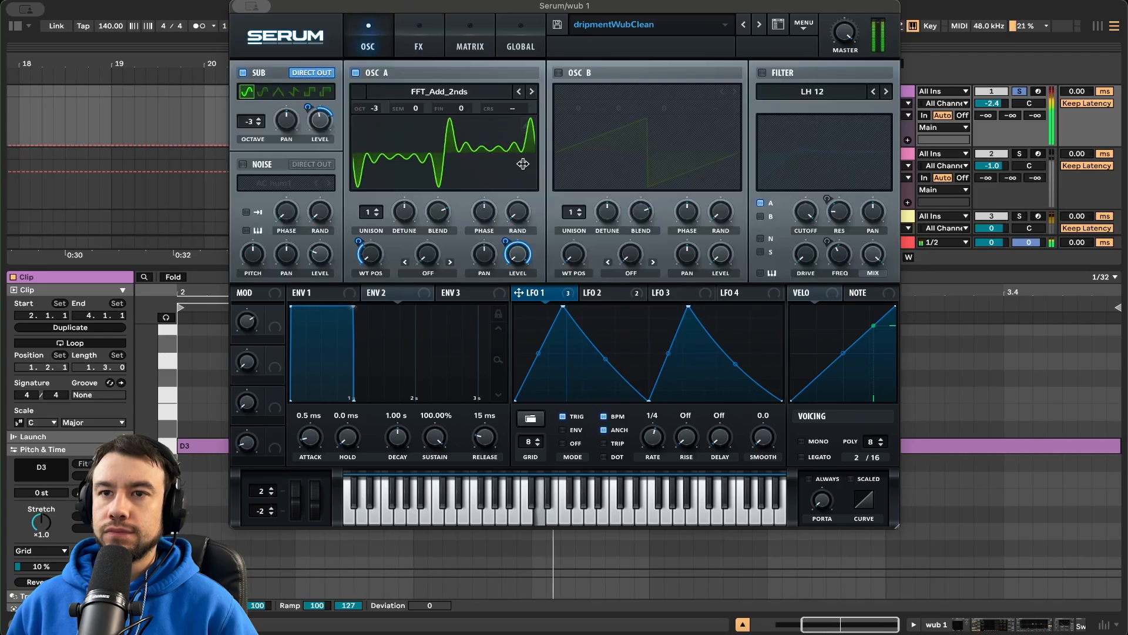
left_click(242, 73)
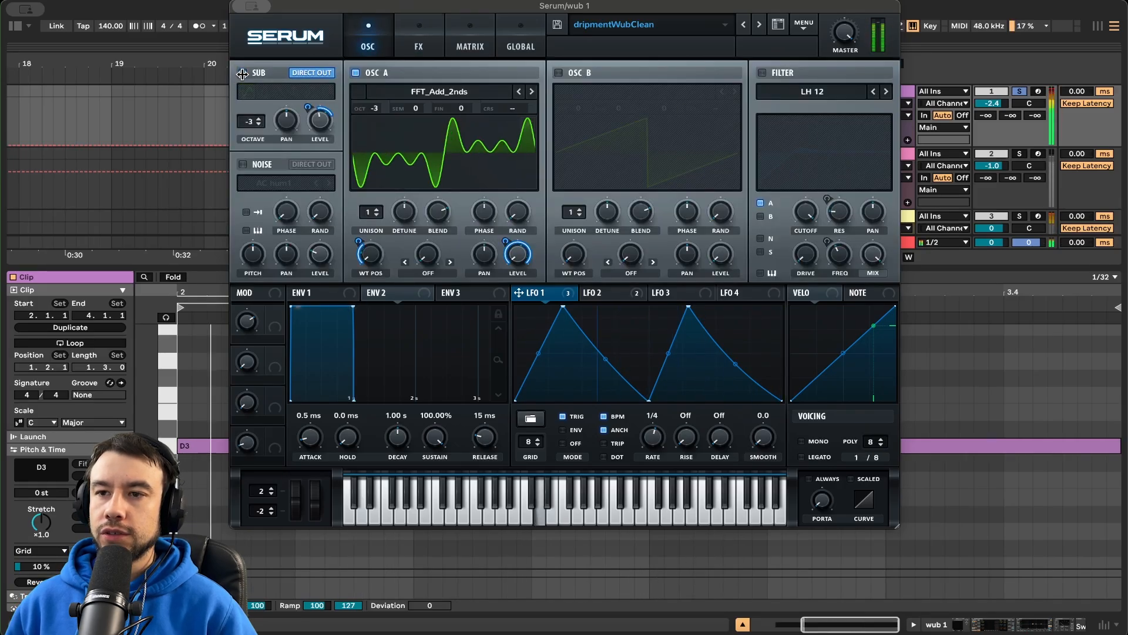
left_click(242, 73)
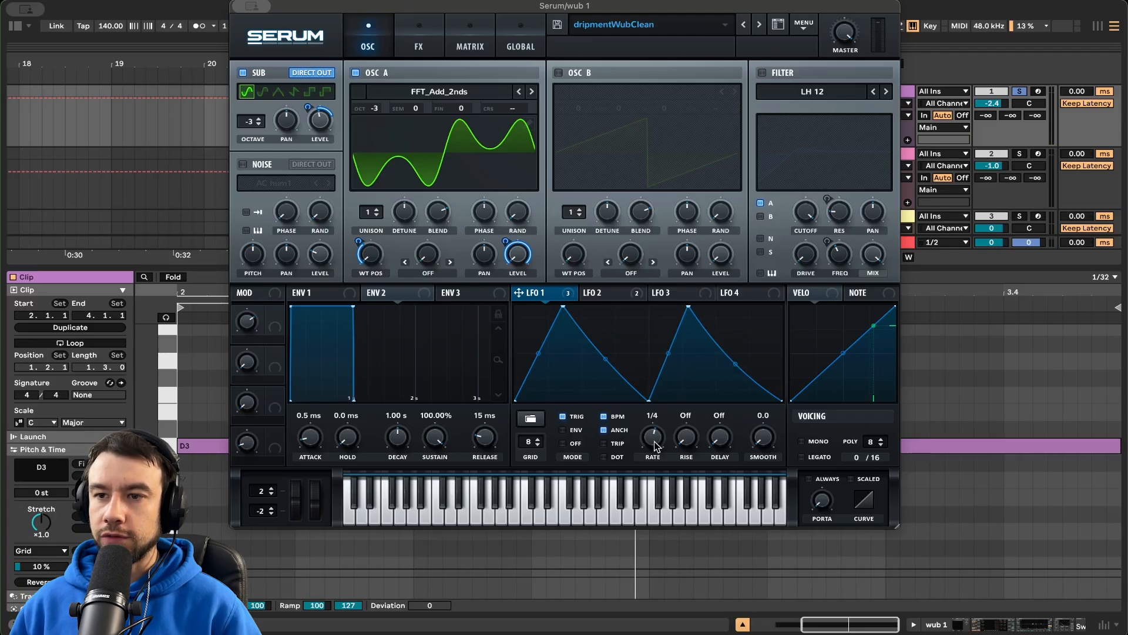
Switch on the filter and set its type to LH 12 from the Multi filters
left_click(762, 73)
left_click(812, 91)
mouse_move(817, 129)
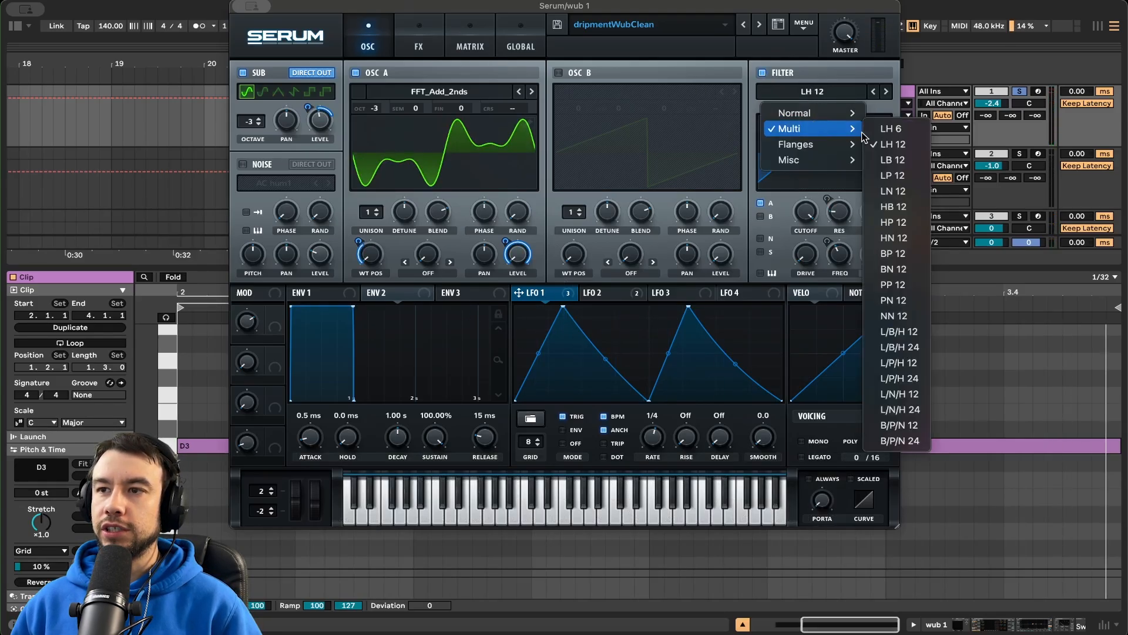
left_click(886, 145)
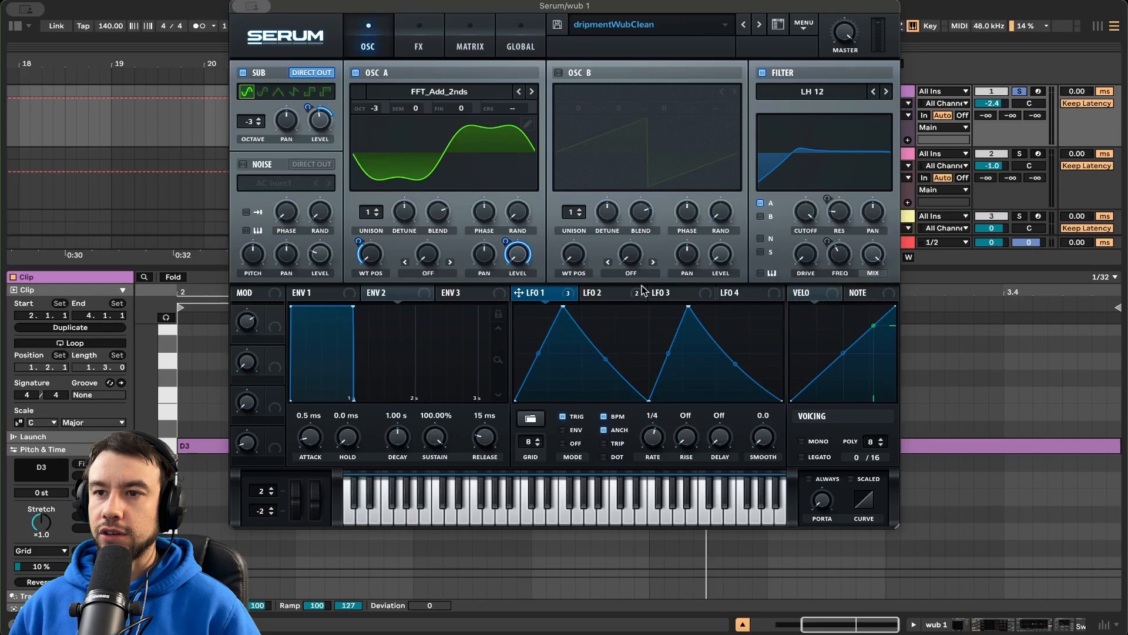
Compare the shapes and modulation targets of LFO 2 and LFO 1 during playback
left_click(605, 293)
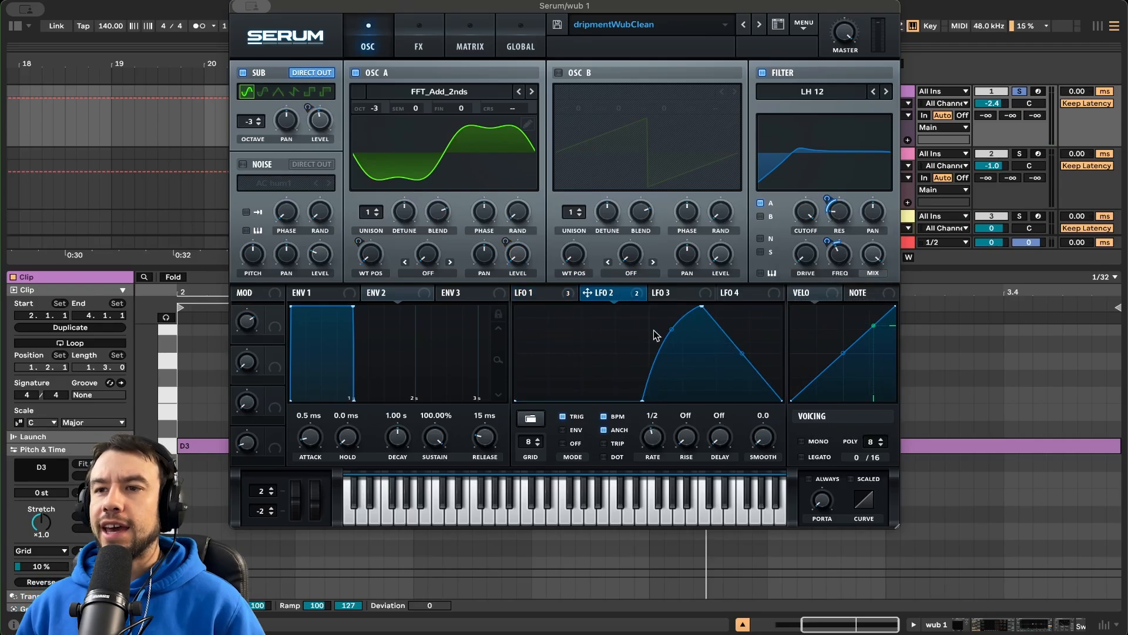
left_click(558, 292)
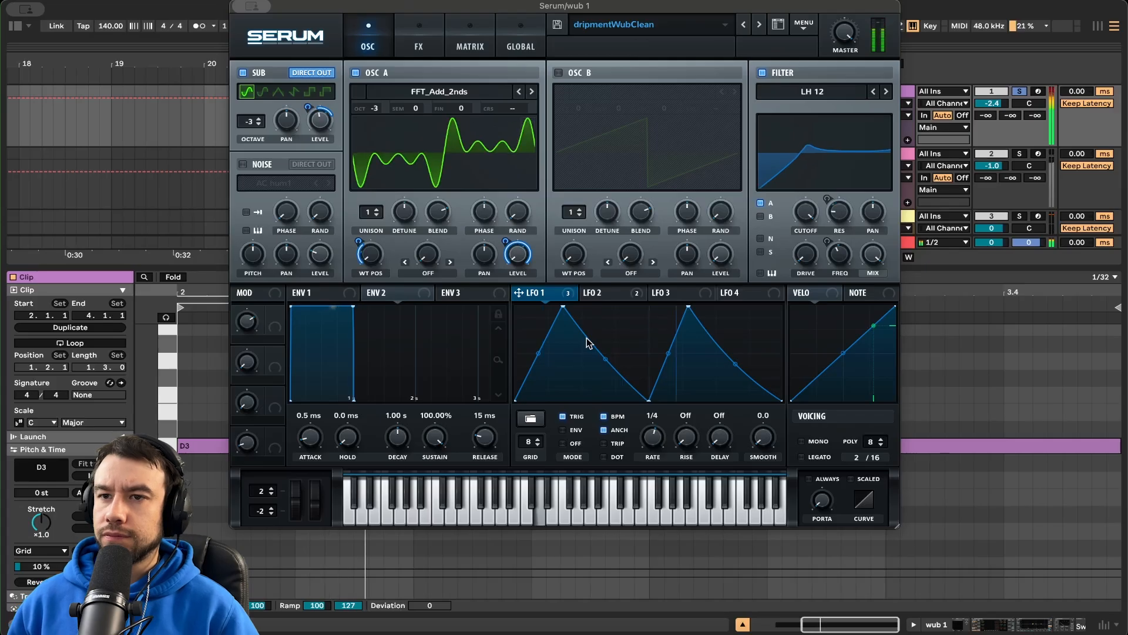
left_click(611, 293)
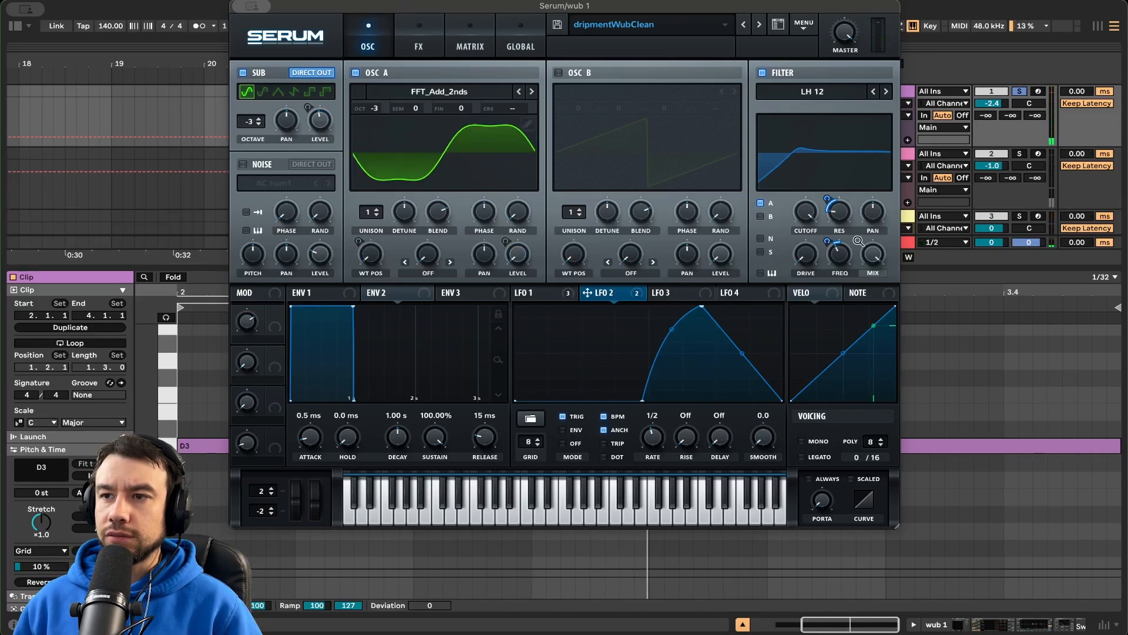
Re-enable the Hyper/Dimension, Chorus and Compressor effects one by one while listening to the patch
left_click(421, 27)
left_click(256, 74)
mouse_move(647, 82)
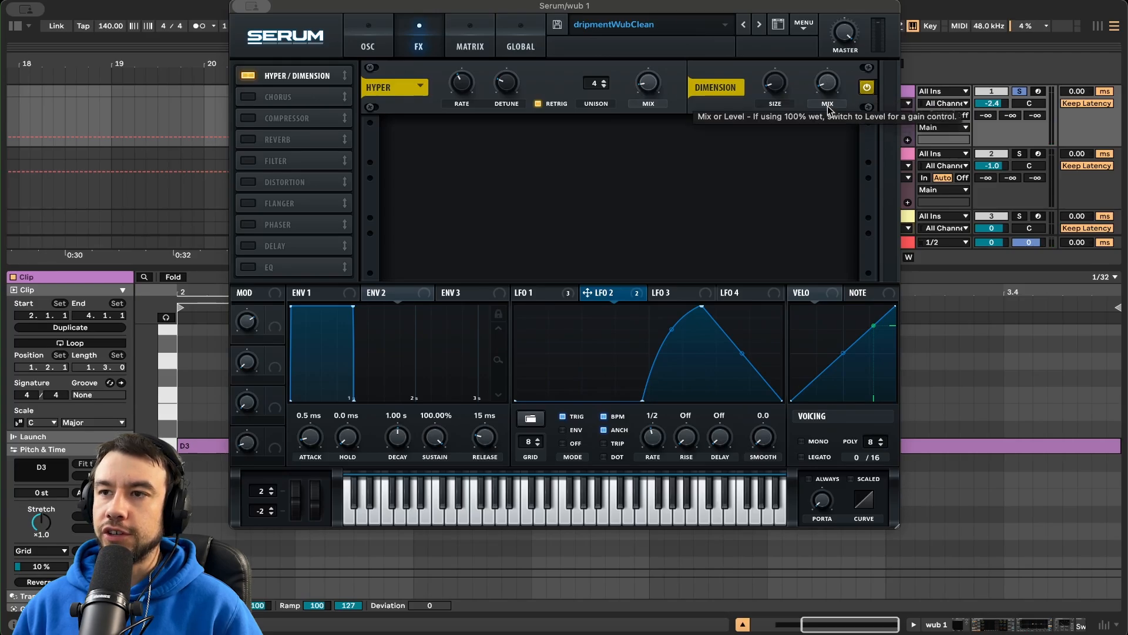
key("space")
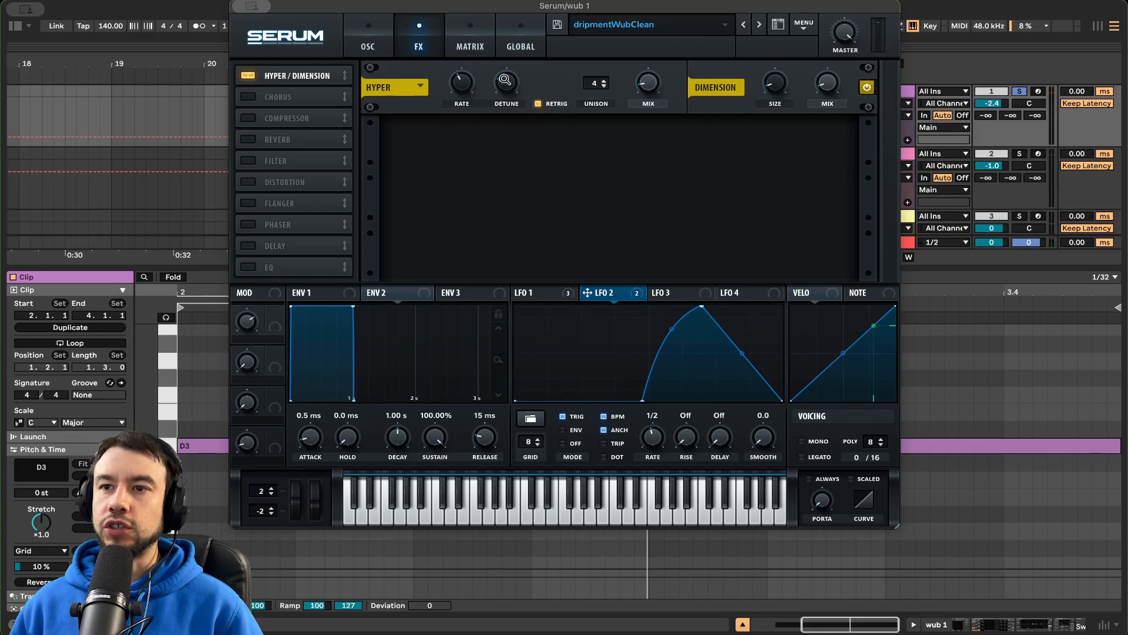
left_click(259, 102)
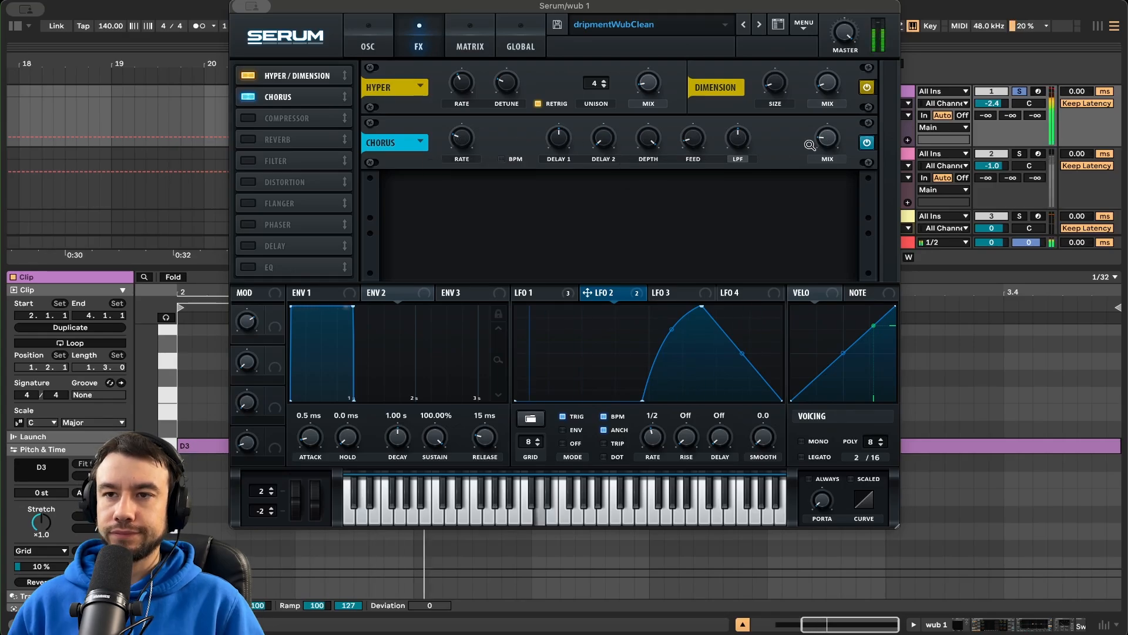
left_click(248, 119)
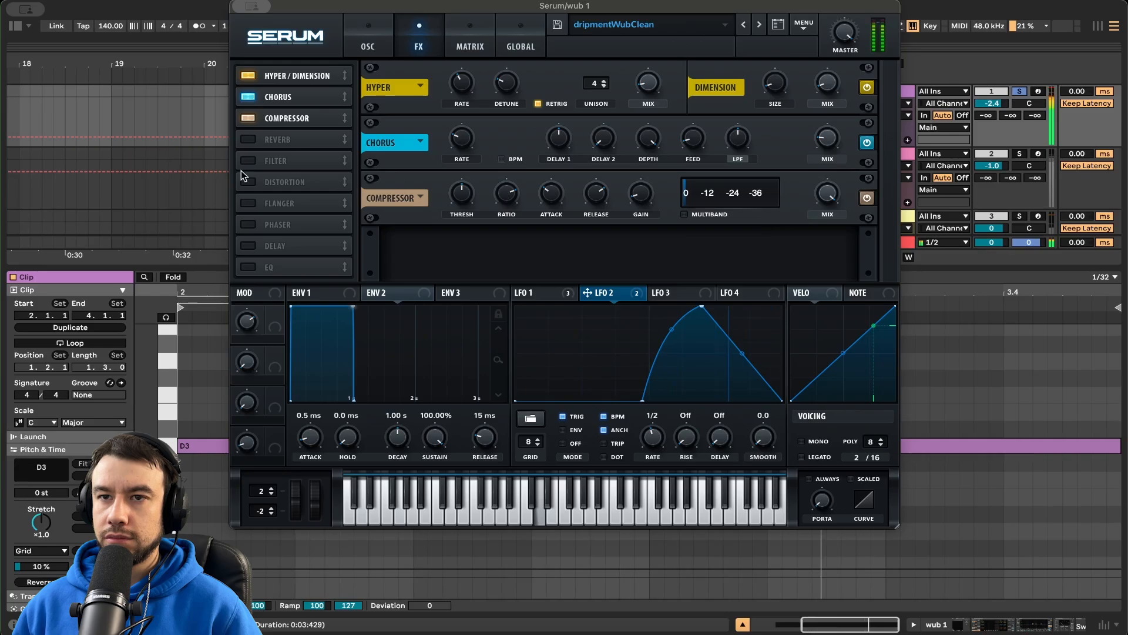
Switch on the Reverb effect in the wub 1 patch and review its Size, Decay, Low Cut and Mix settings
left_click(248, 140)
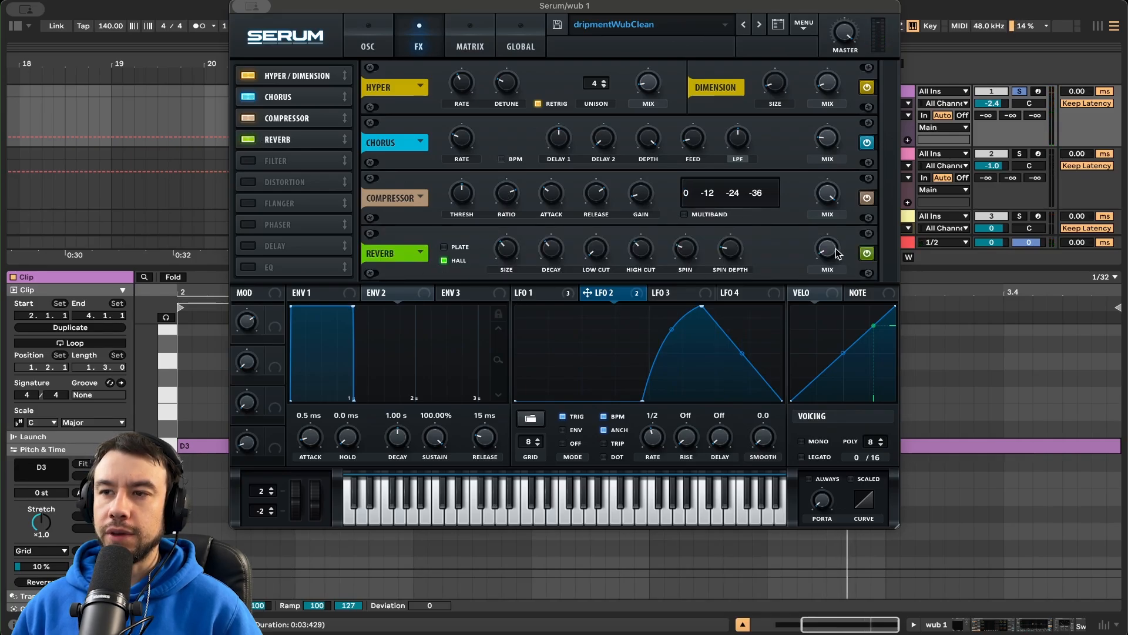
left_click(549, 246)
left_click(499, 247)
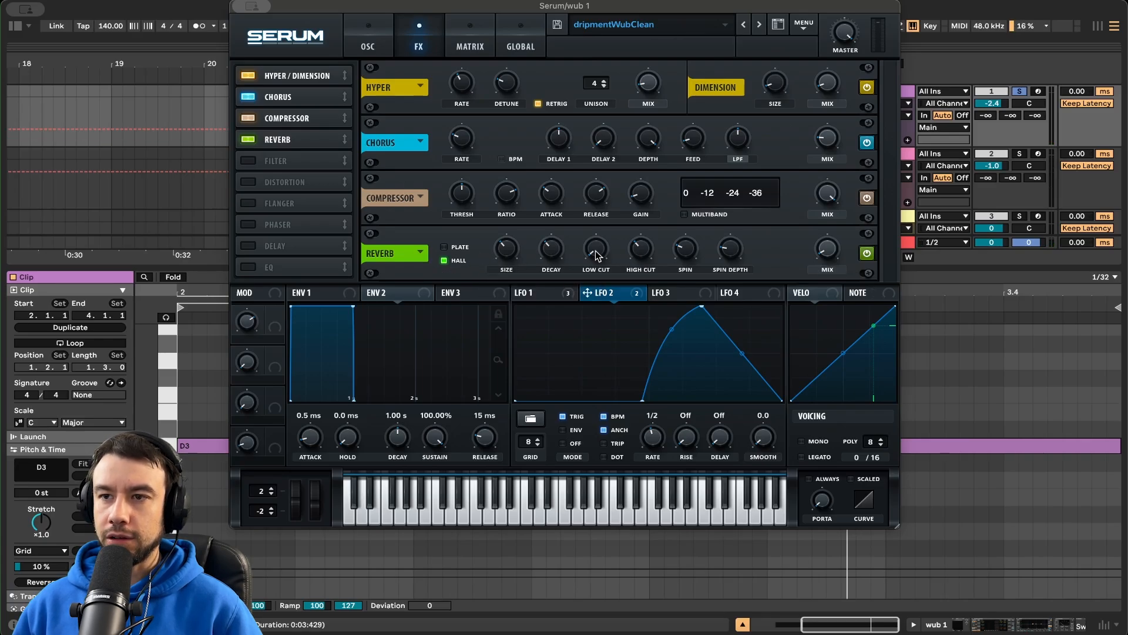
mouse_move(830, 252)
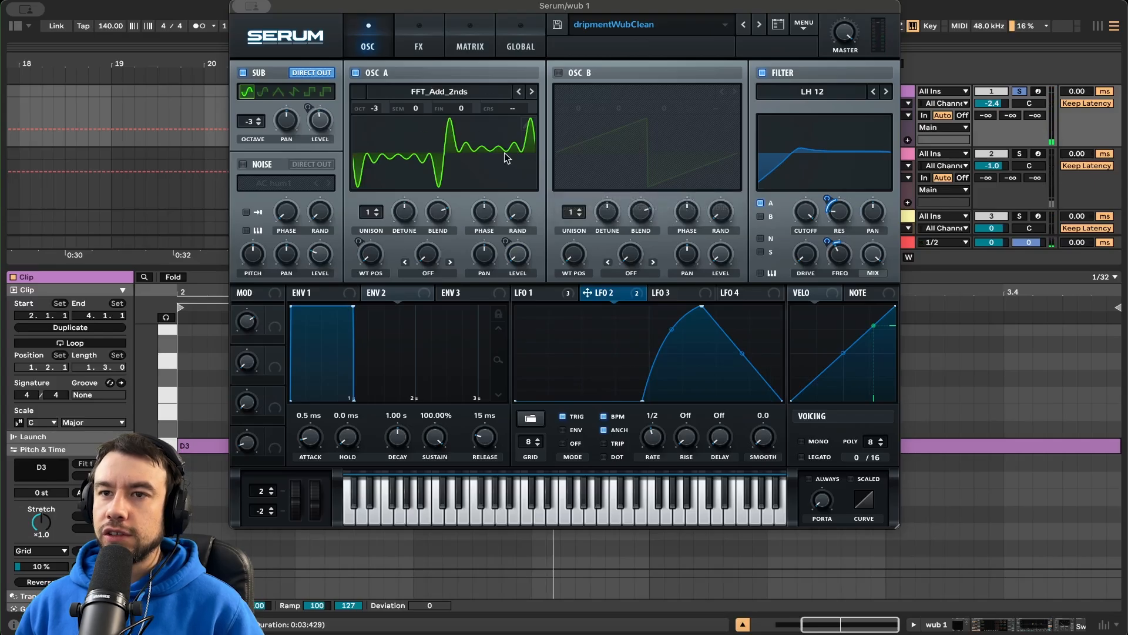
Return to the oscillators and compare LFO 1 with LFO 2, then play the patch with LFO 1 shown
left_click(530, 292)
left_click(598, 293)
left_click(547, 293)
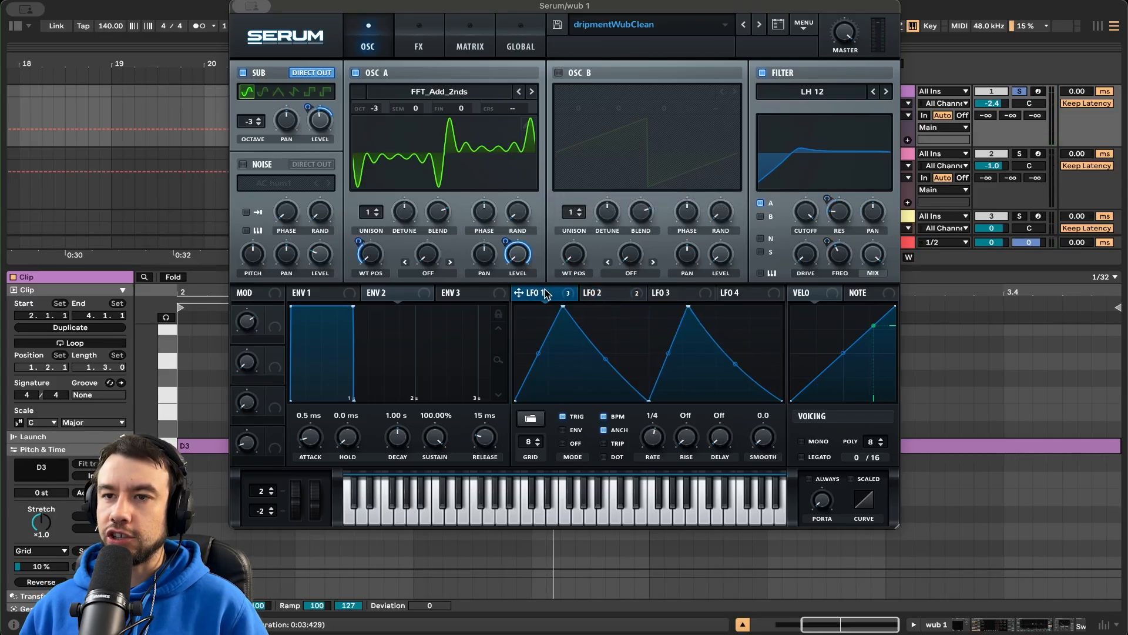
key("space")
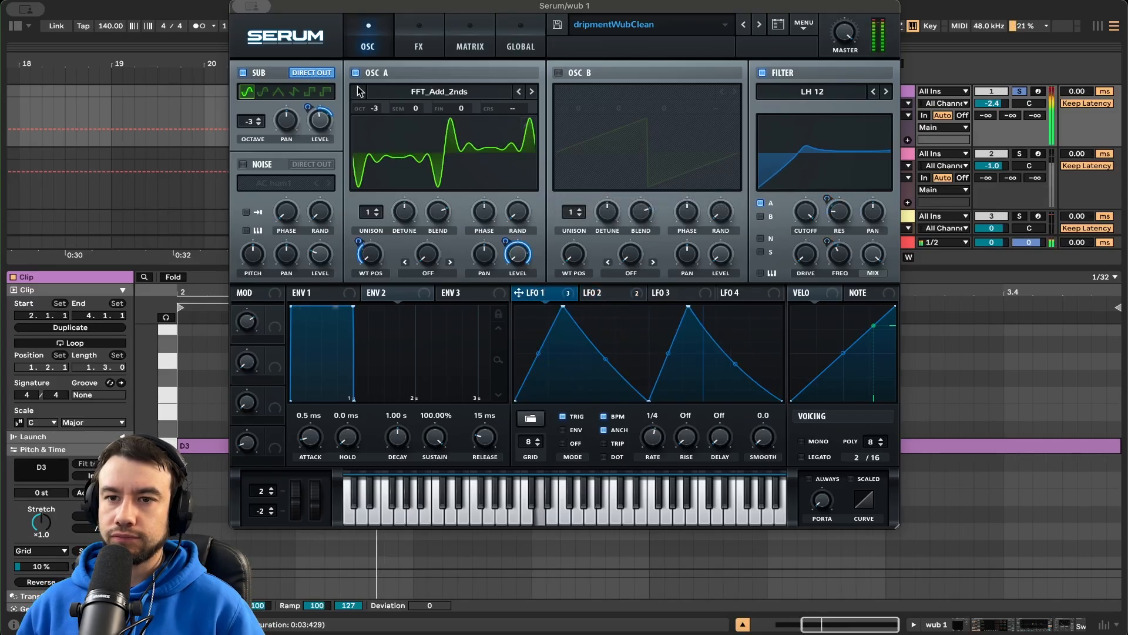
Stop playback, close Serum and show the effect devices on the wub 1 track
left_click(251, 6)
left_click(276, 33)
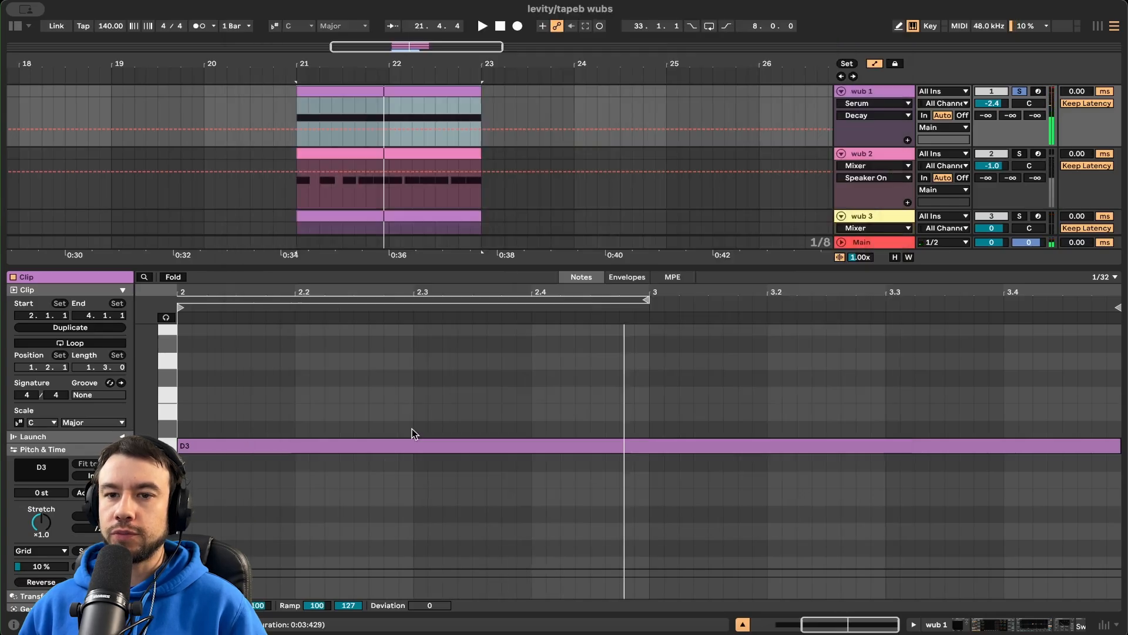
left_click(876, 91)
left_click(339, 485)
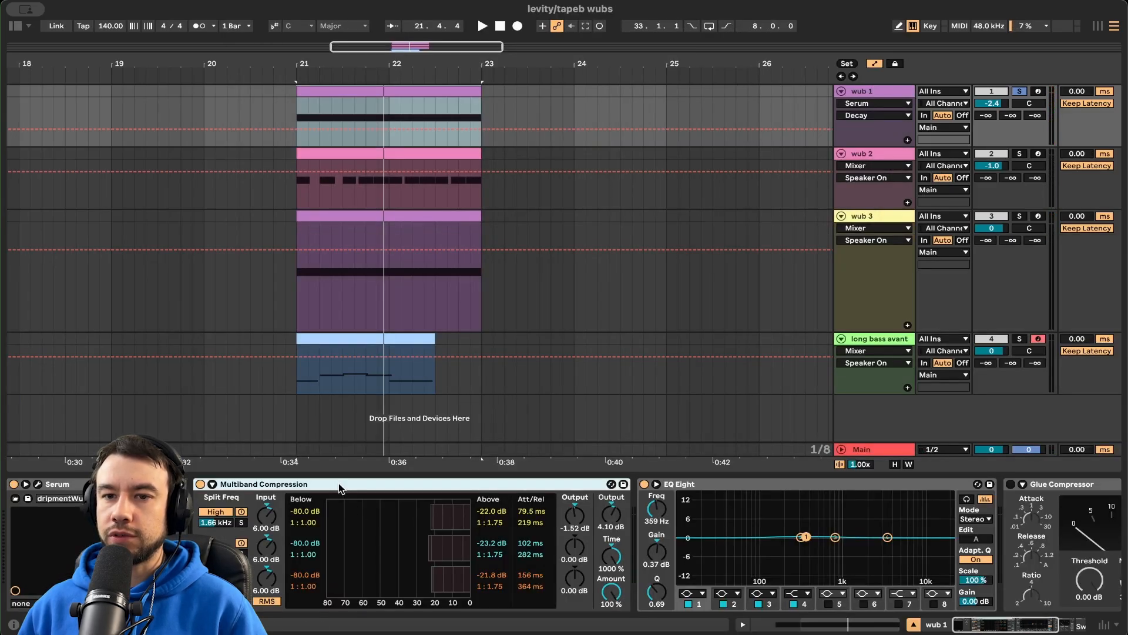
scroll(339, 488, "right", 5)
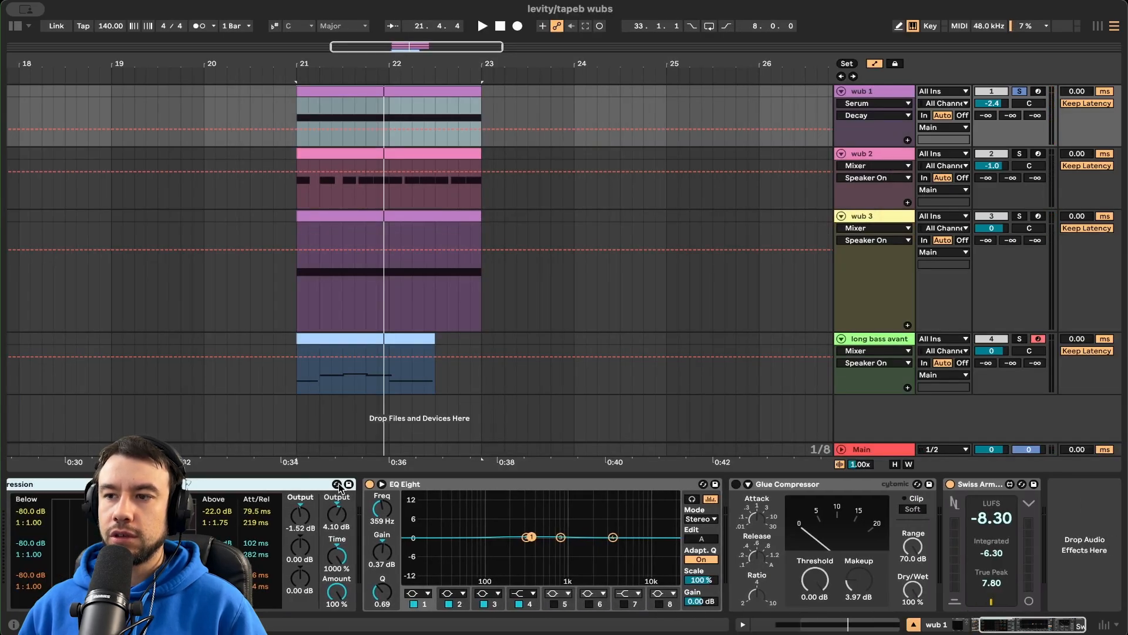
Delete the Glue Compressor from the wub 1 device chain
left_click(787, 488)
key("Delete")
scroll(457, 491, "left", 5)
Examine the Multiband Compression's Output, Time and Amount settings while playing wub 1
left_click(443, 486)
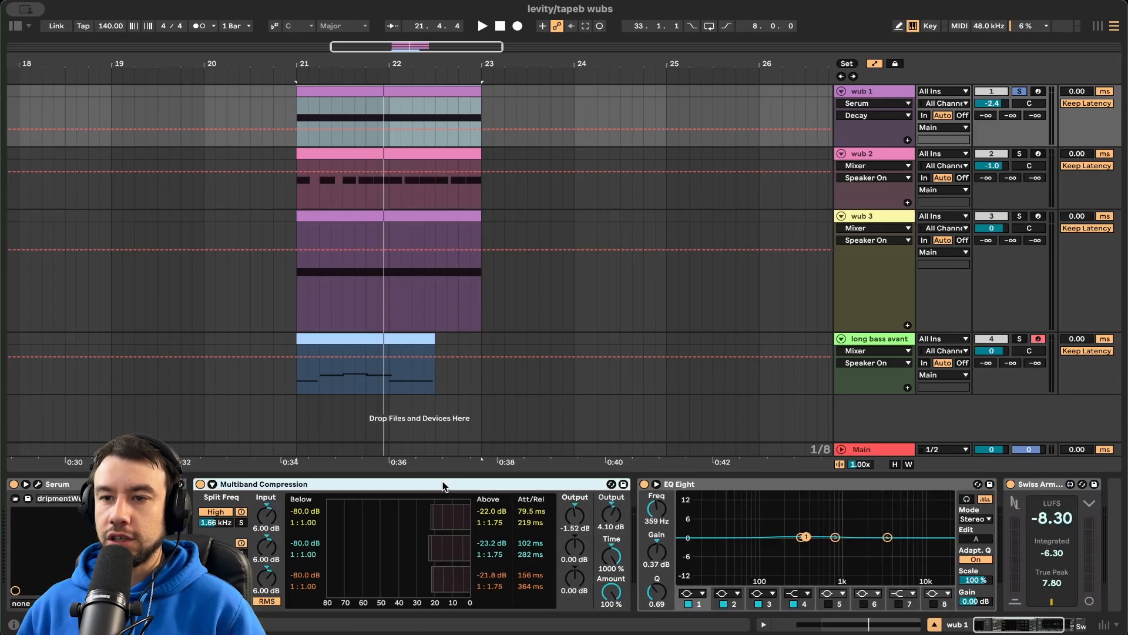
left_click(617, 517)
left_click(612, 557)
key("space")
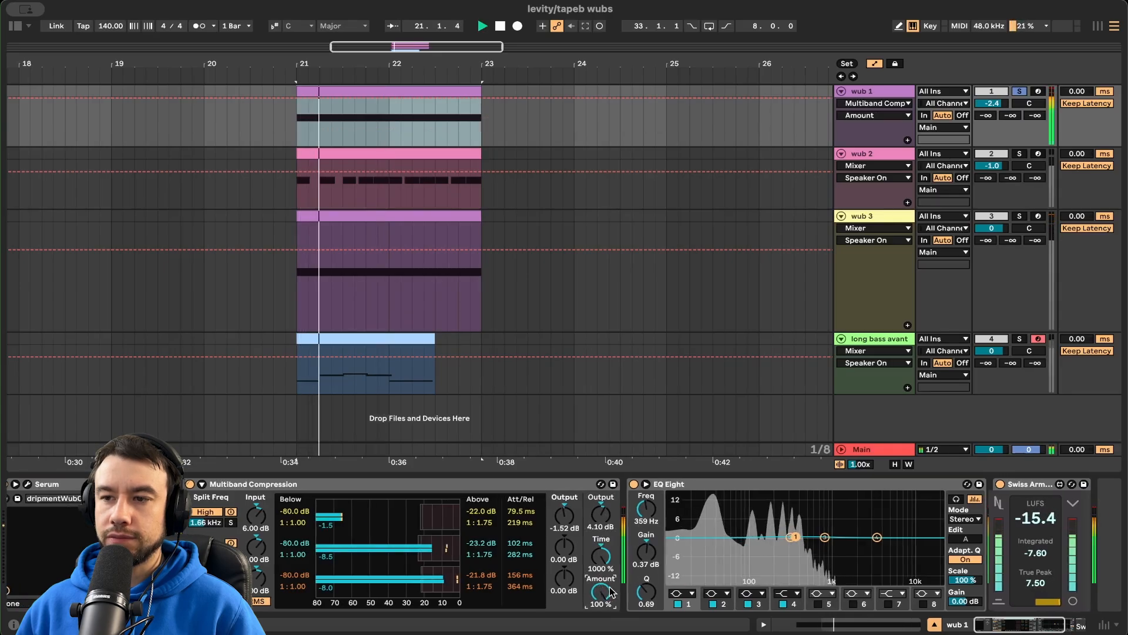
scroll(676, 576, "right", 2)
scroll(729, 567, "left", 2)
key("space")
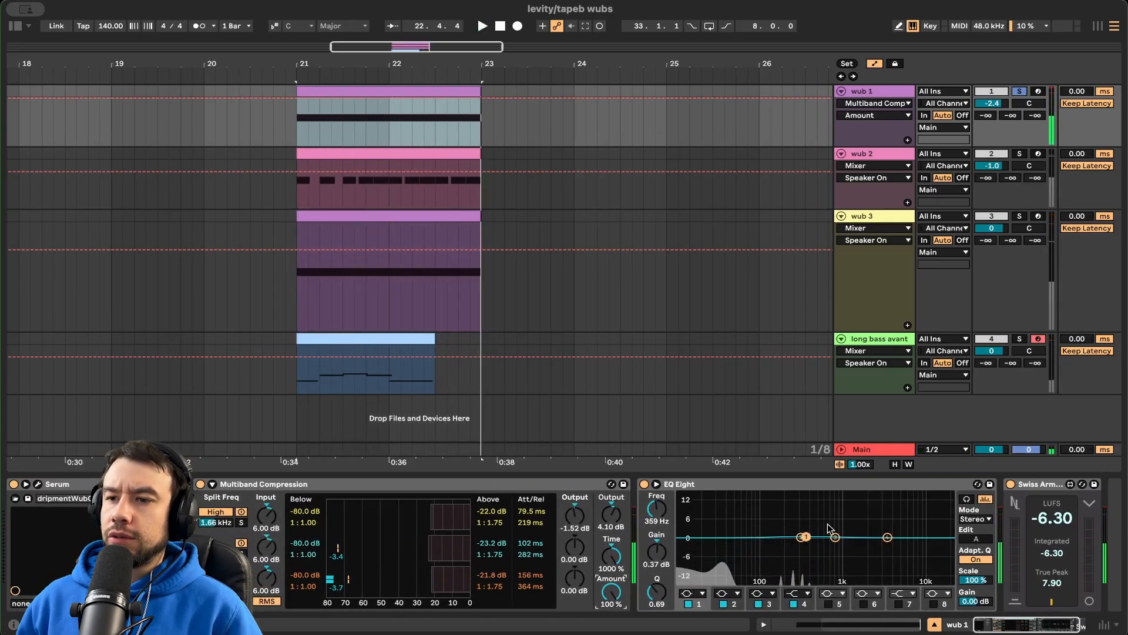
Play wub 1 again and examine the EQ Eight curve and spectrum
scroll(798, 563, "right", 1)
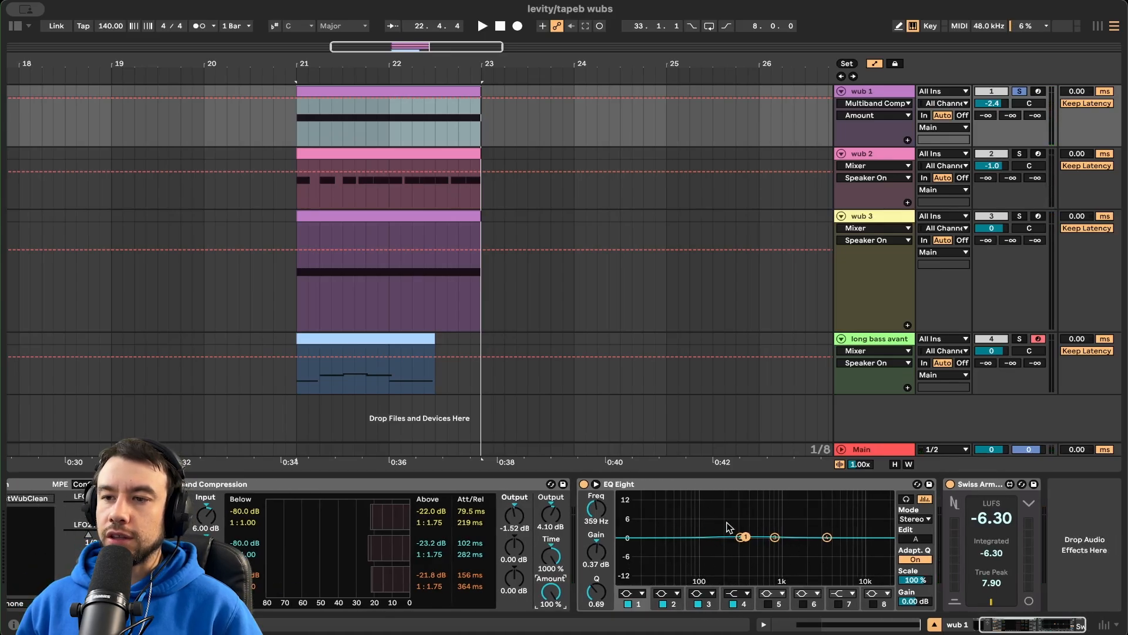
key("space")
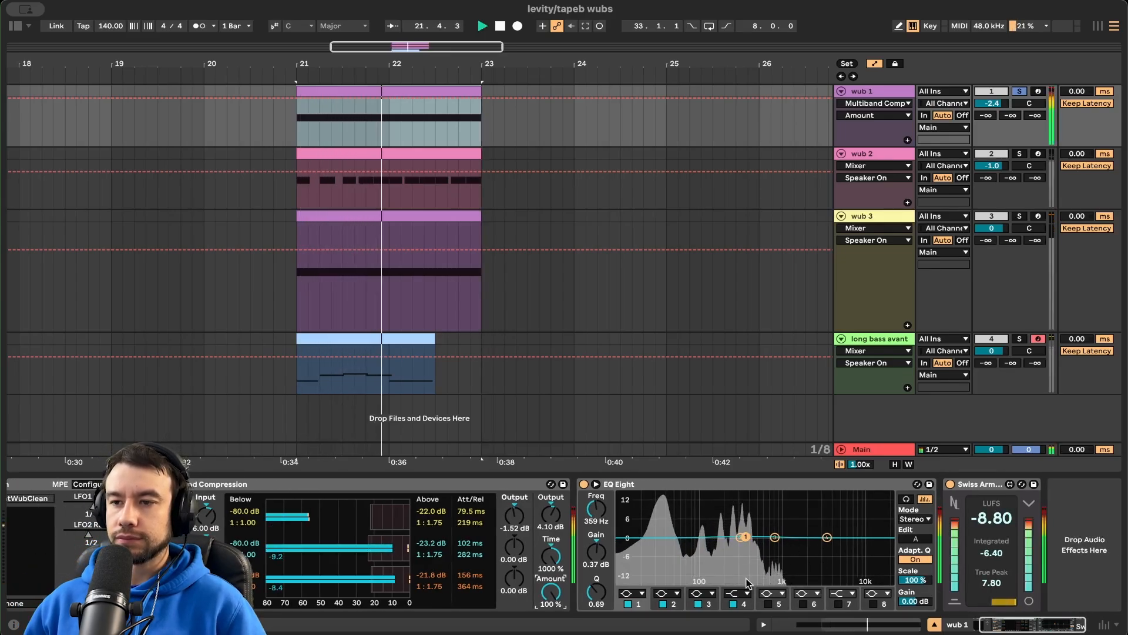
scroll(747, 584, "left", 1)
key("space")
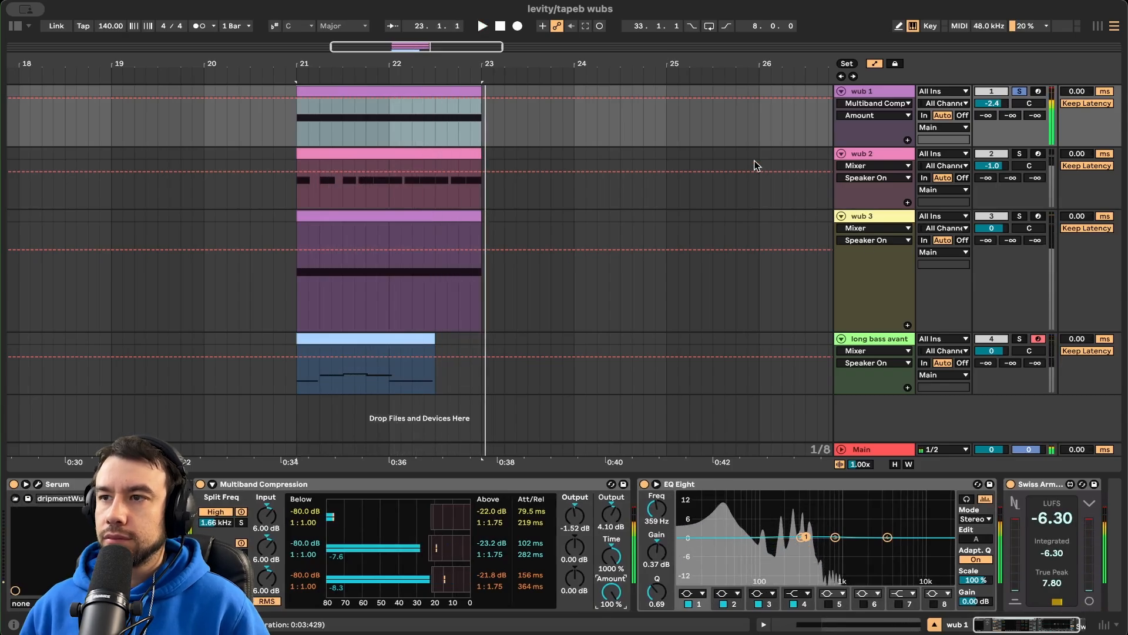
Reset wub 1's track volume to 0, lower it to -4.0 dB and play the track to check the level
double_click(1003, 105)
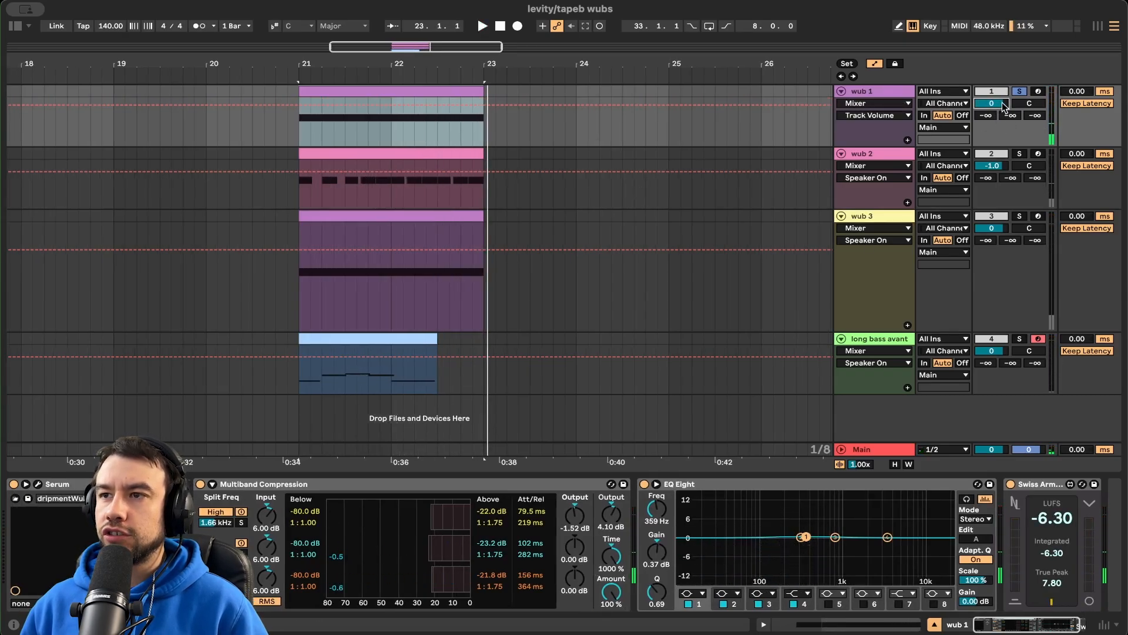
key("space")
key("space")
mouse_move(1003, 105)
left_mouse_down()
mouse_move(1002, 125)
mouse_move(1007, 112)
left_mouse_up()
key("space")
key("space")
key("space")
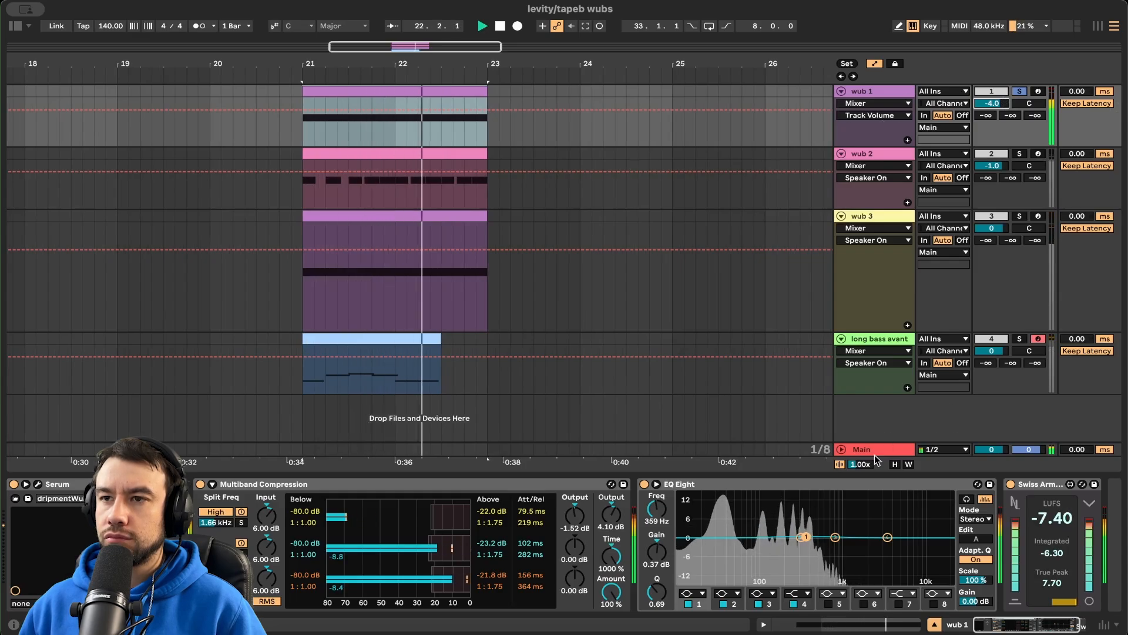
Show the wub 2 track's device chain, solo the track and play it
left_click(882, 153)
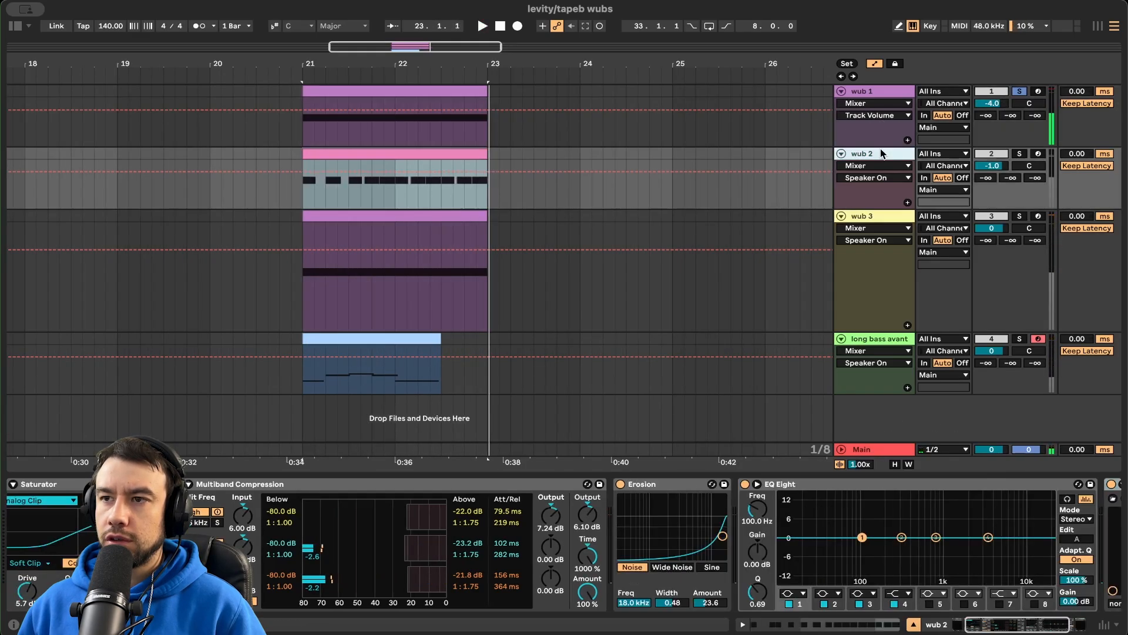
scroll(764, 179, "left", 5)
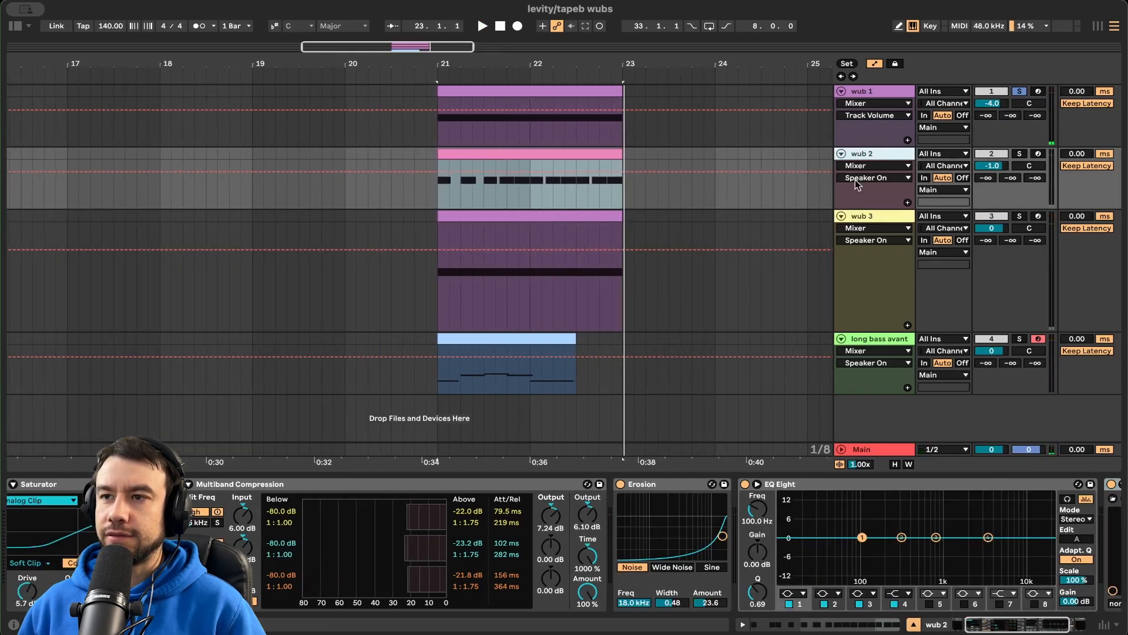
scroll(449, 536, "left", 3)
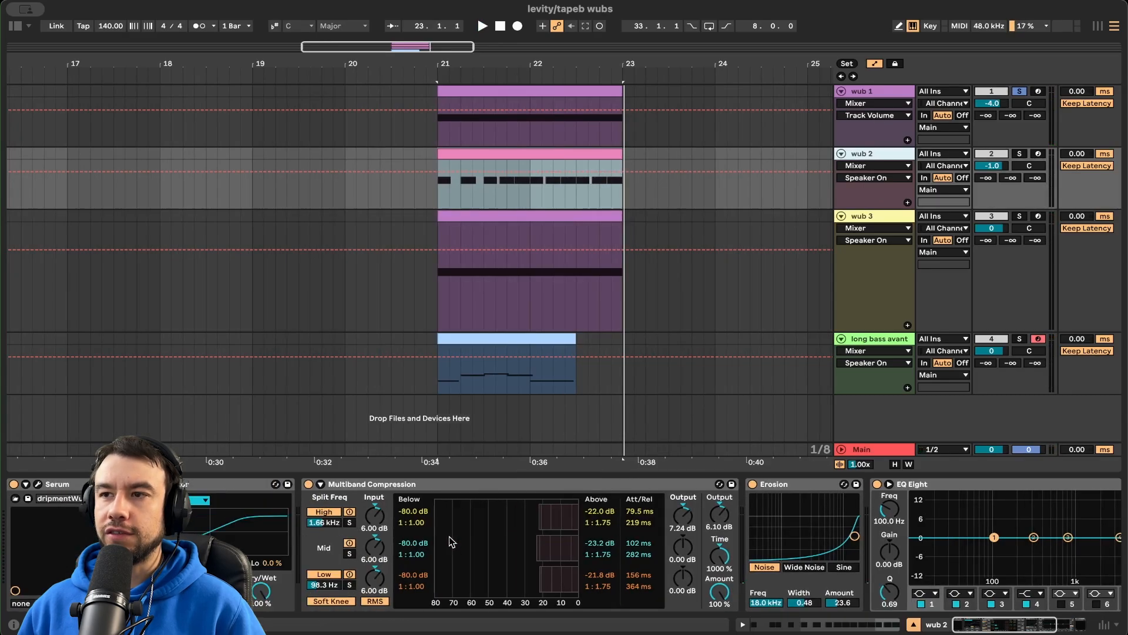
left_click(1022, 155)
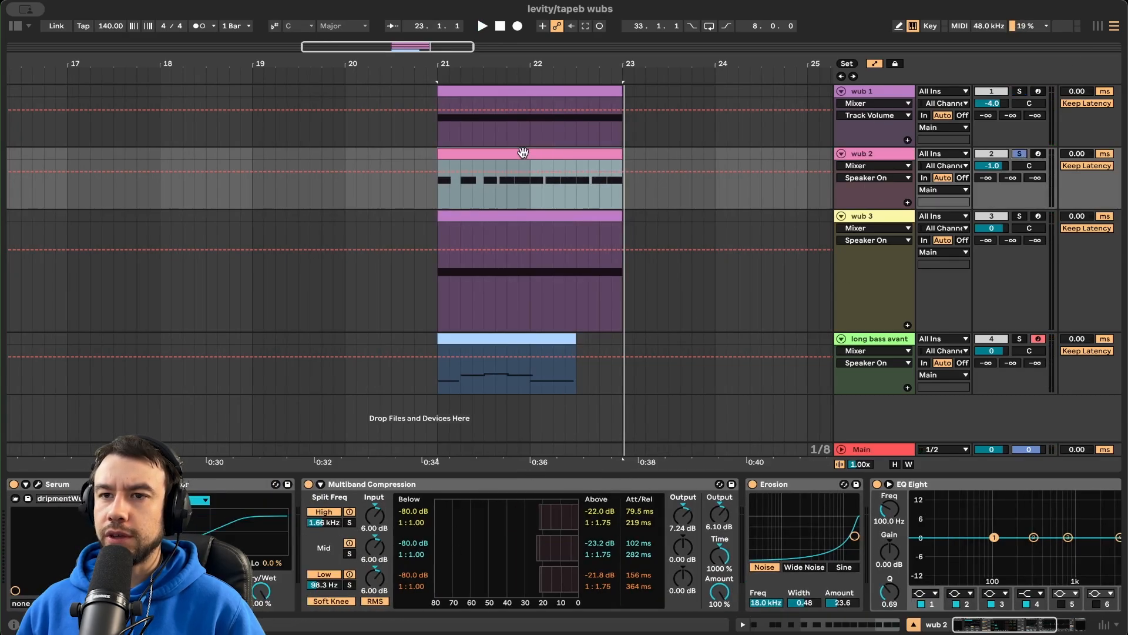
key("space")
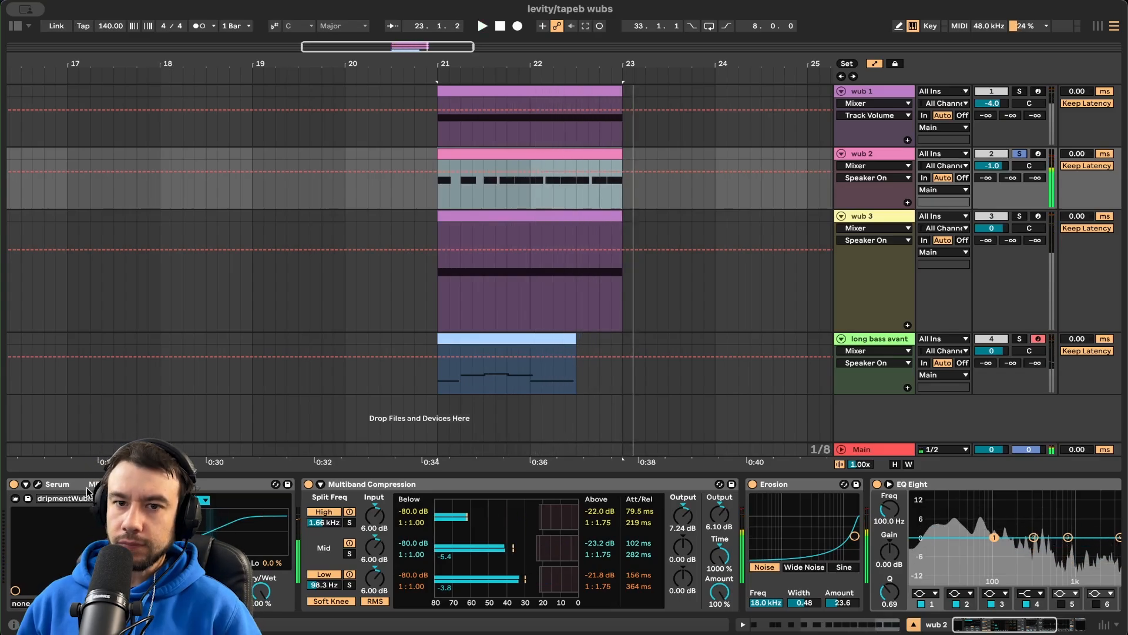
key("space")
Open the Serum instrument on wub 2 and play its patch
left_click(38, 485)
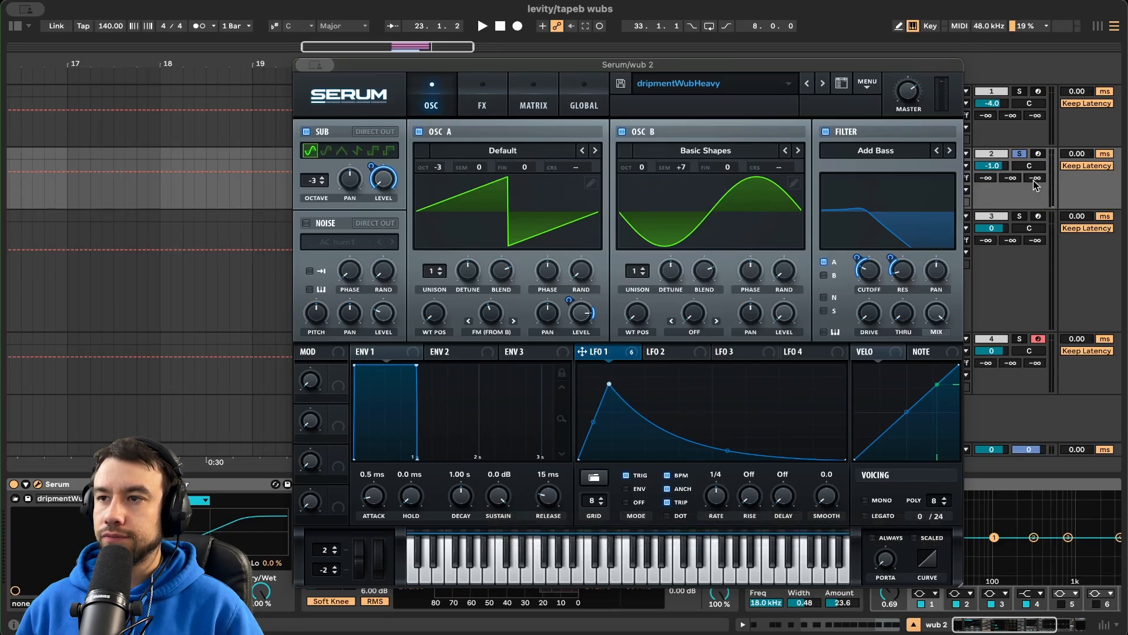
key("space")
key("space")
Switch off the effects in the wub 2 patch, including Filter, Hyper/Dimension, EQ and Distortion
left_click(482, 100)
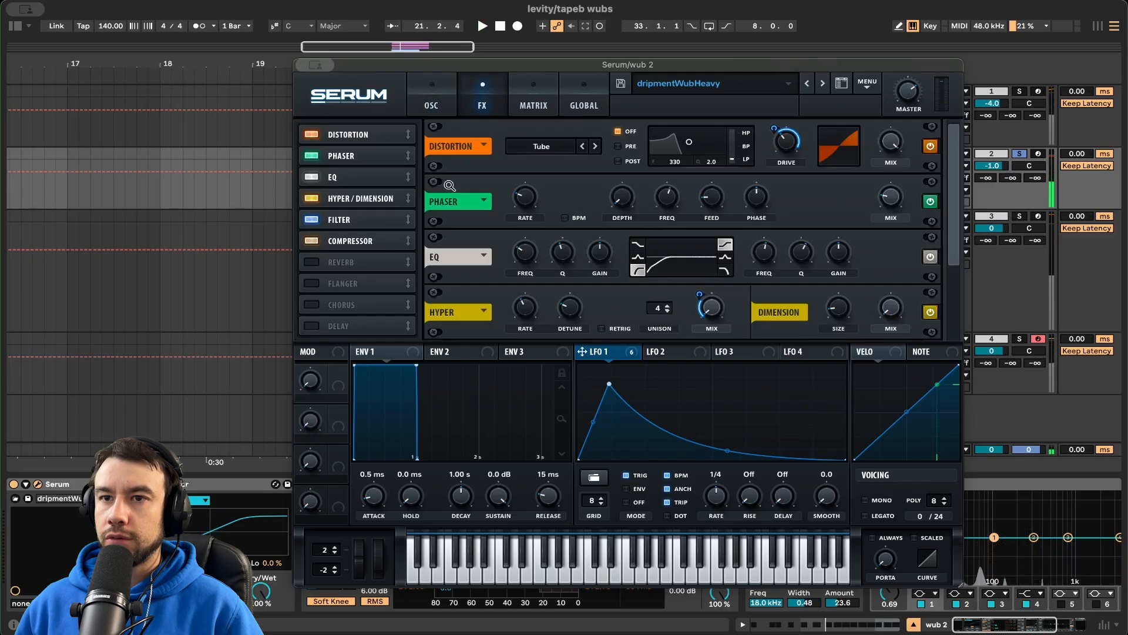
left_click(311, 220)
left_click(311, 198)
left_click(310, 177)
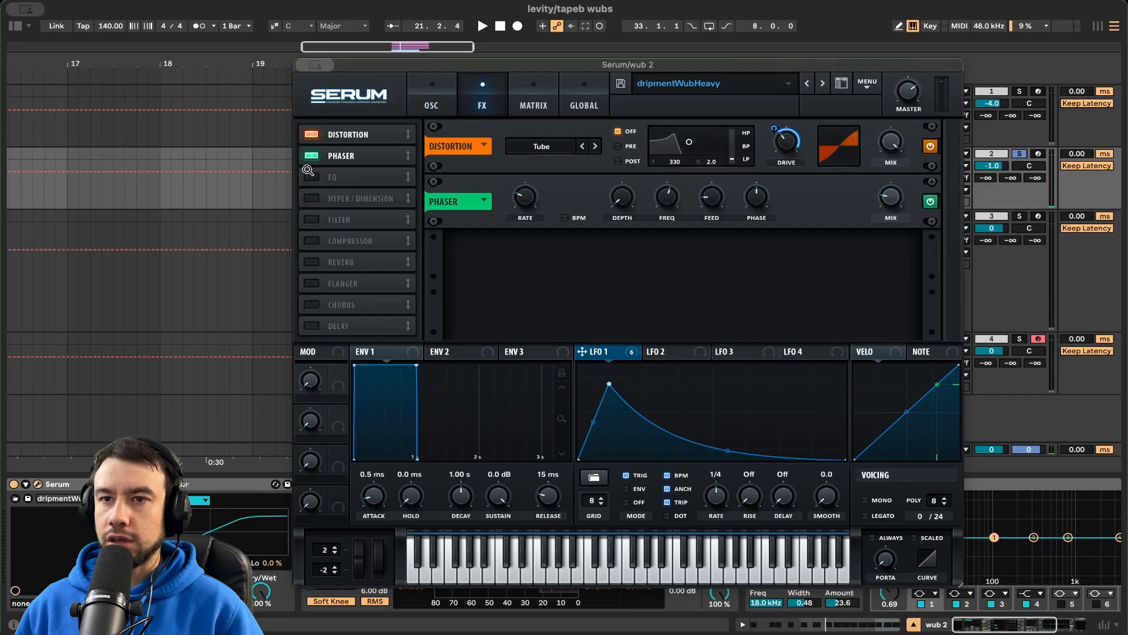
left_click(309, 134)
Return to the oscillators and switch off the filter and Osc B while listening to the dry wub 2 patch
left_click(431, 89)
key("space")
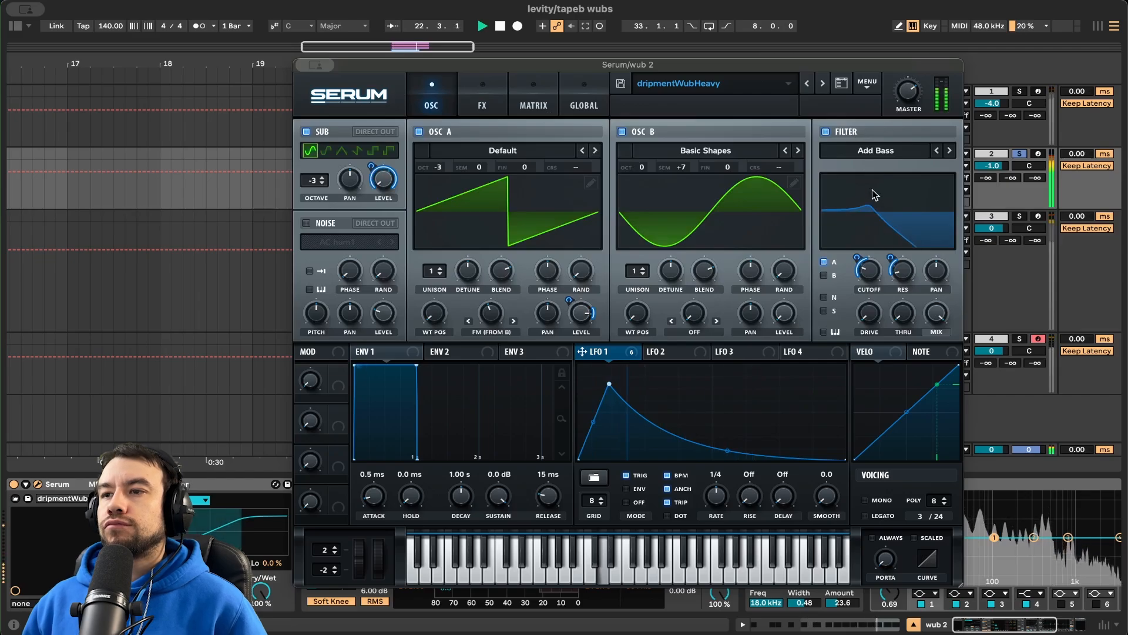
left_click(823, 133)
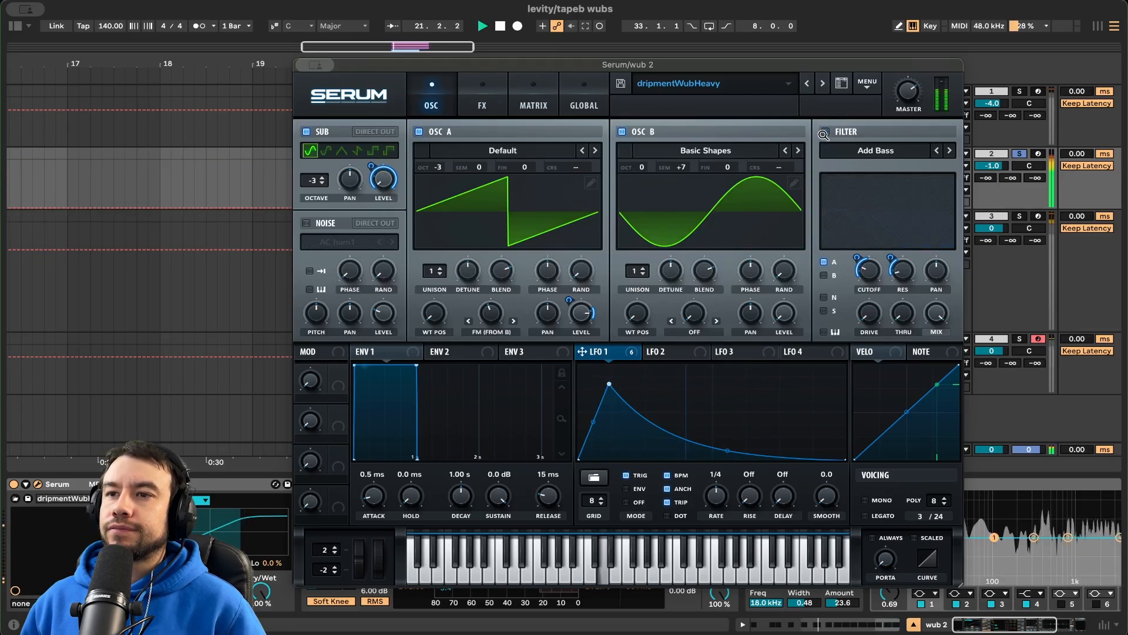
left_click(621, 131)
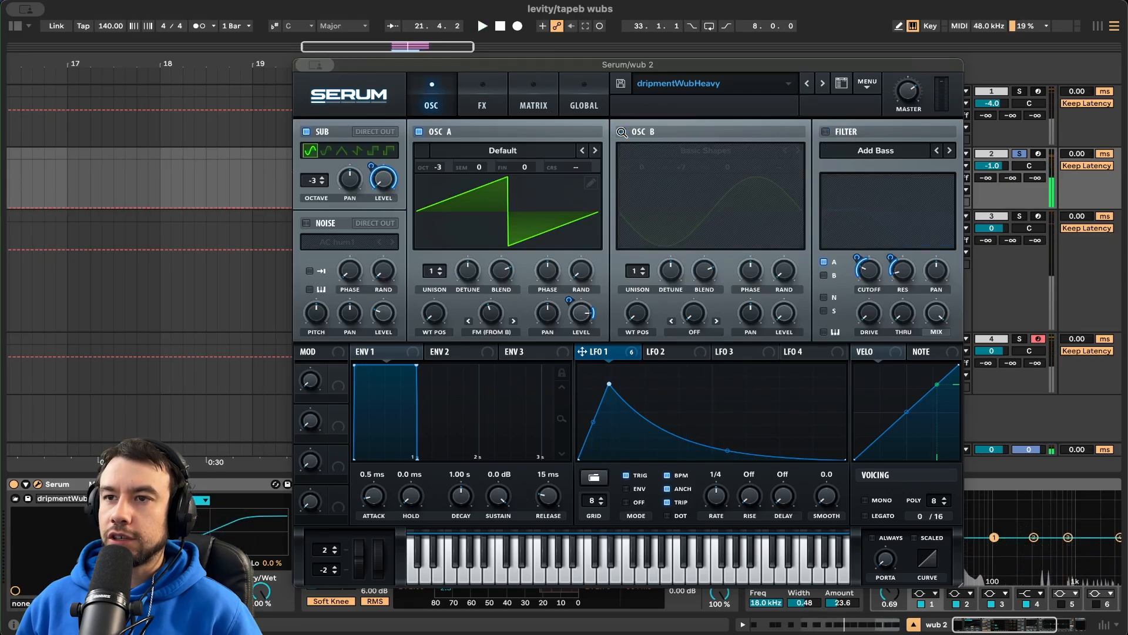
key("space")
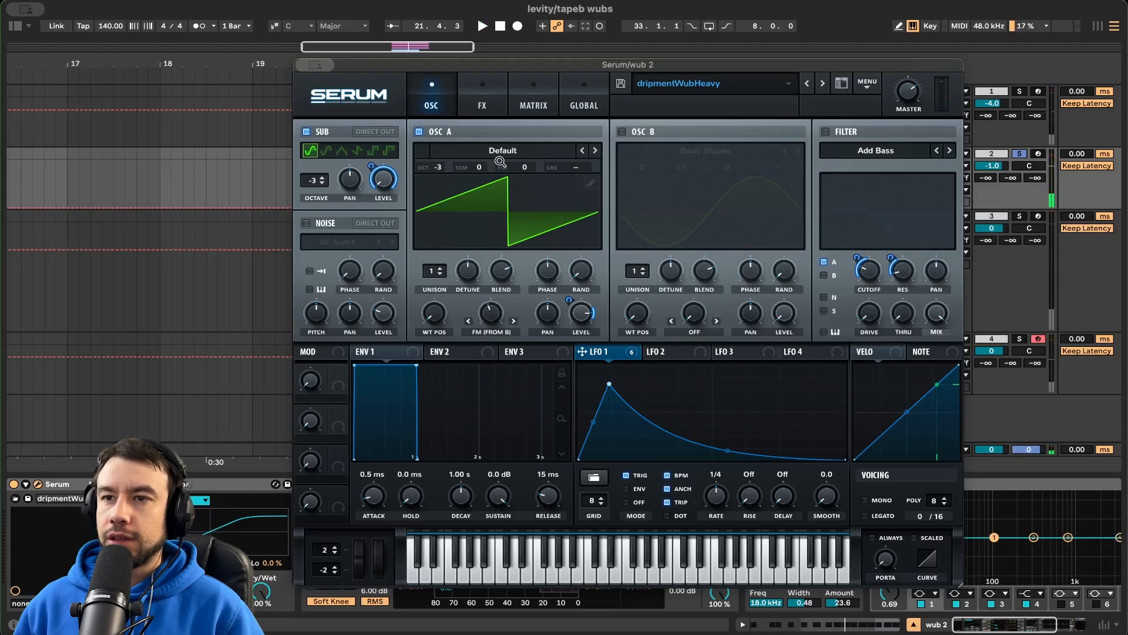
Open the wub 2 clip to show its MIDI notes, moving the Serum window out of the way and back
left_click_drag(453, 64, 467, 347)
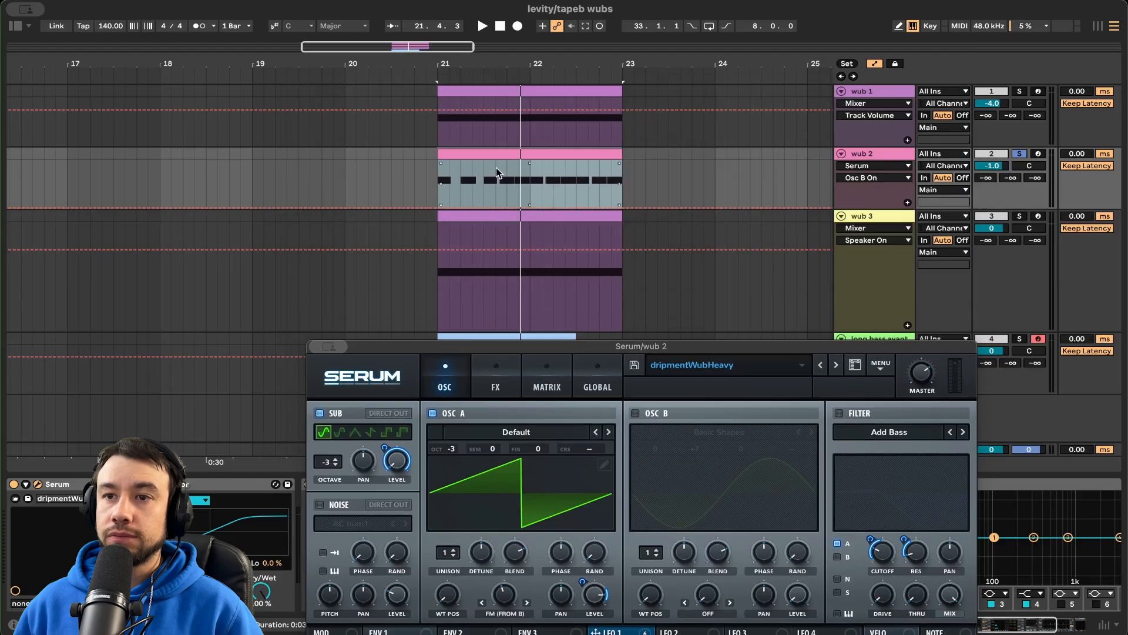
double_click(494, 152)
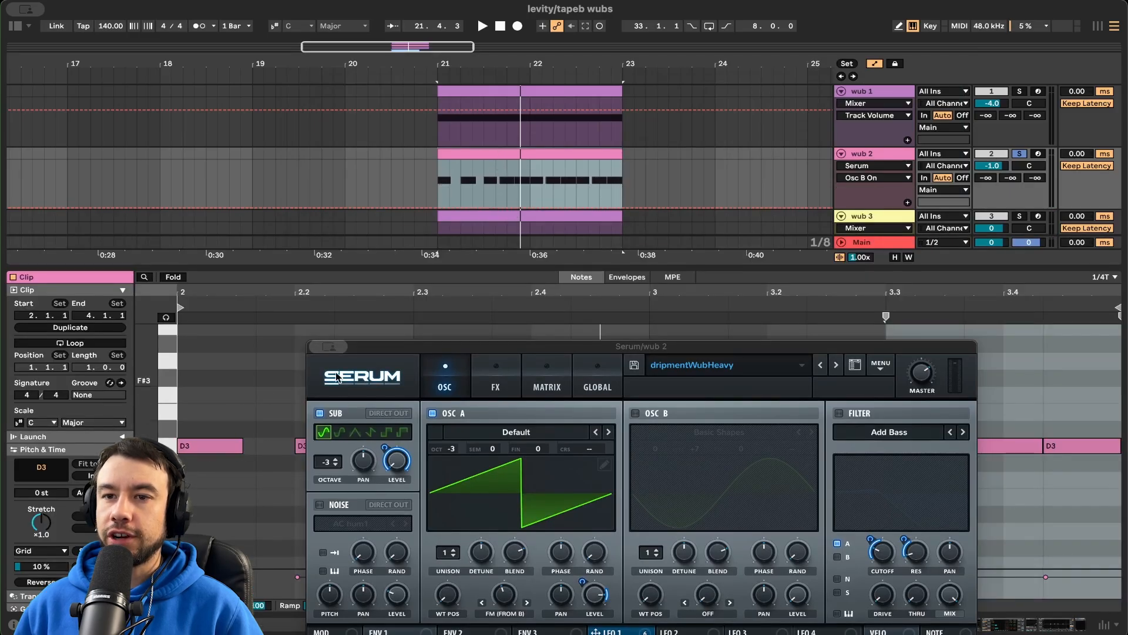
left_click_drag(376, 352, 462, 24)
Switch off the sub oscillator and play Osc A alone, examining its LFO 1 level modulation and FM (From B) warp
key("space")
key("space")
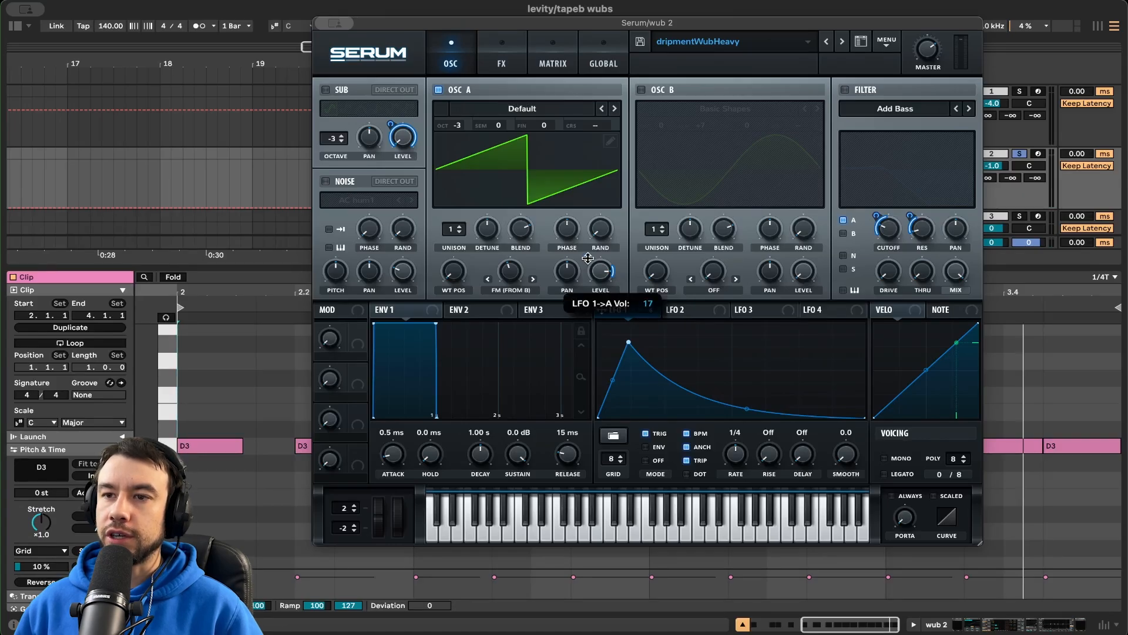
key("space")
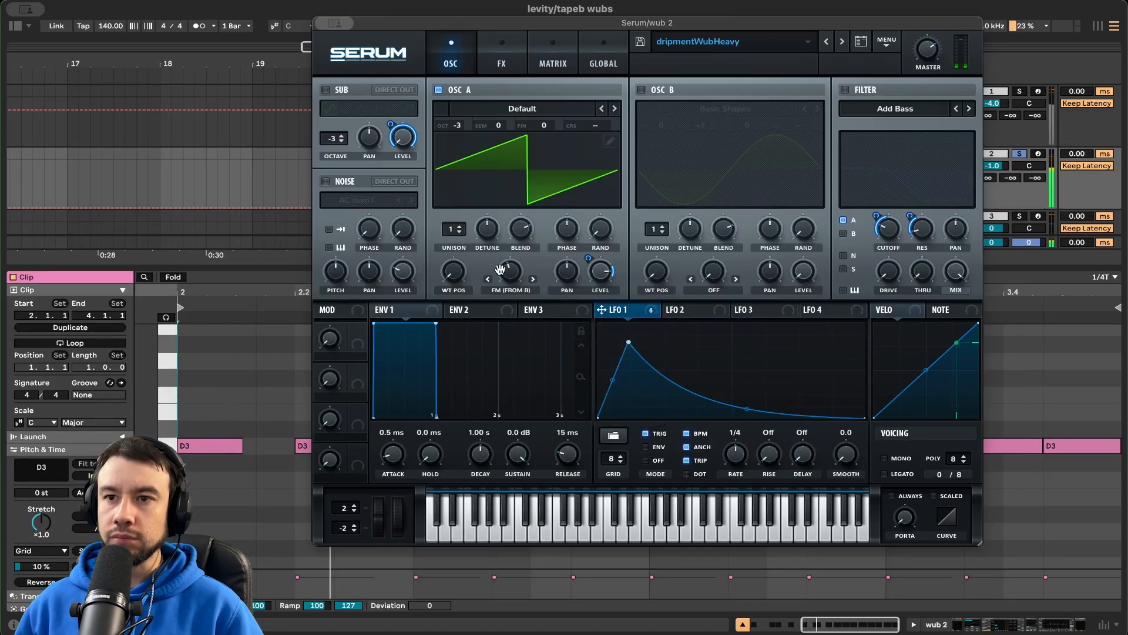
mouse_move(514, 273)
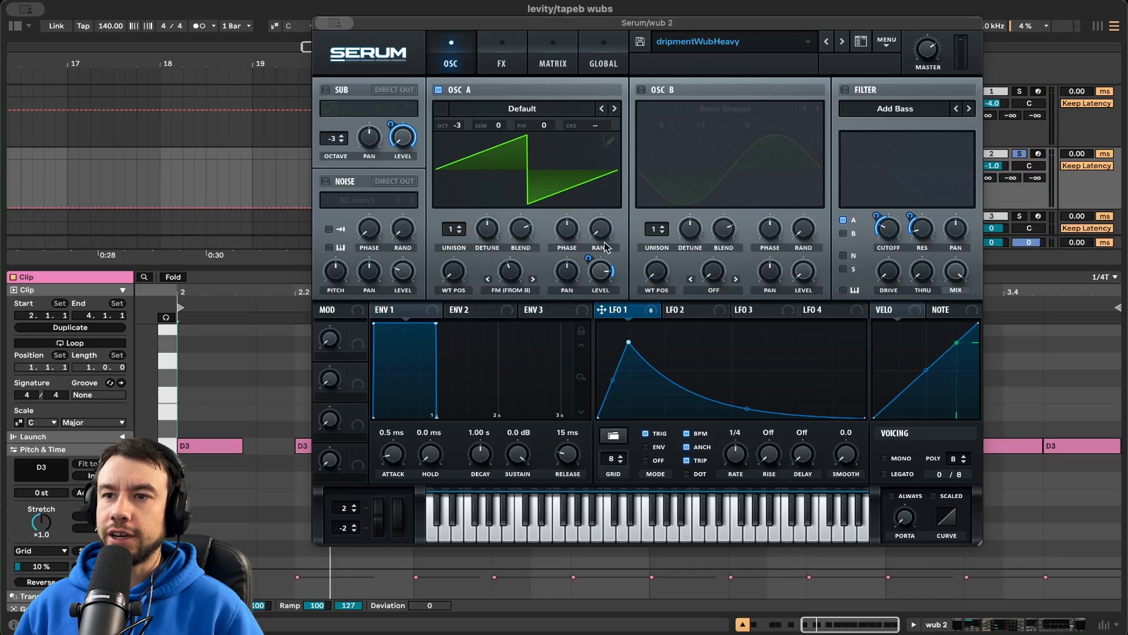
Switch Osc B and the filter of the wub 2 patch back on
left_click(642, 90)
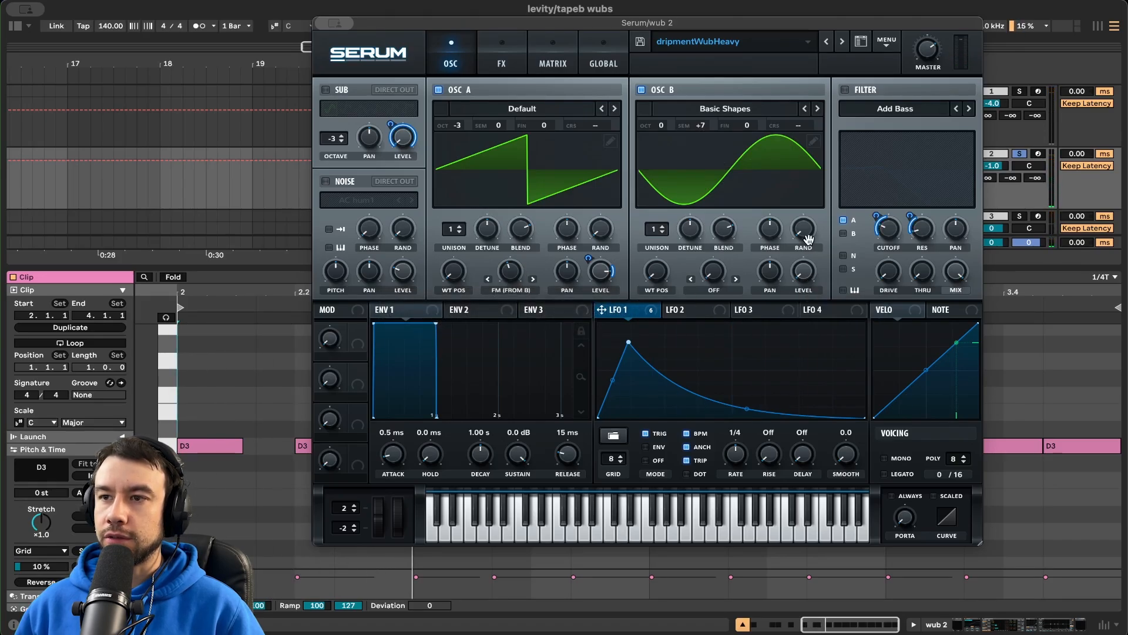
left_click(845, 90)
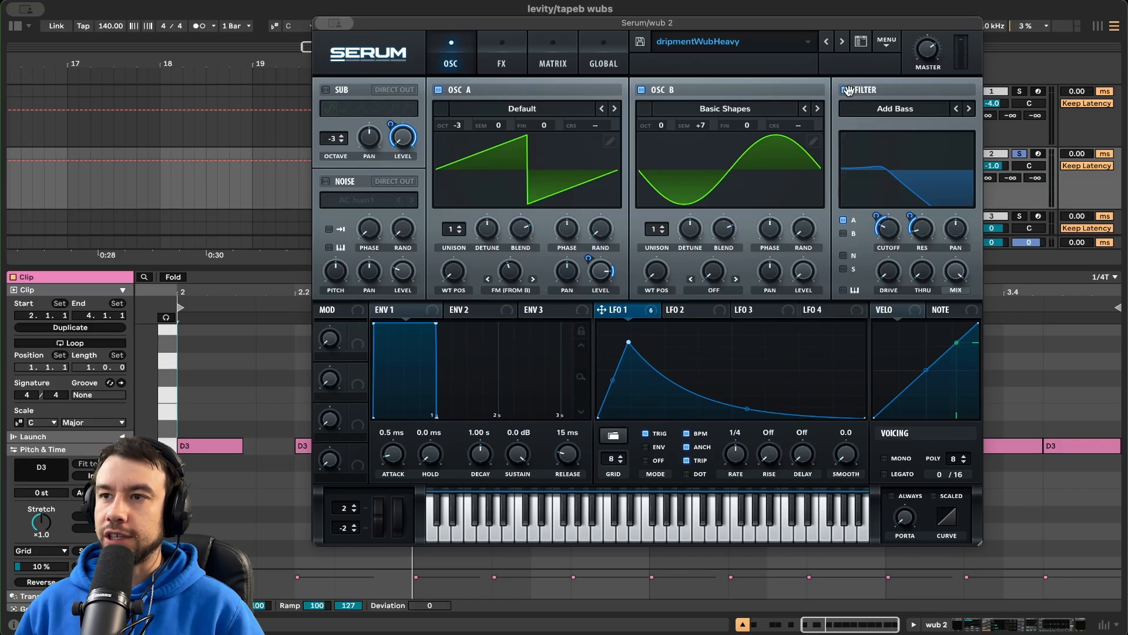
Look through the filter types in the Misc category and keep the filter on Add Bass
left_click(898, 111)
mouse_move(929, 177)
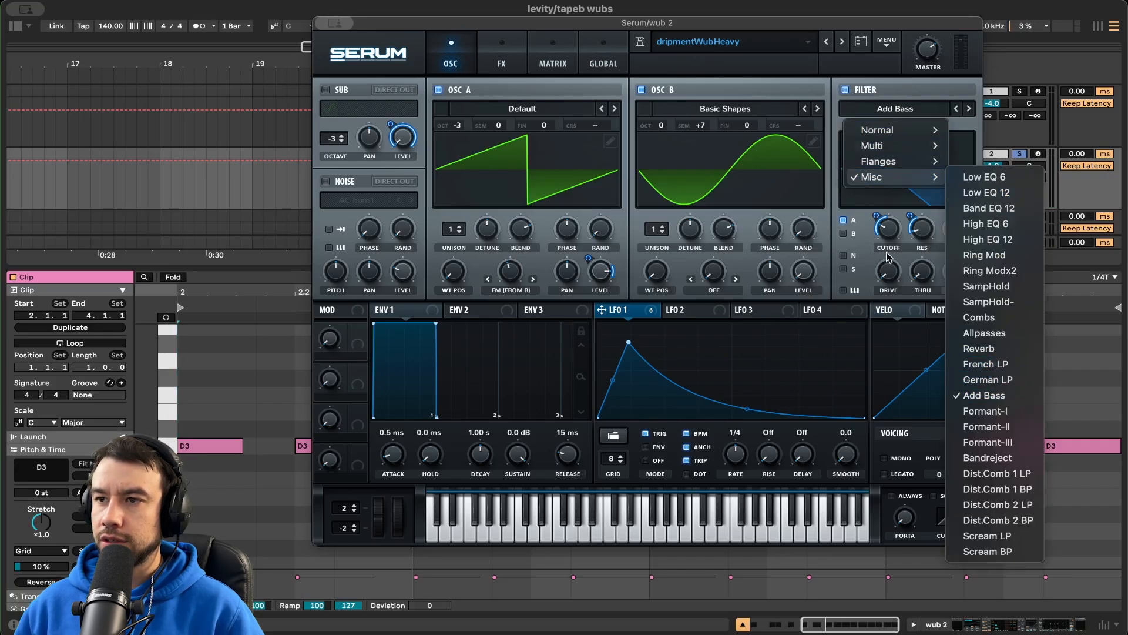
left_click(991, 394)
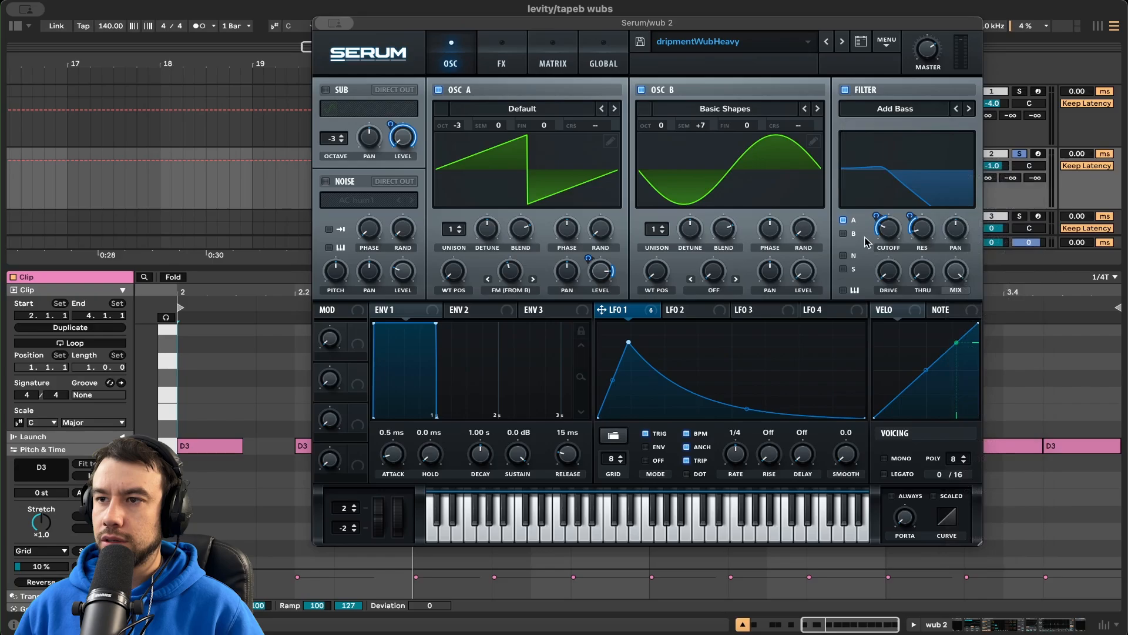
Bypass the LFO 1 modulation on the filter cutoff for a listening comparison and re-enable it
right_click(896, 232)
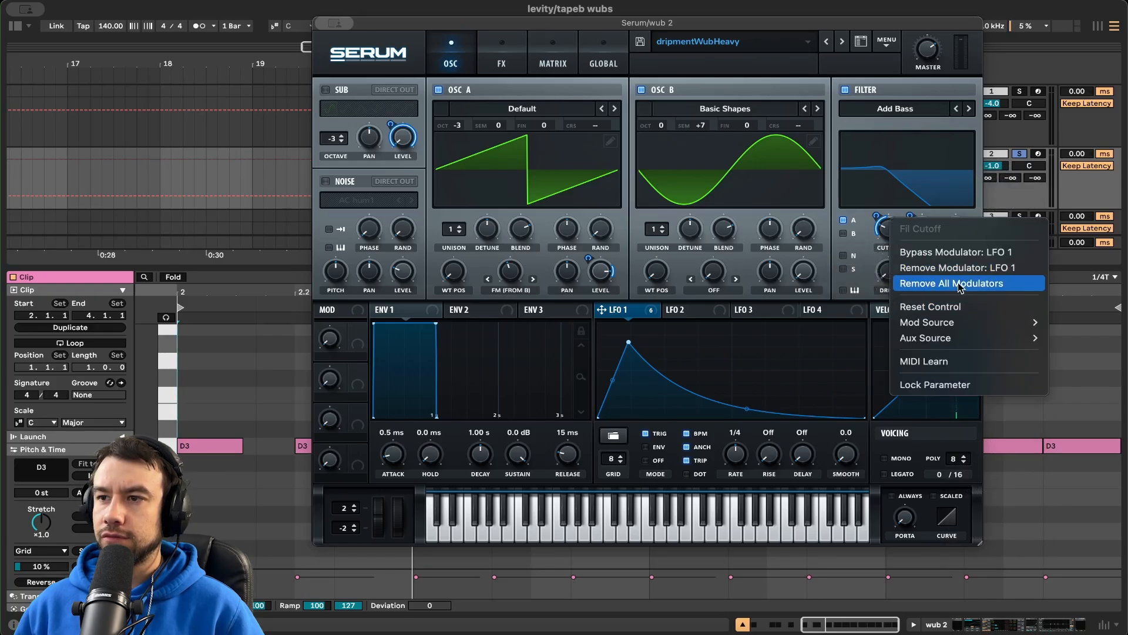
left_click(953, 253)
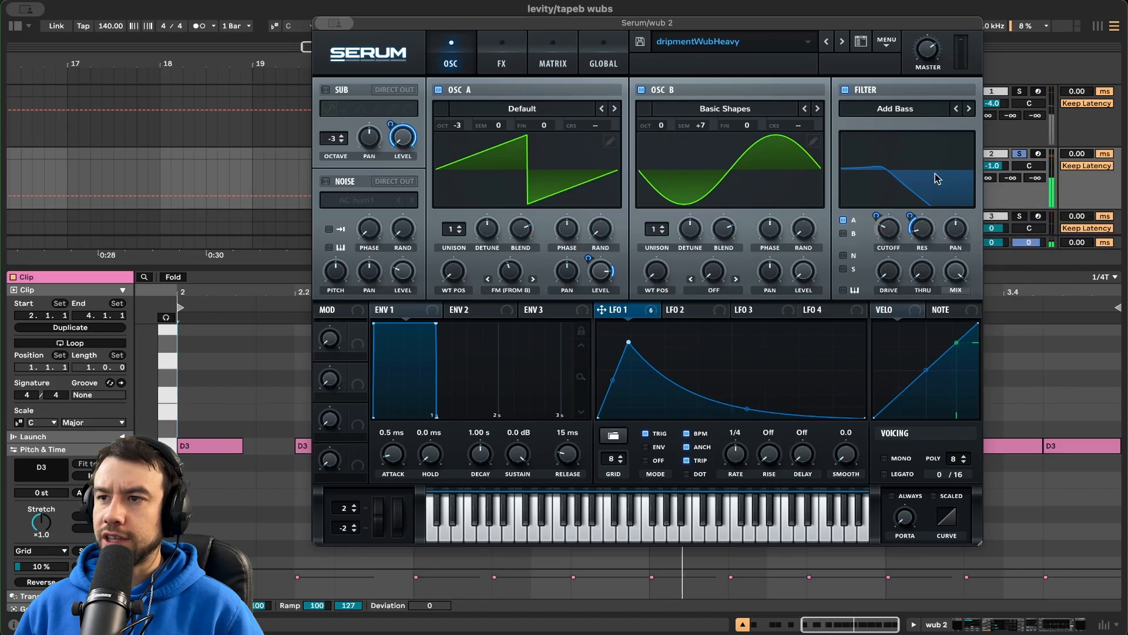
right_click(882, 237)
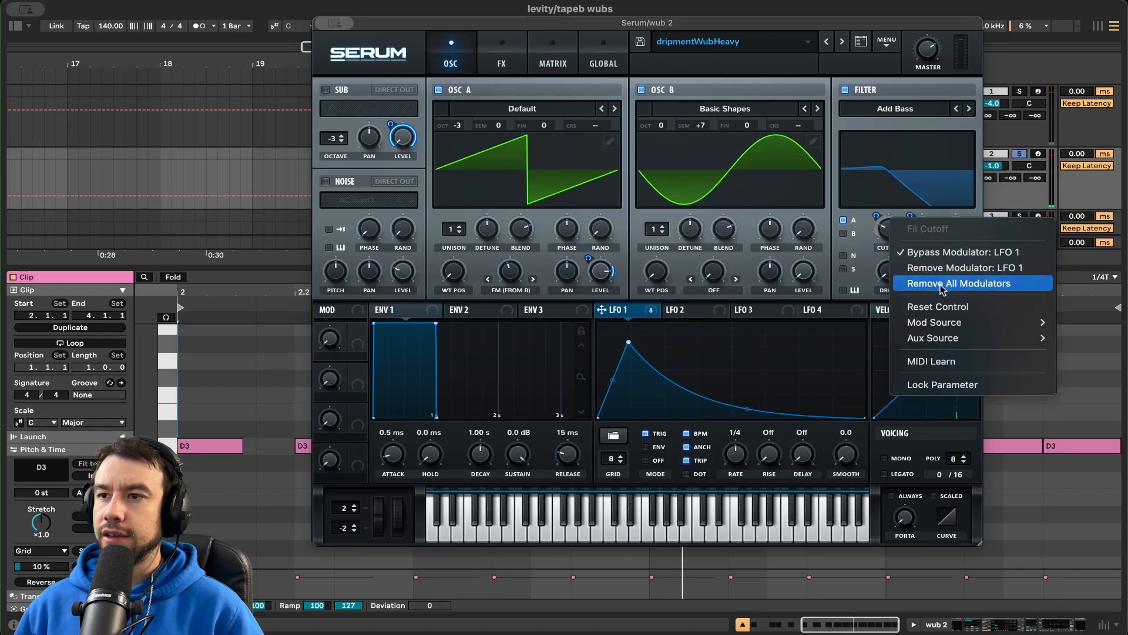
left_click(938, 255)
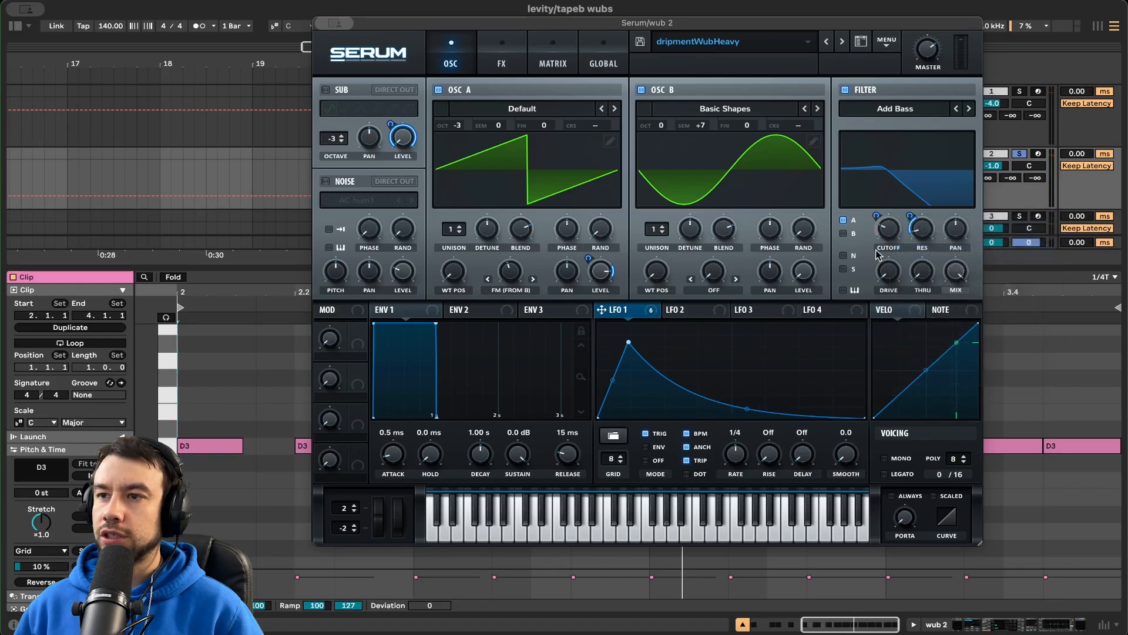
Examine the LFO 1 modulation amounts on the filter's cutoff and resonance while playing the patch
left_click(876, 213)
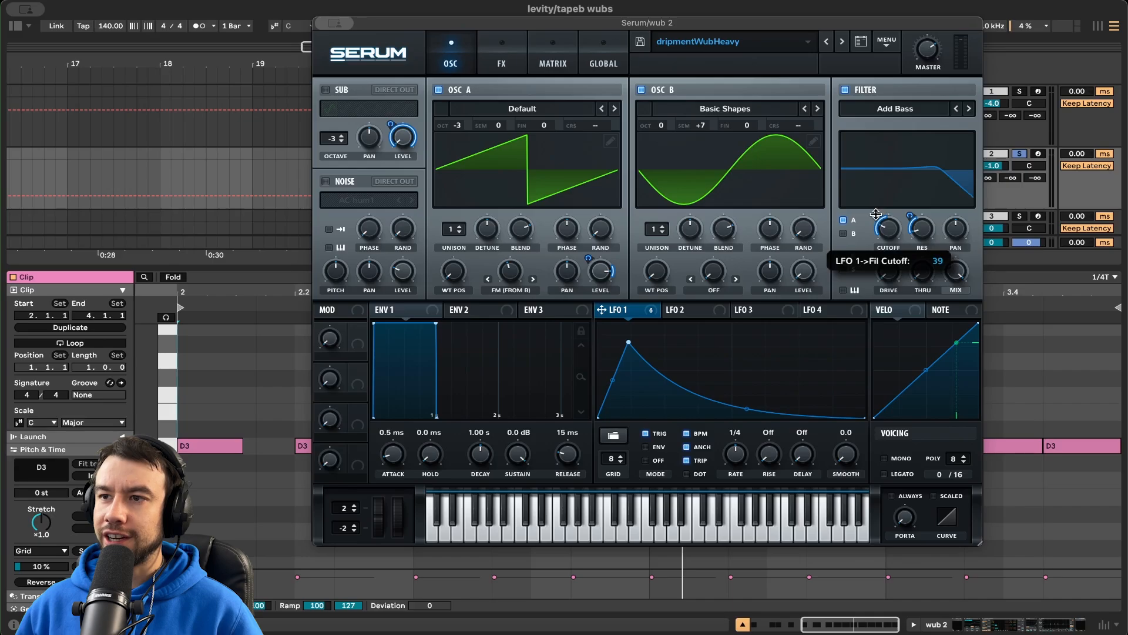
key("space")
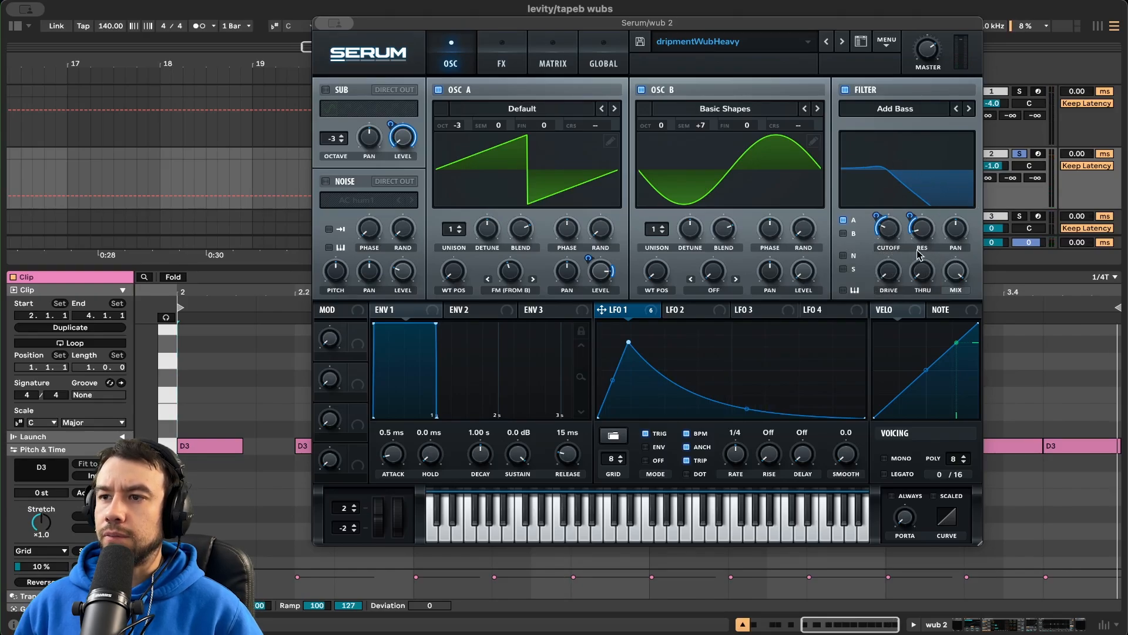
key("space")
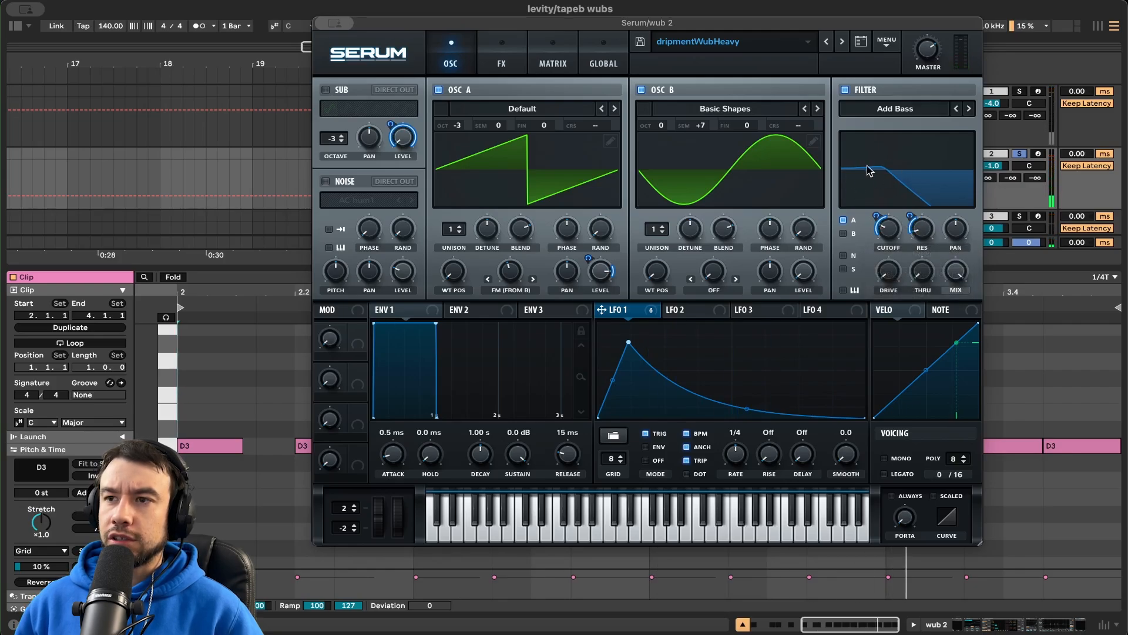
left_click(929, 240)
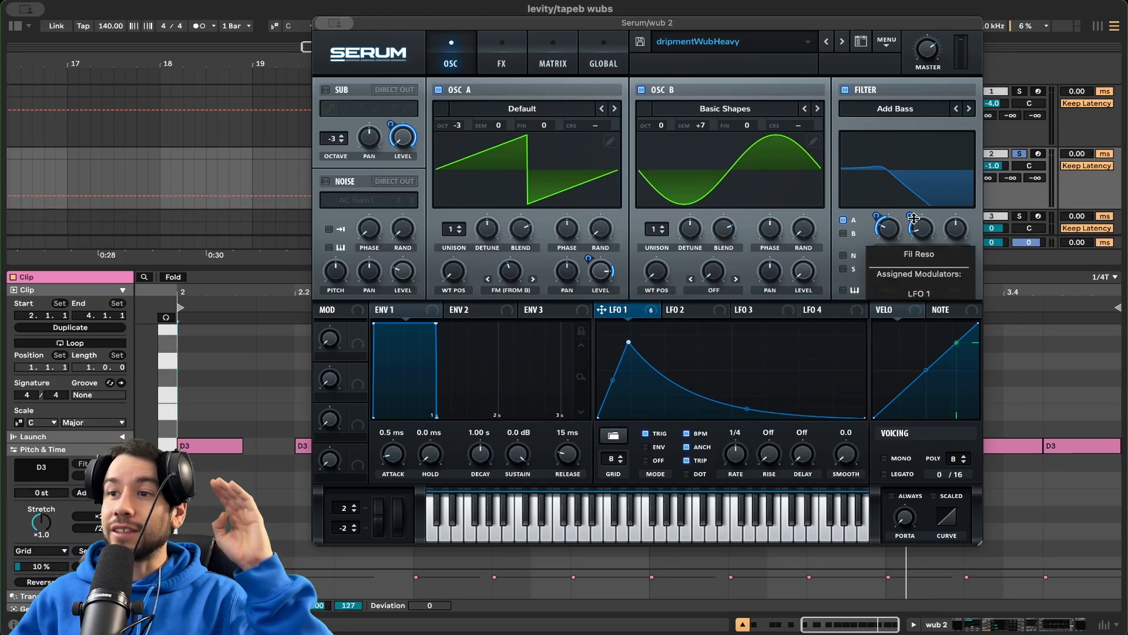
left_click(914, 218)
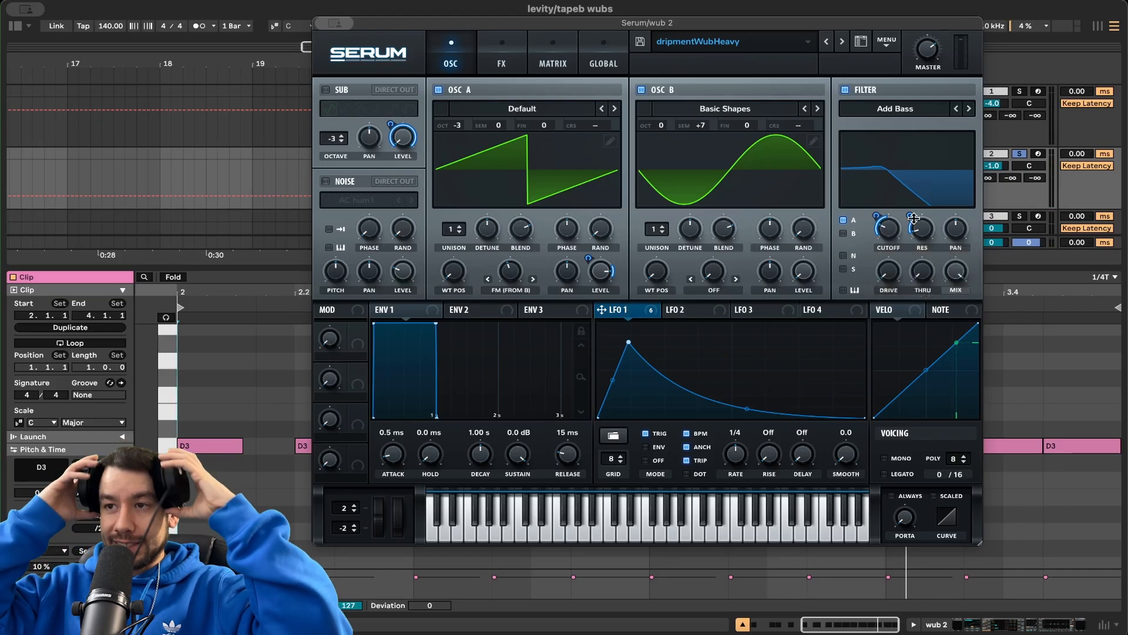
key("space")
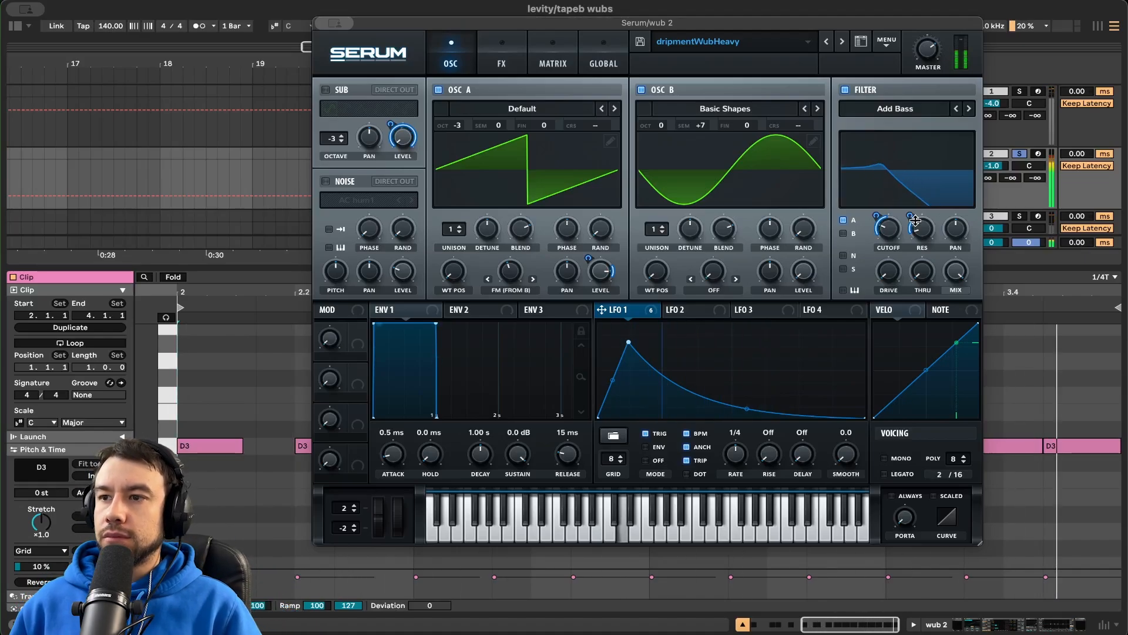
key("space")
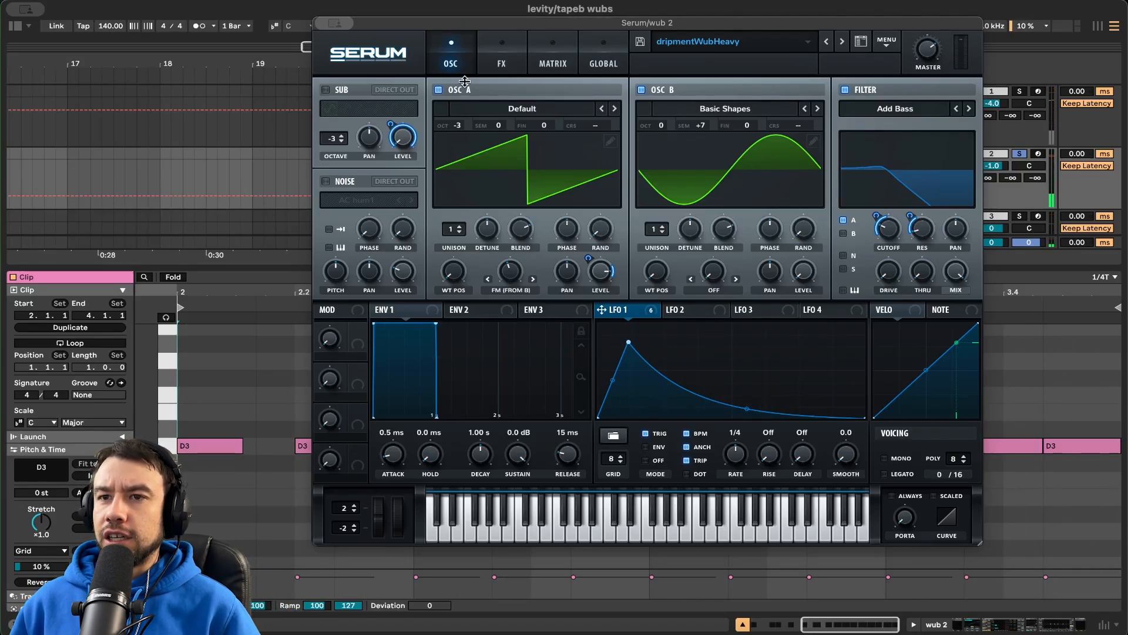
Switch the sub oscillator back on and route it to Direct Out while the clip plays
left_click(325, 90)
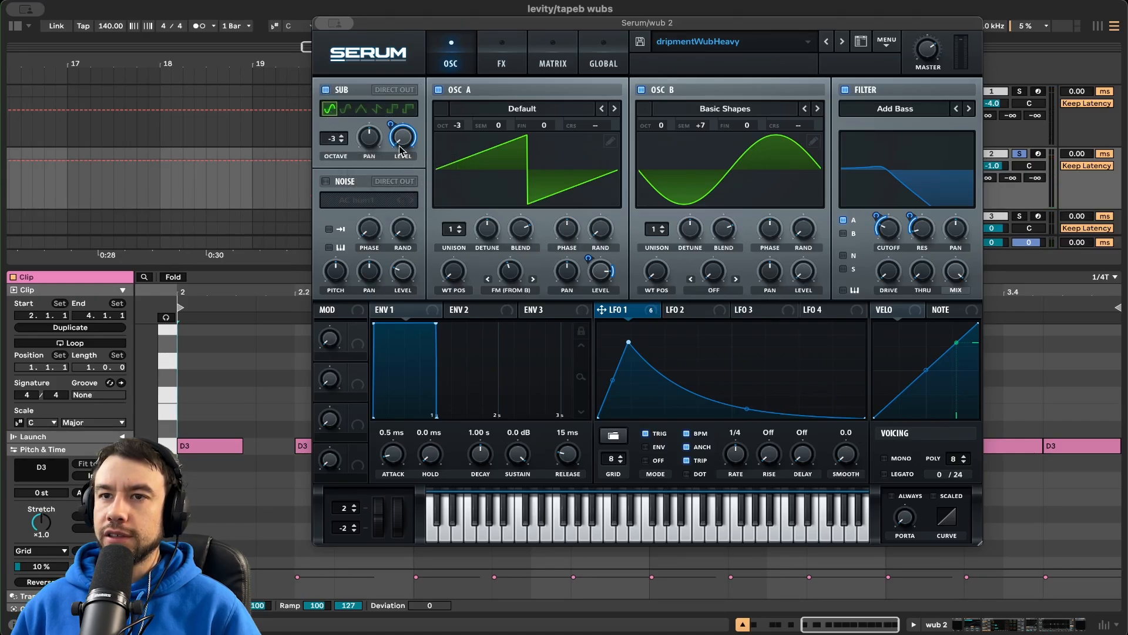
key("space")
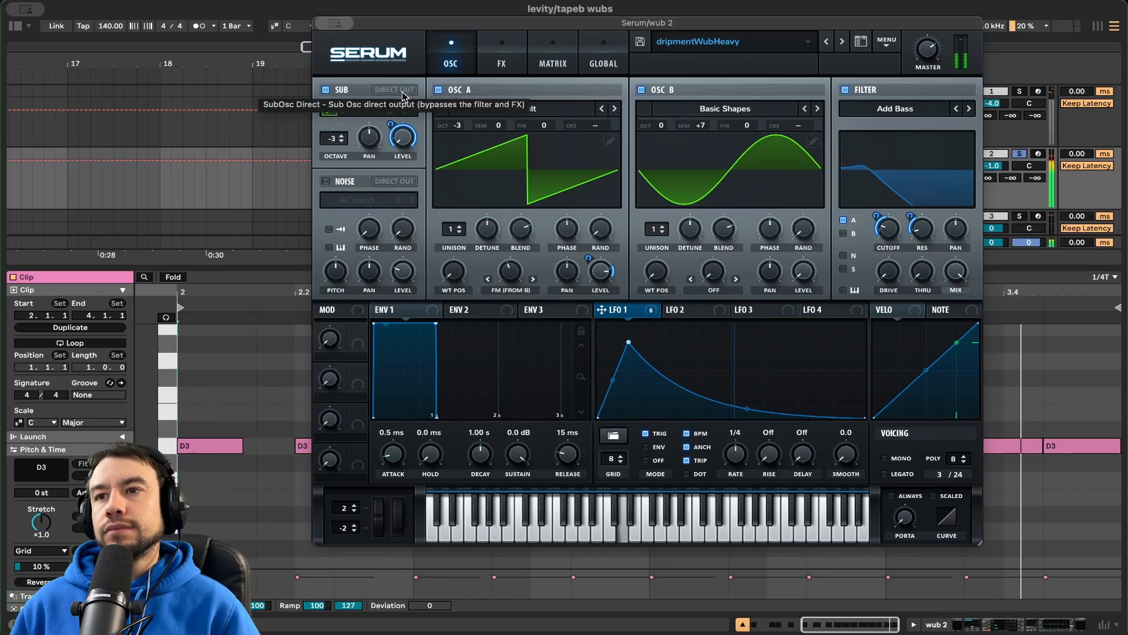
left_click(402, 91)
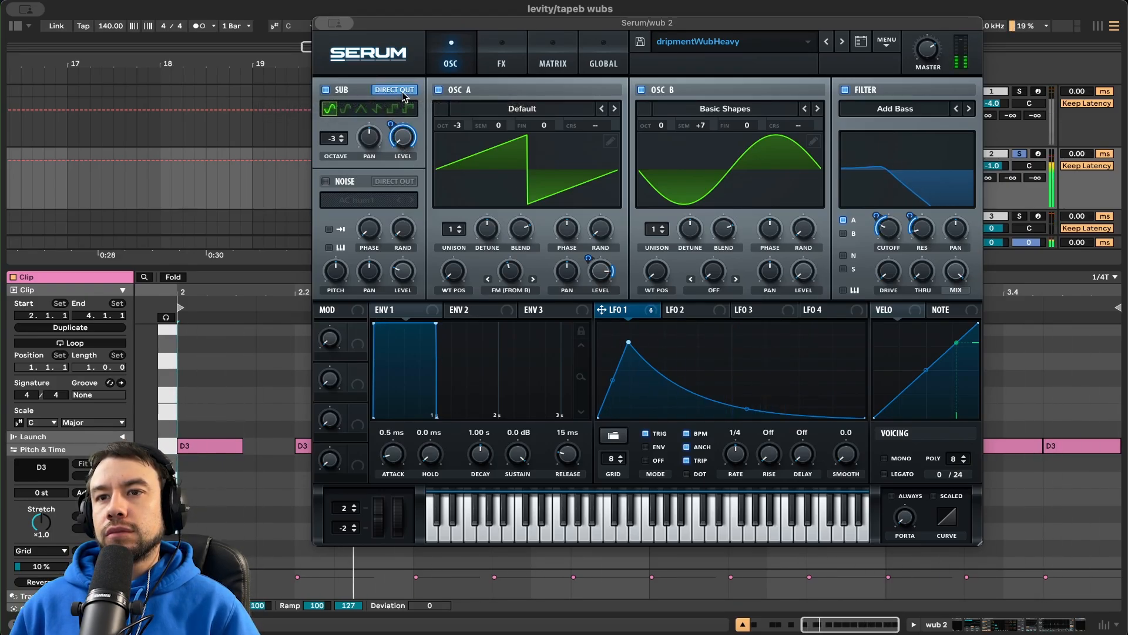
Enable the Tube distortion in the patch's effects and listen to what it adds to the sound
left_click(504, 59)
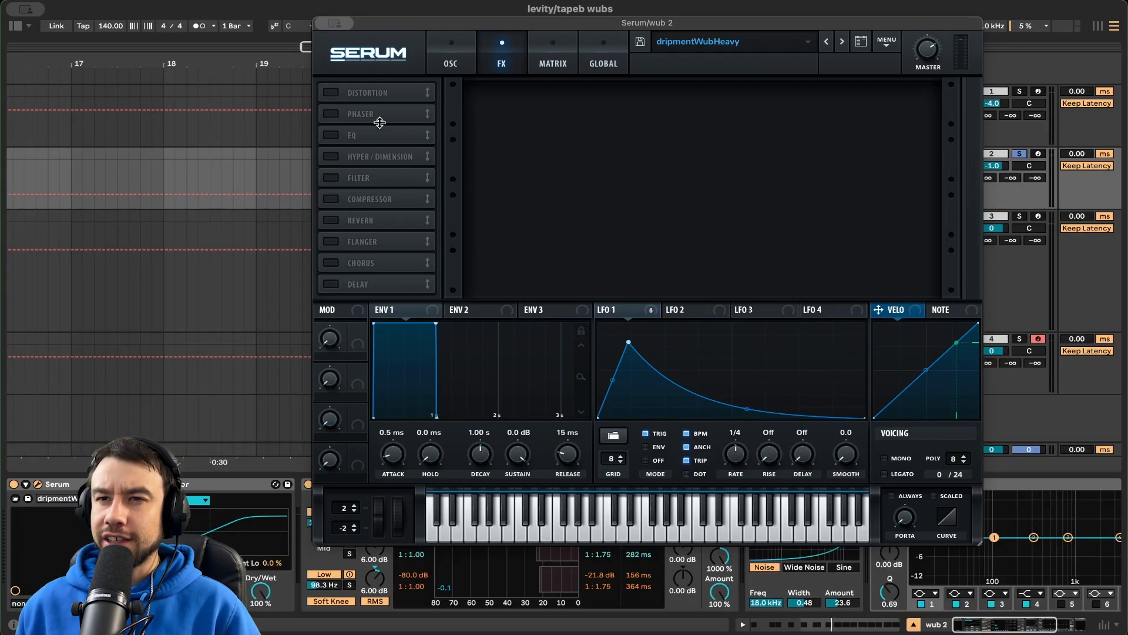
left_click(332, 93)
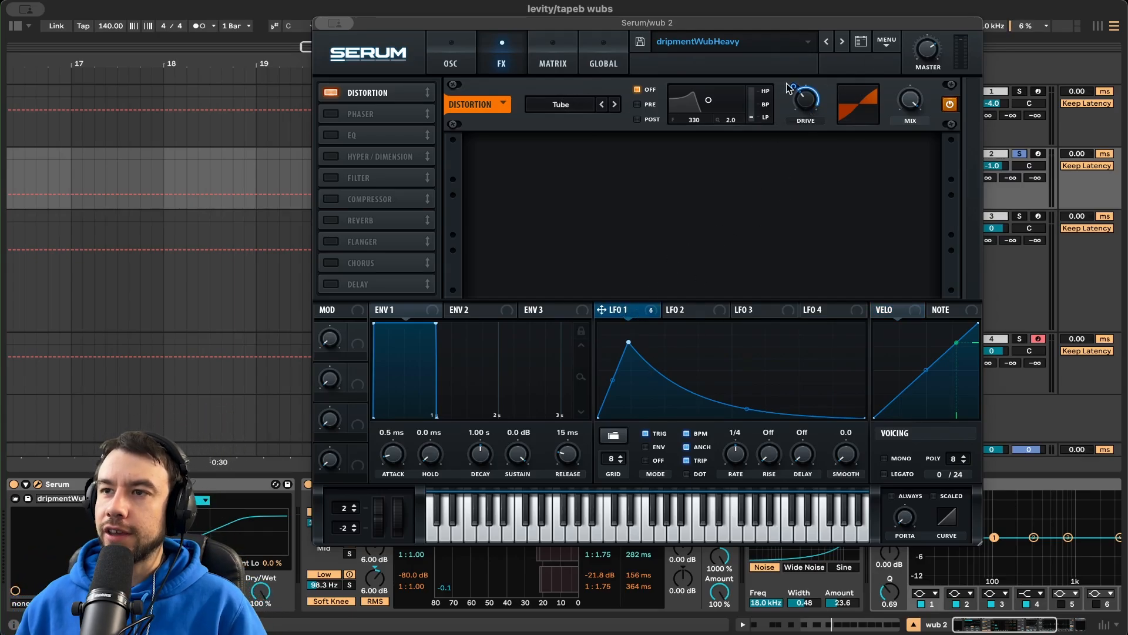
key("space")
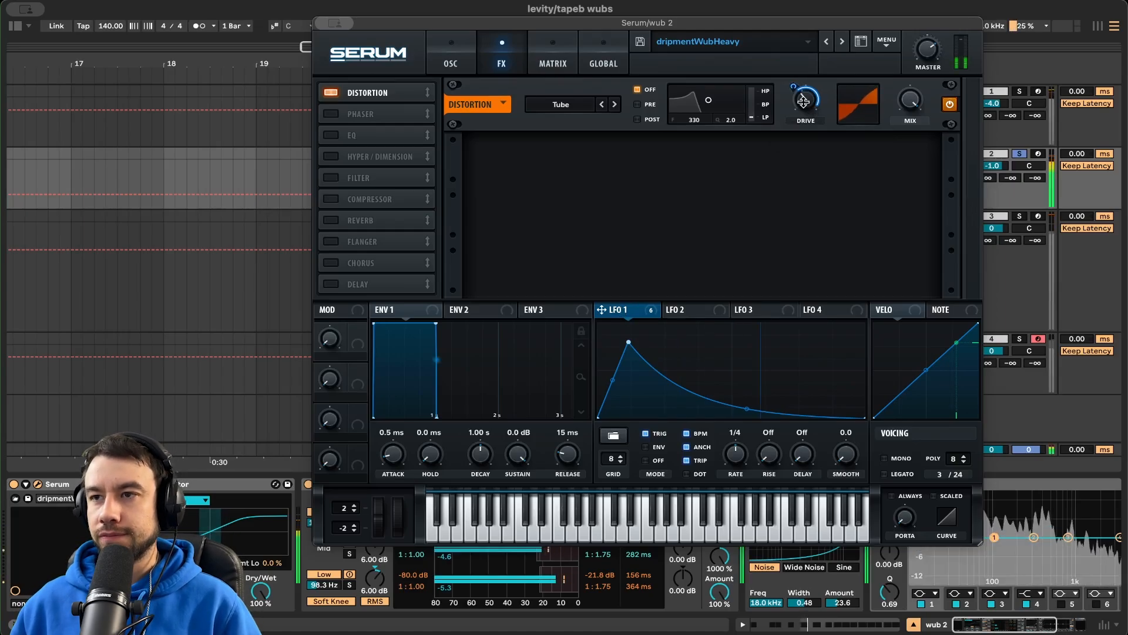
left_click(948, 105)
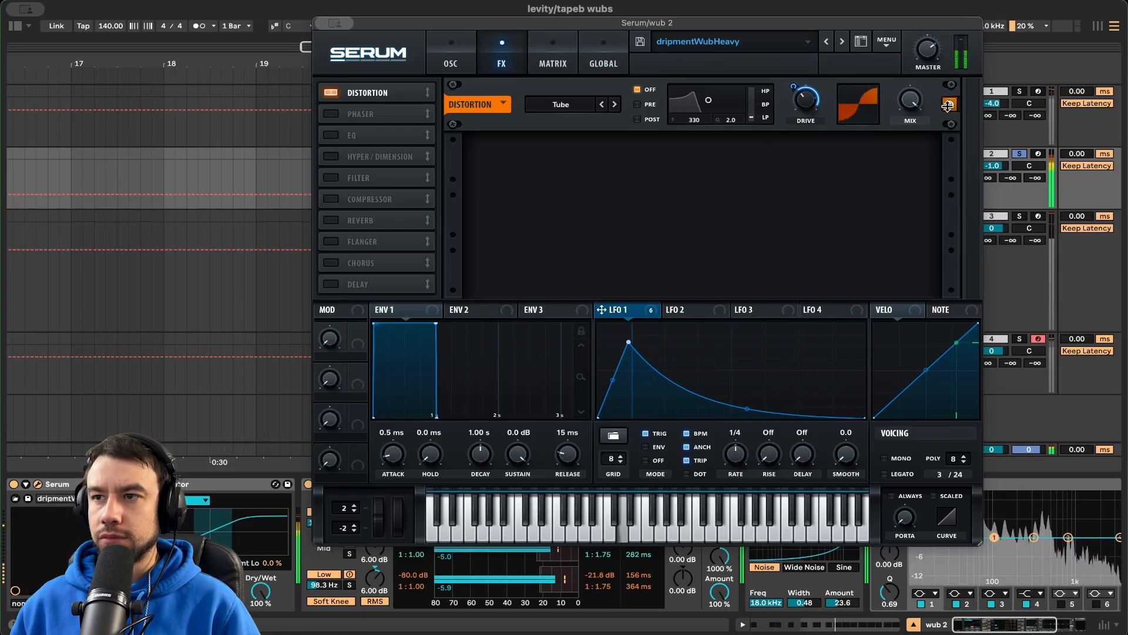
Enable the phaser effect and check its rate, frequency, feedback and mix settings while listening
left_click(331, 114)
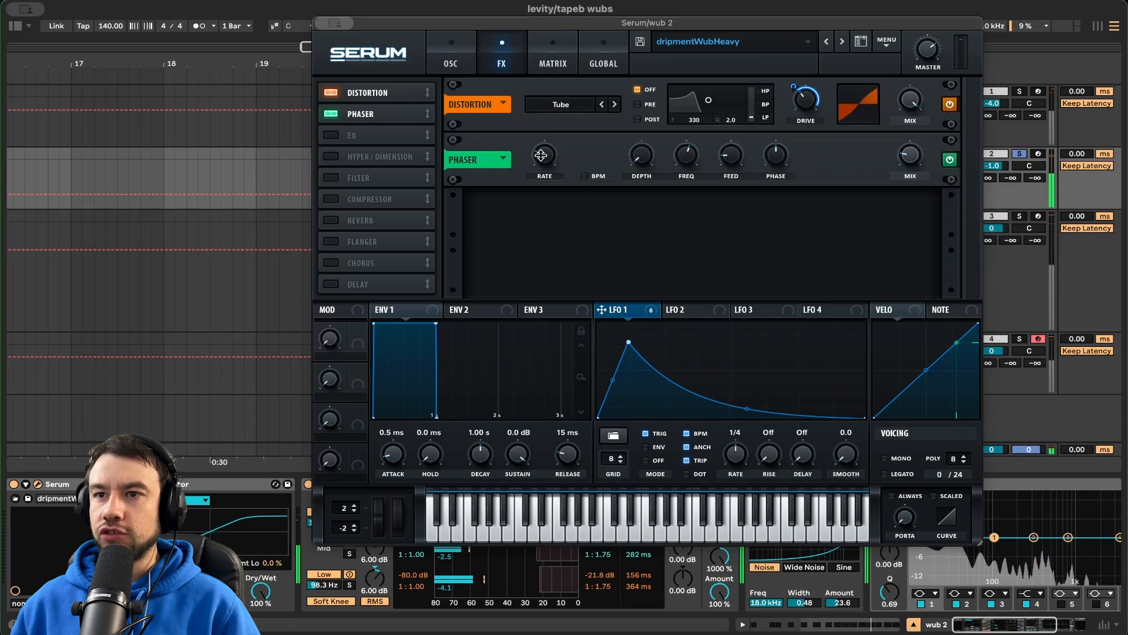
mouse_move(543, 157)
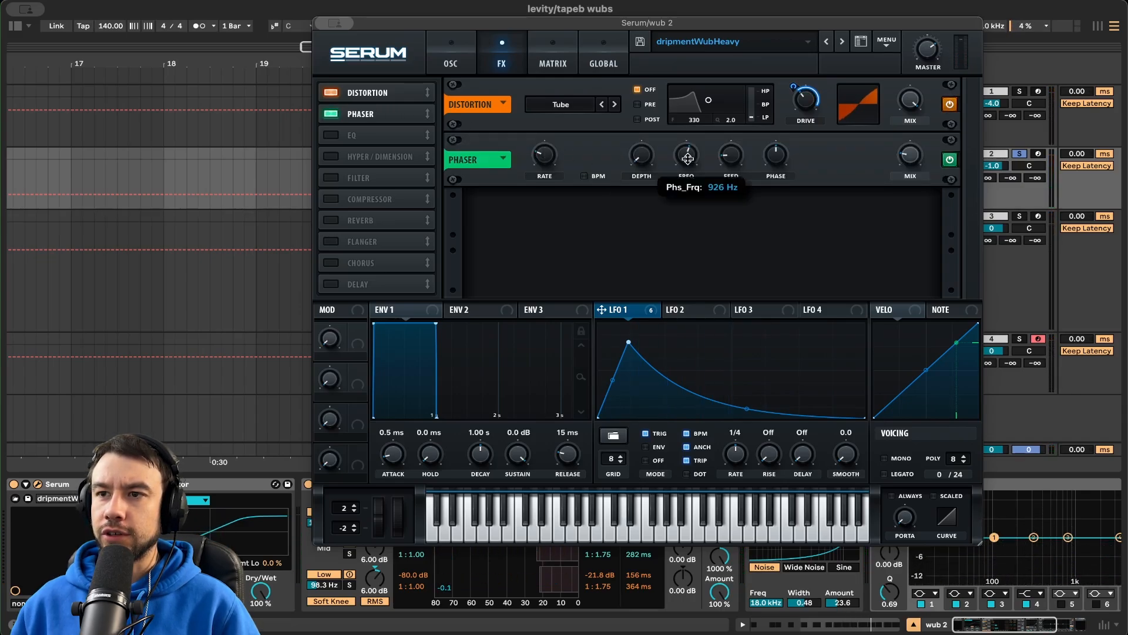
mouse_move(737, 157)
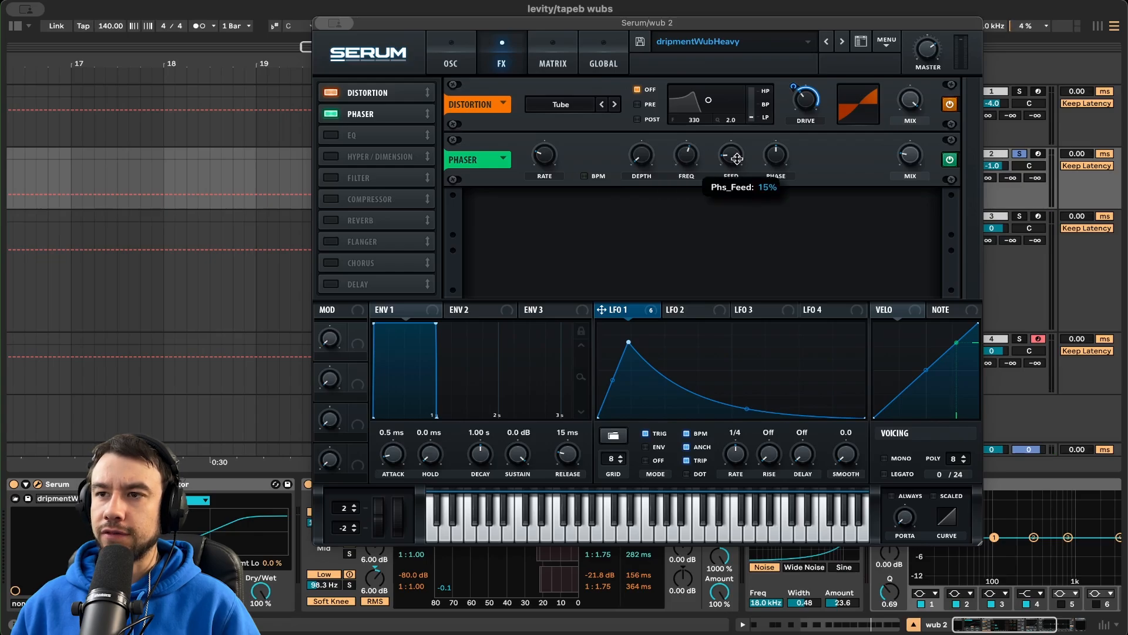
key("space")
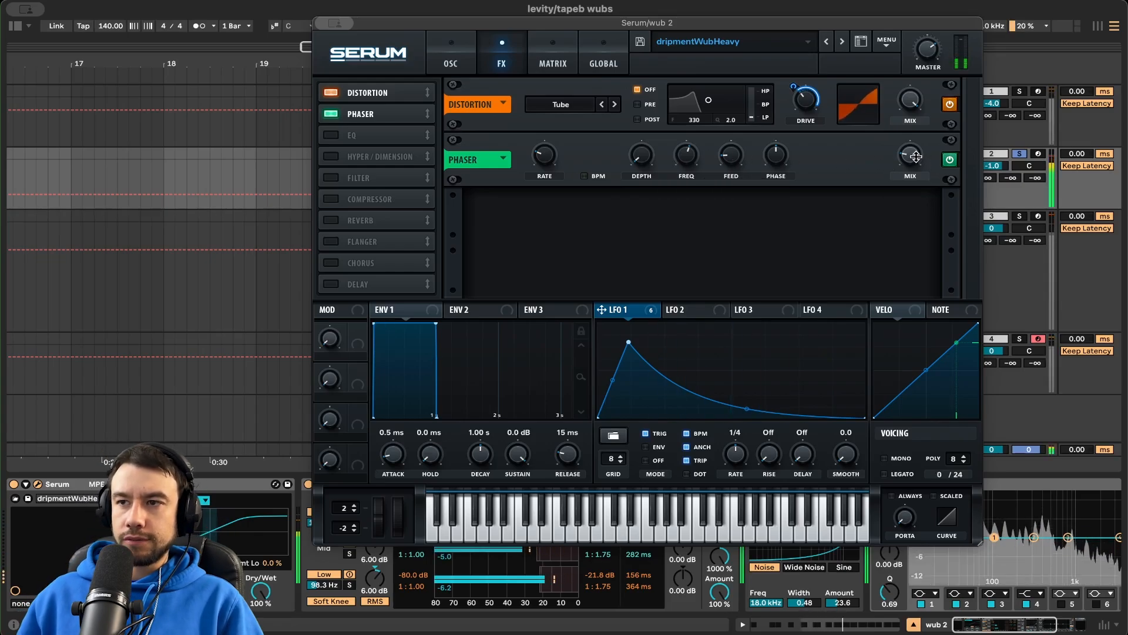
mouse_move(915, 155)
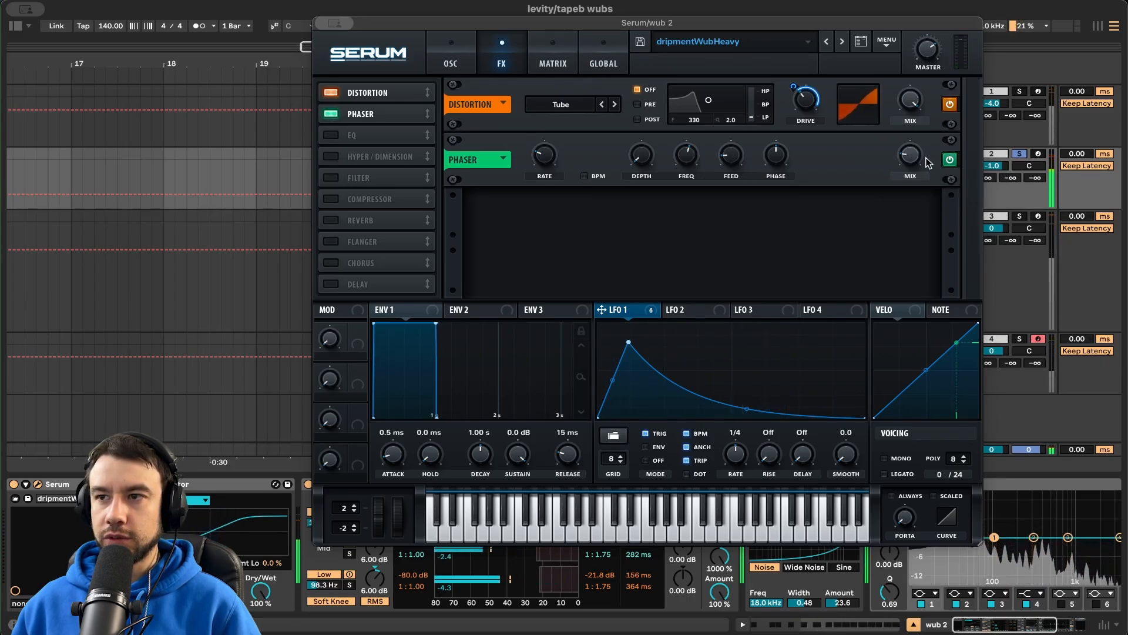
left_click_drag(927, 8, 909, 150)
Enable the EQ effect and play the patch to hear its low cut, checking the low band's frequency
left_click(332, 135)
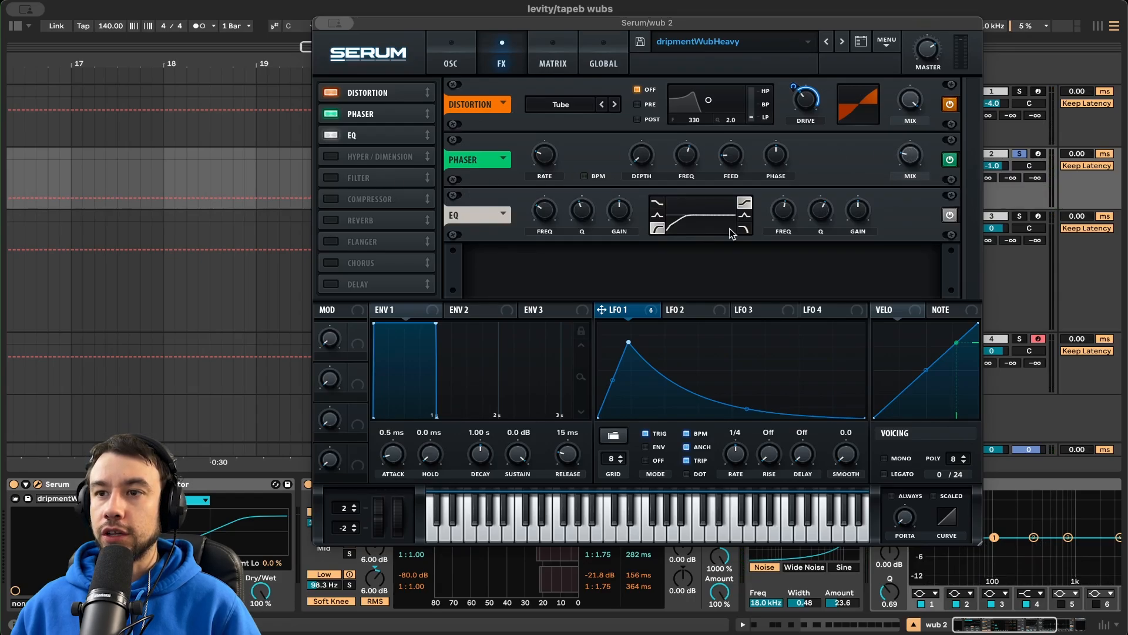
key("space")
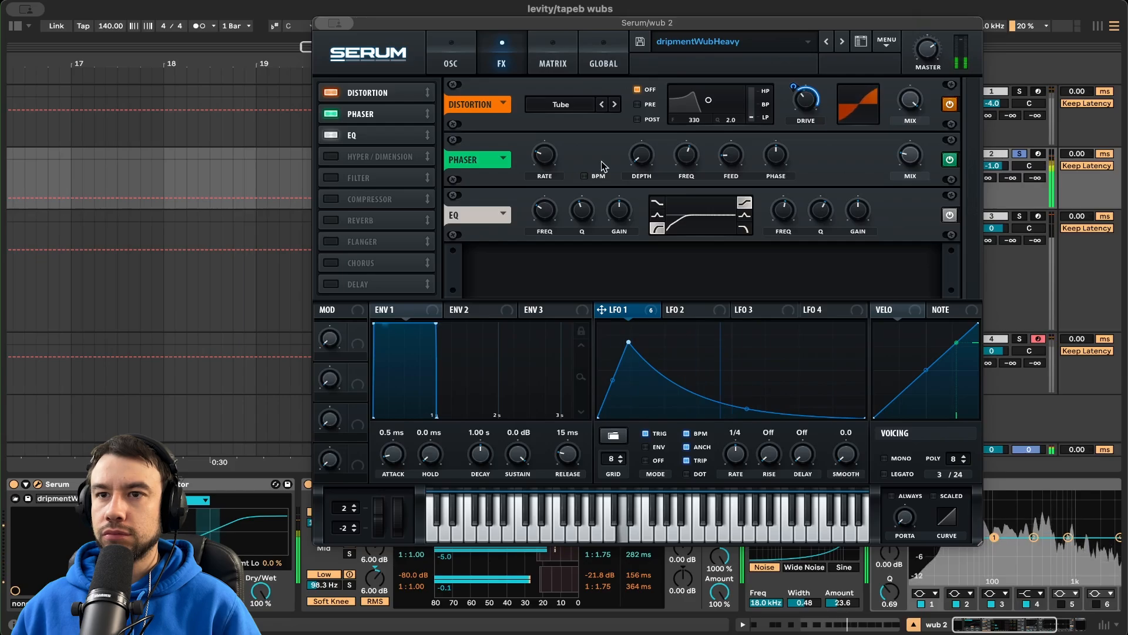
key("space")
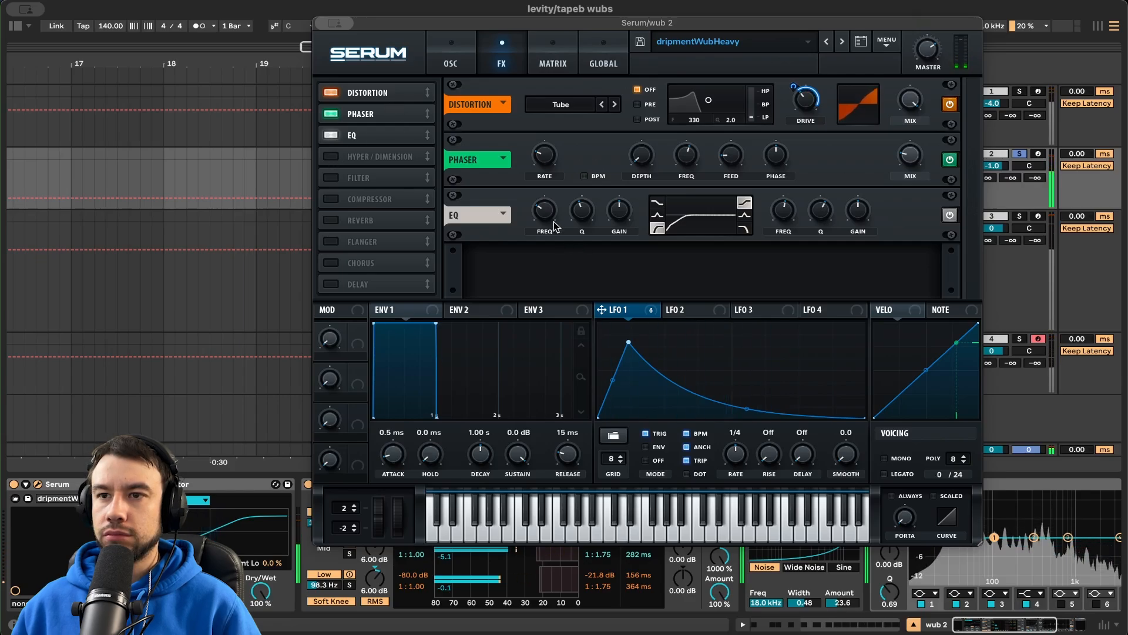
left_click(553, 216)
Enable the Hyper/Dimension effect and listen to its LFO 1-modulated Hyper mix
left_click(332, 157)
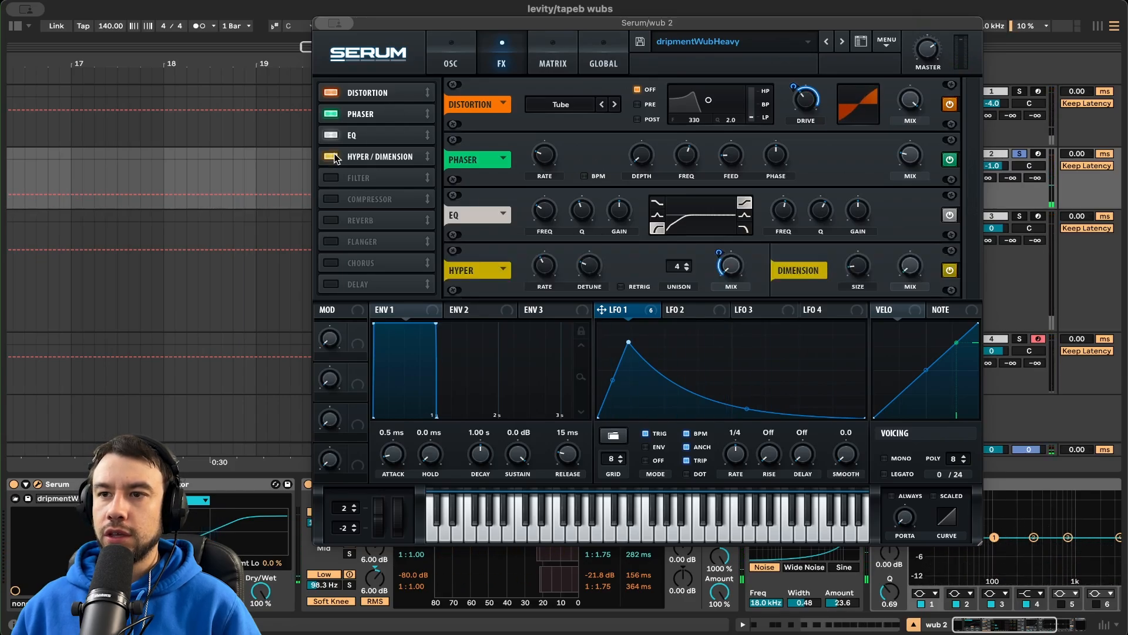
mouse_move(735, 273)
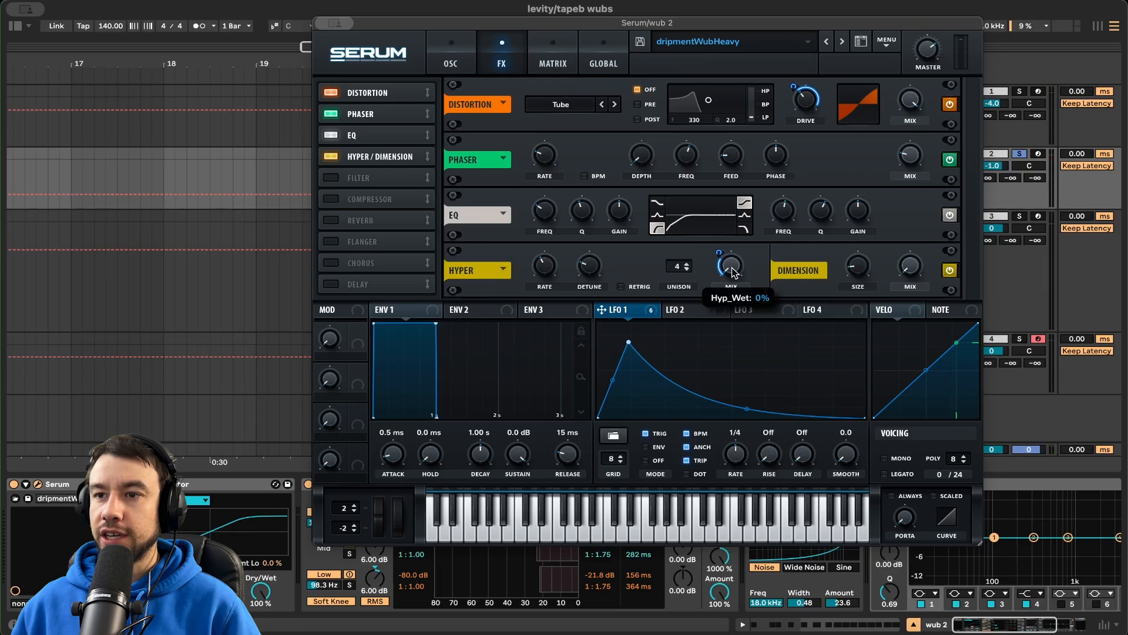
key("space")
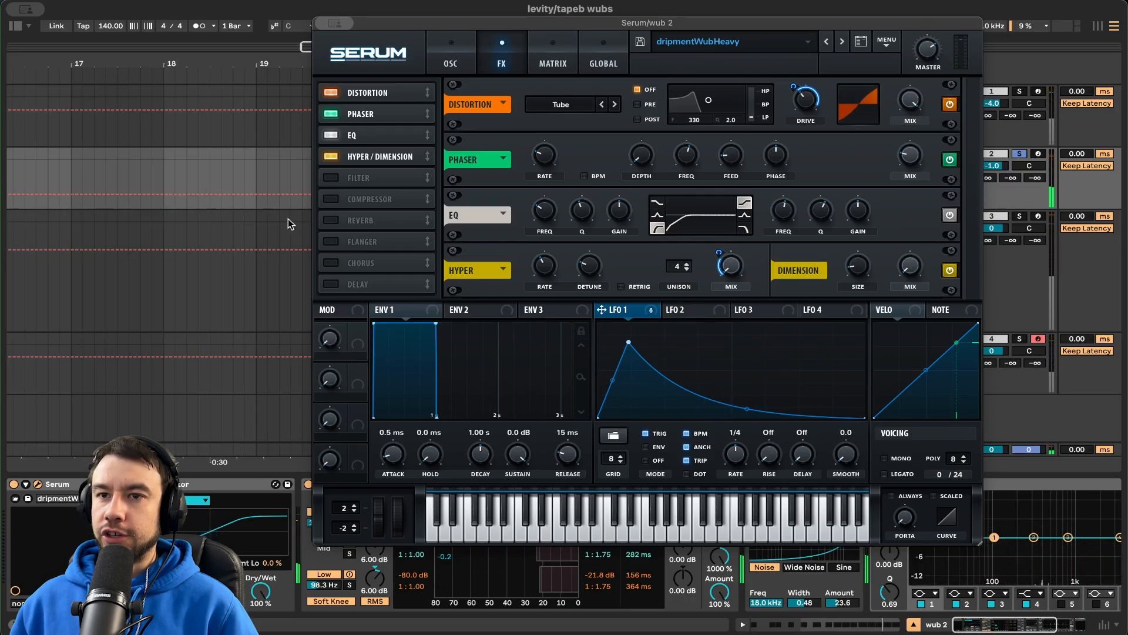
Enable the MG Low 6 filter effect and check its cutoff, drive and fat settings during playback
left_click(330, 180)
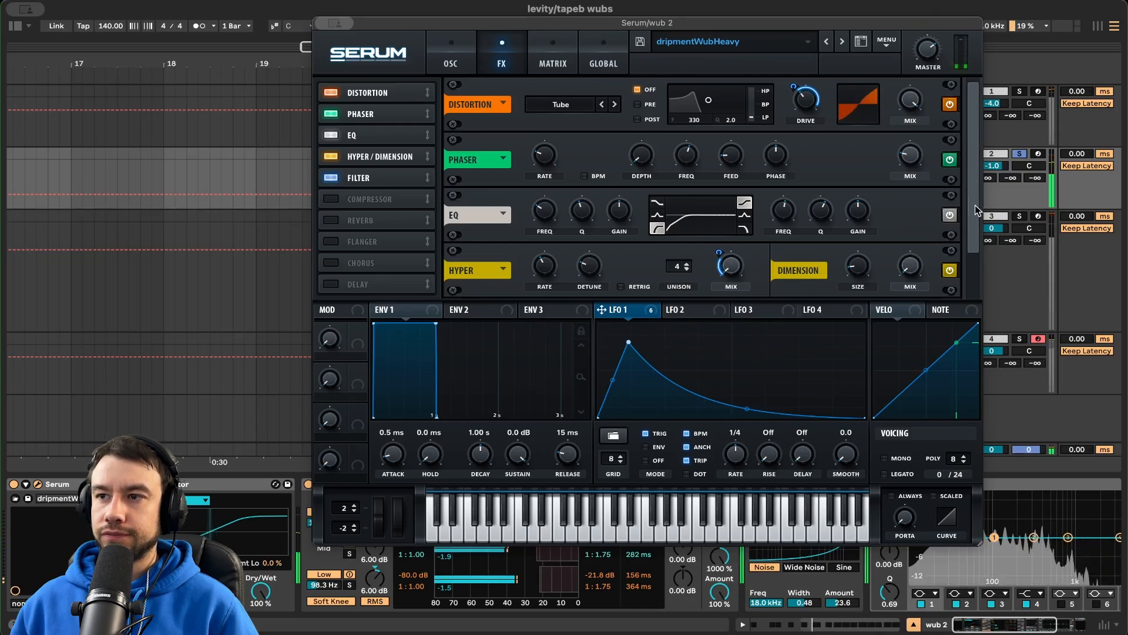
left_click_drag(975, 224, 979, 383)
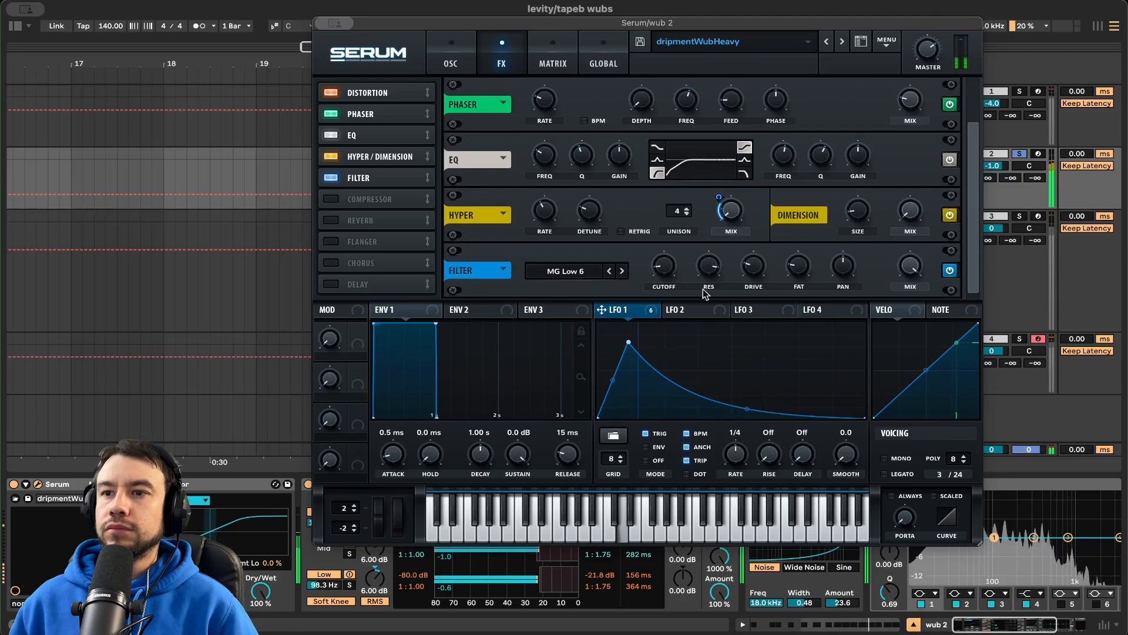
mouse_move(672, 268)
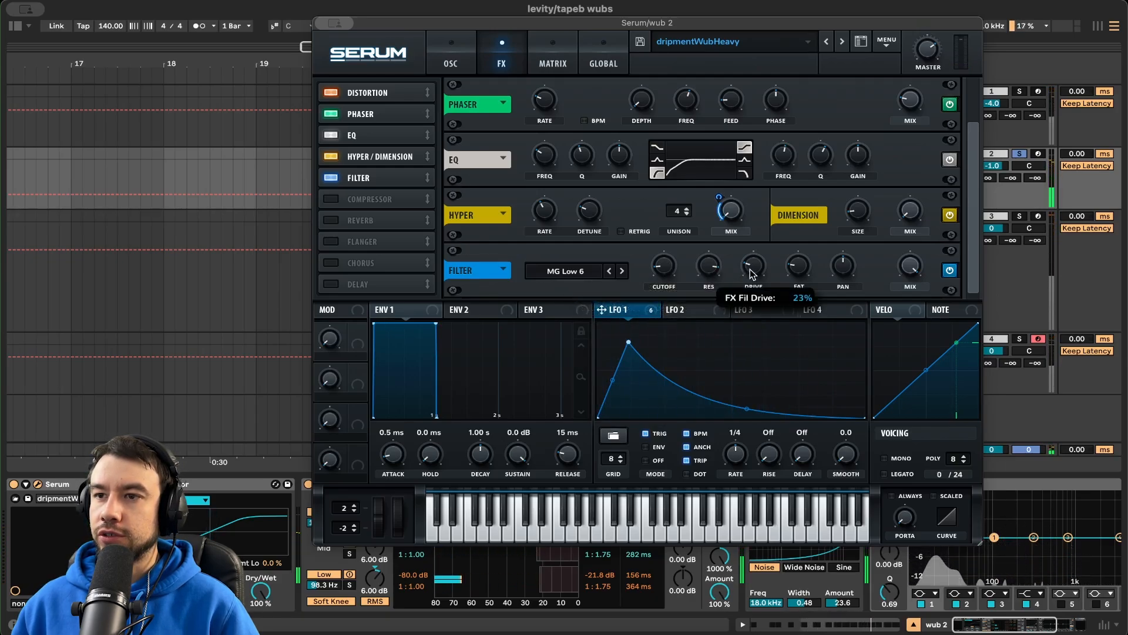
mouse_move(800, 274)
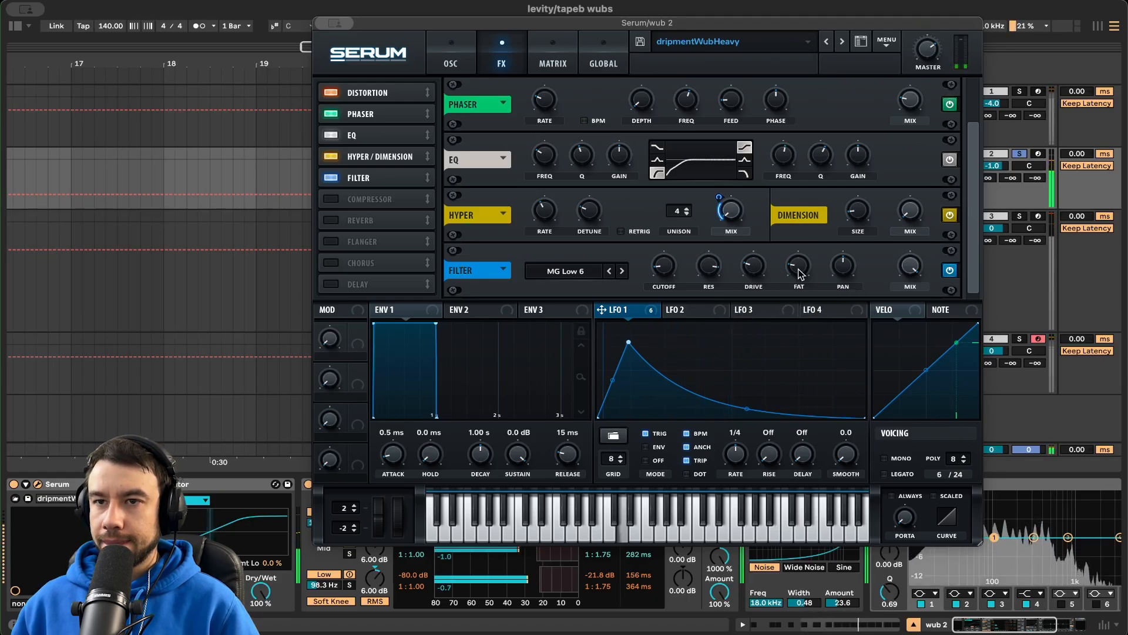
Enable the multiband compressor effect in the wub 2 patch and close its Serum window
left_click(335, 199)
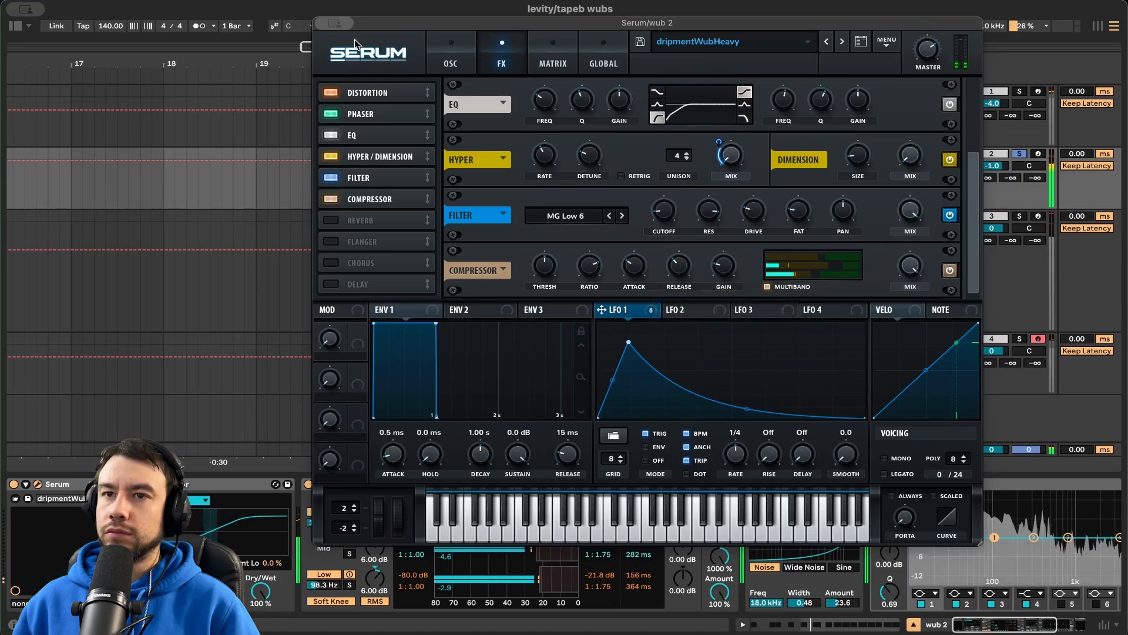
left_click(335, 24)
left_click(370, 50)
scroll(536, 249, "down", 1)
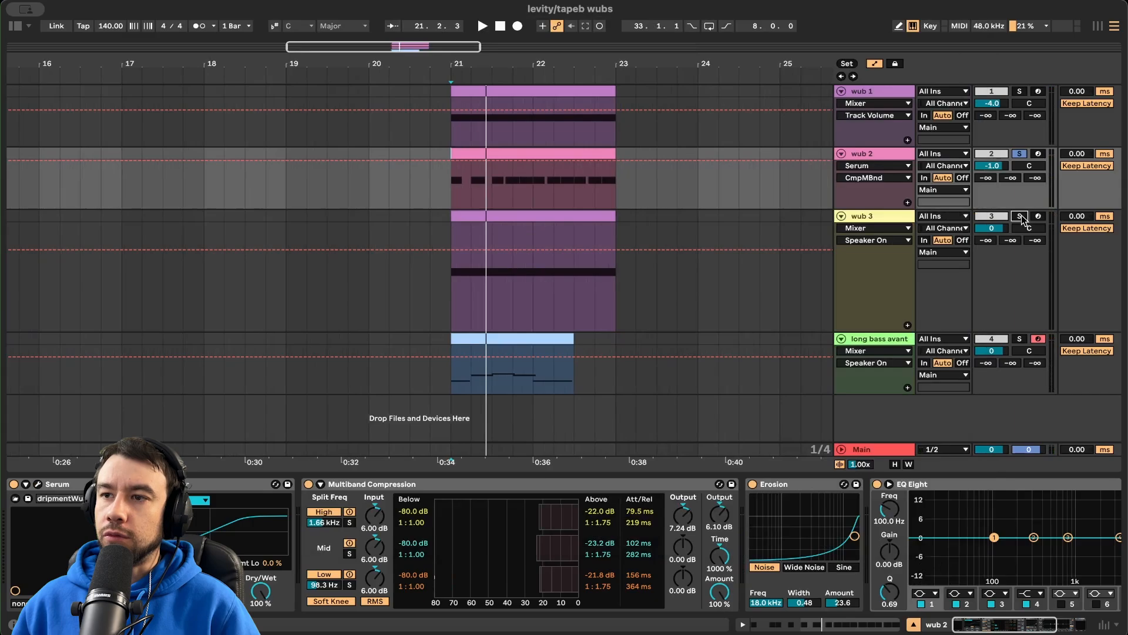
Solo the wub 3 track, select its clip and play it back
left_click(695, 304)
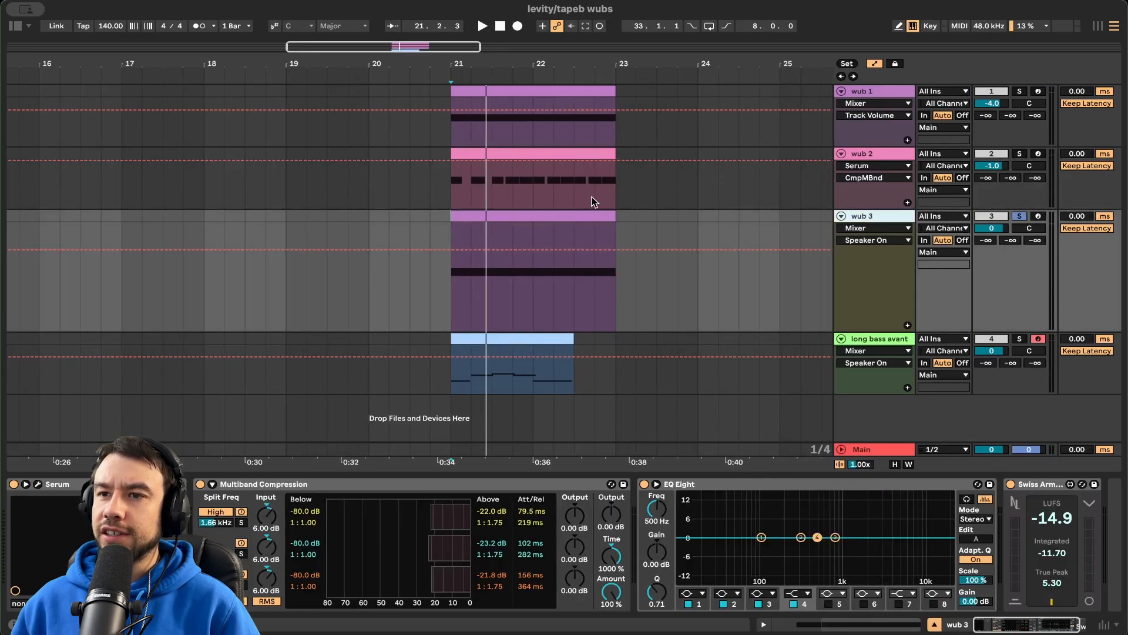
left_click(568, 212)
key("space")
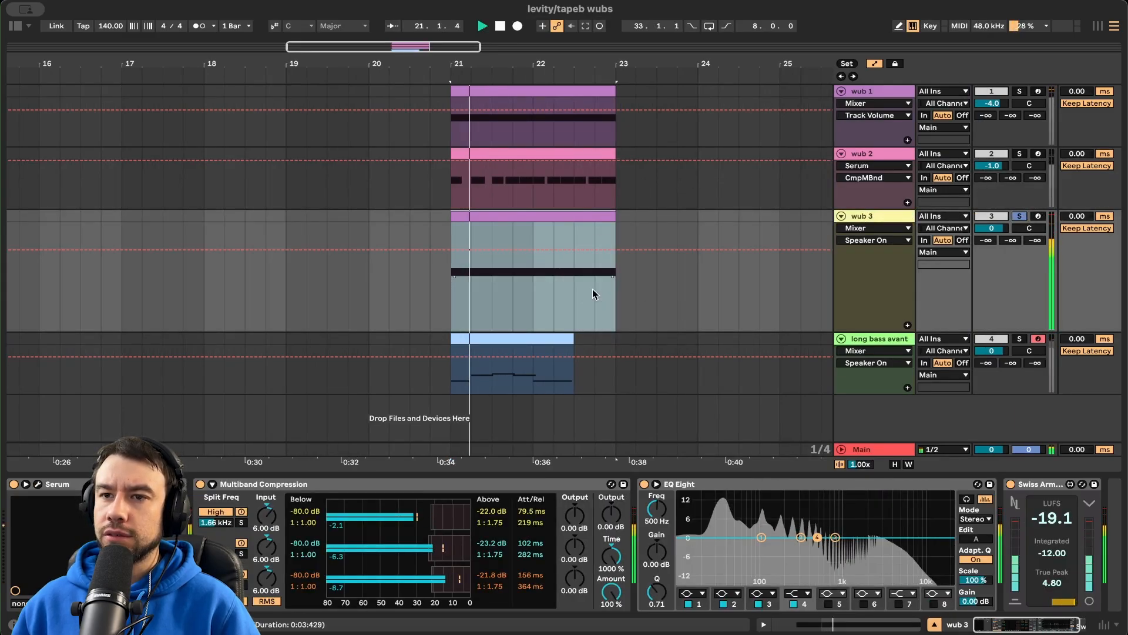
scroll(504, 295, "up", 3)
scroll(487, 292, "down", 2)
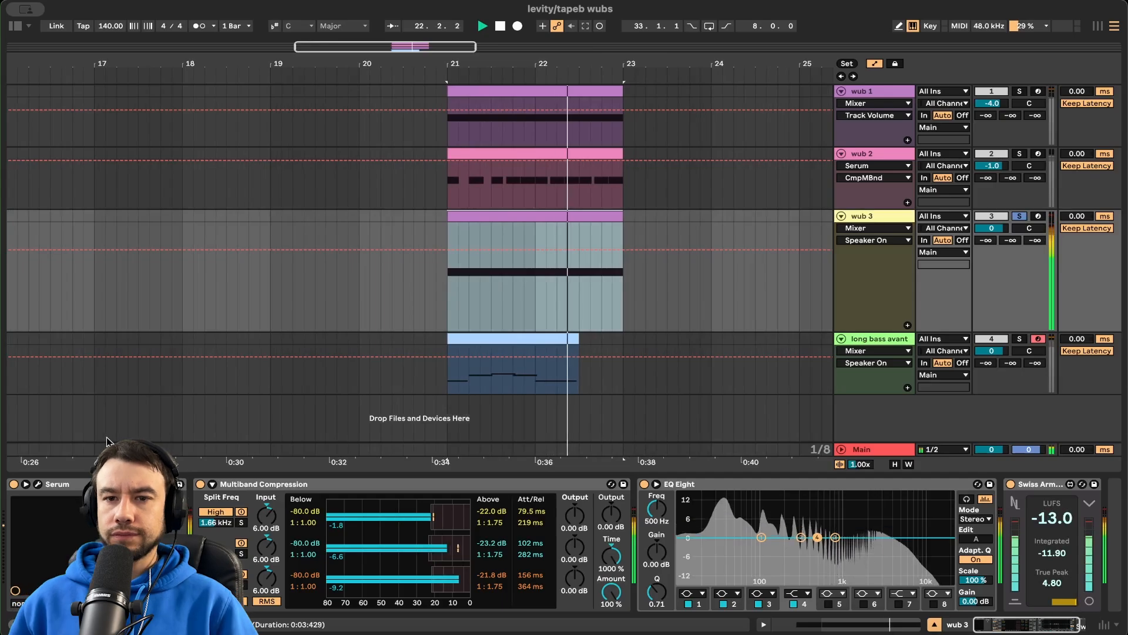
key("space")
left_click(883, 155)
left_click(879, 217)
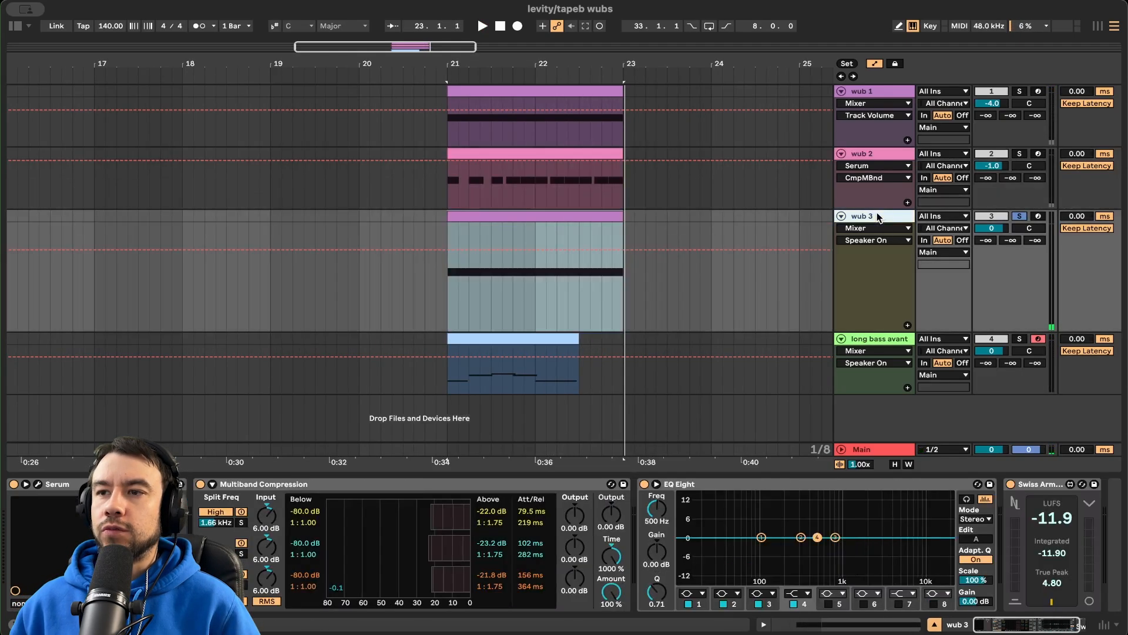
Open Serum on wub 3 and audition LFO 1's rate at 1/8 against 1/4
left_click(38, 486)
key("space")
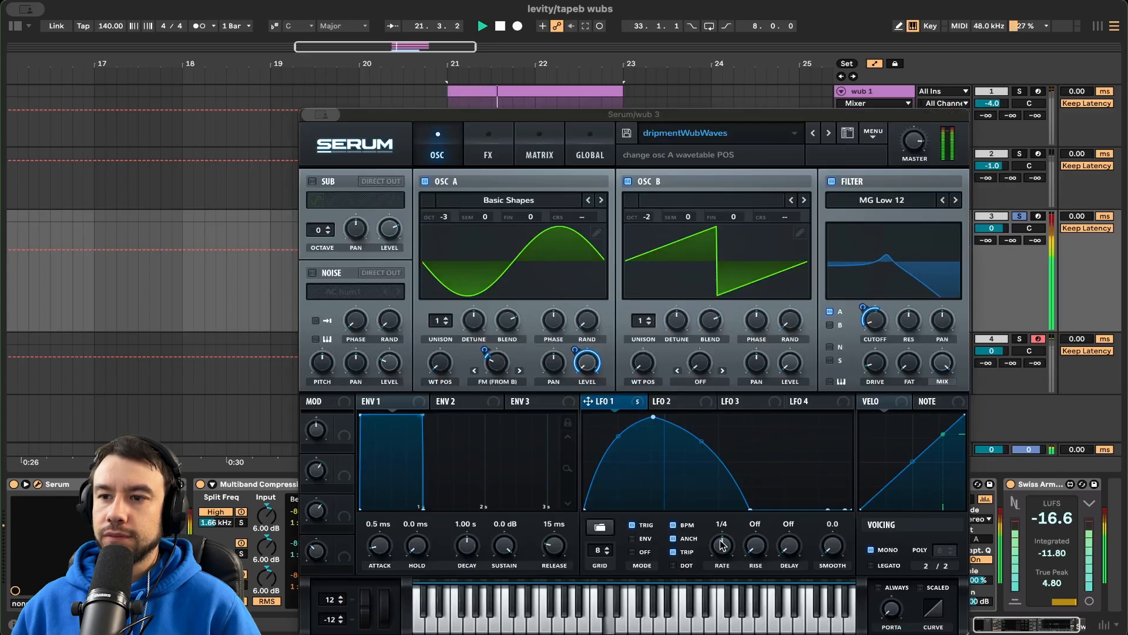
key("space")
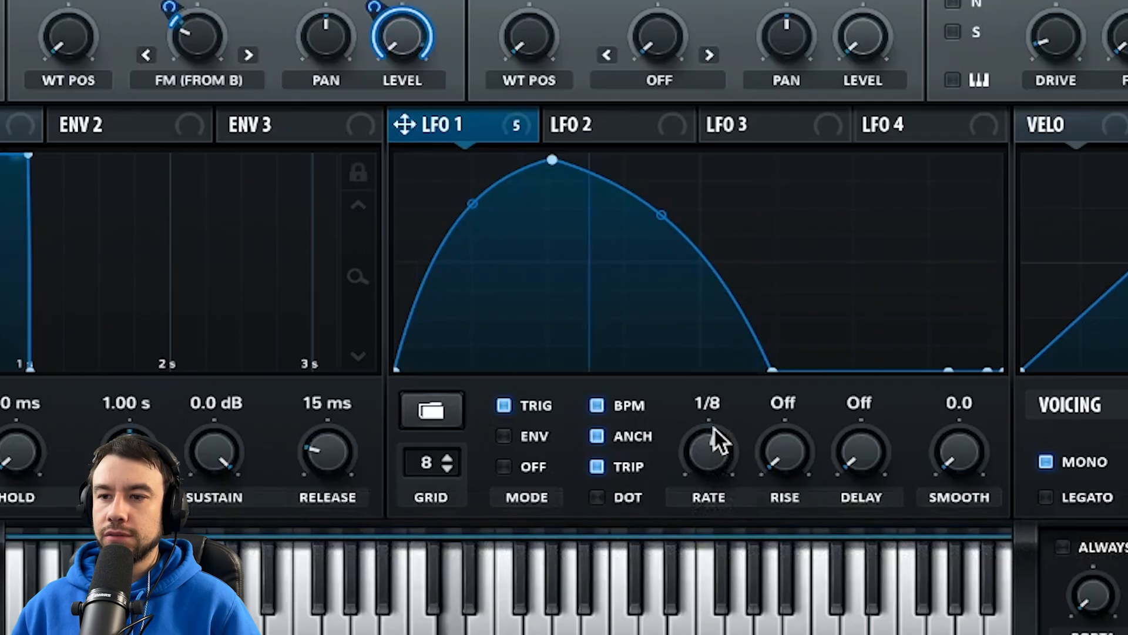
left_click_drag(725, 537, 725, 538)
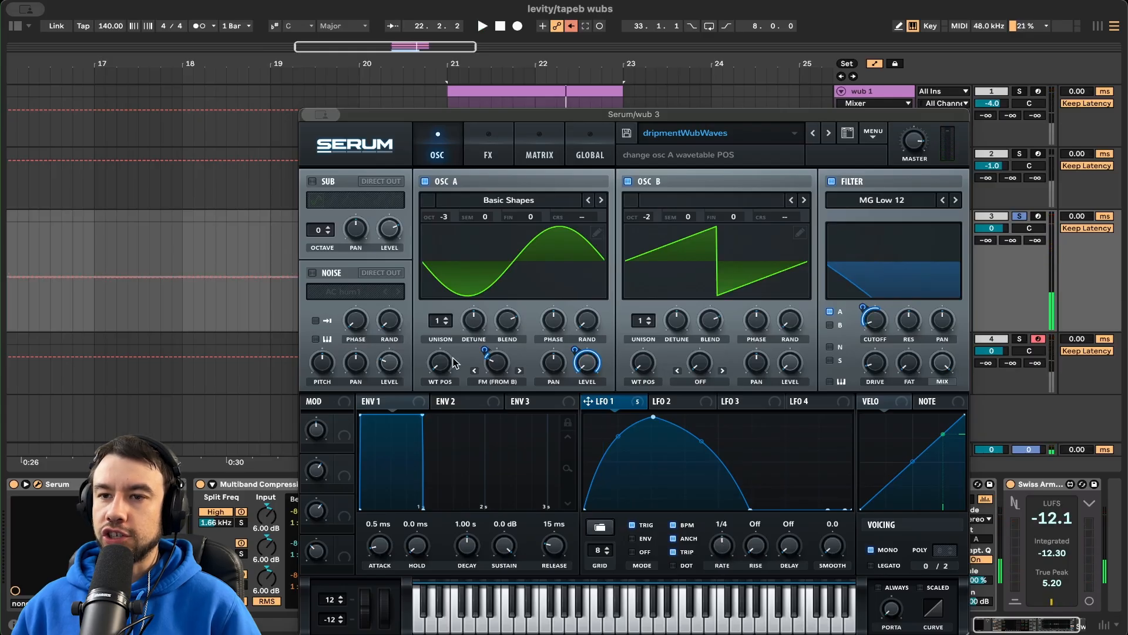
Sweep oscillator A's wavetable position through the Basic Shapes during playback, ending back on the sine shape
left_click(444, 365)
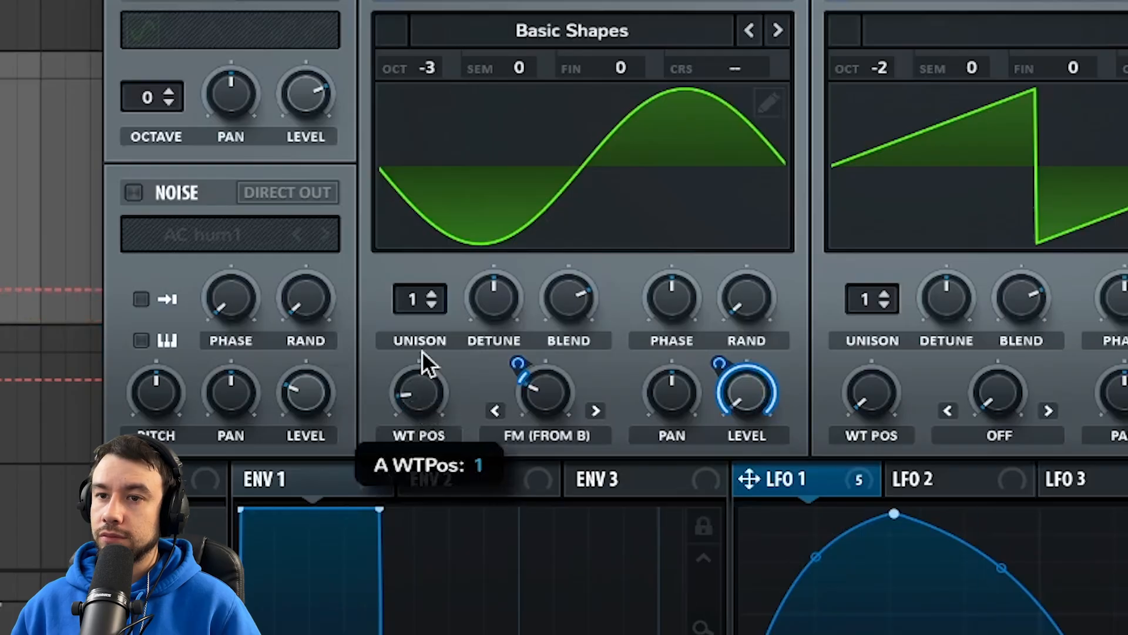
mouse_move(443, 361)
left_mouse_down()
mouse_move(443, 335)
mouse_move(445, 378)
mouse_move(445, 336)
mouse_move(445, 370)
mouse_move(445, 353)
left_mouse_up()
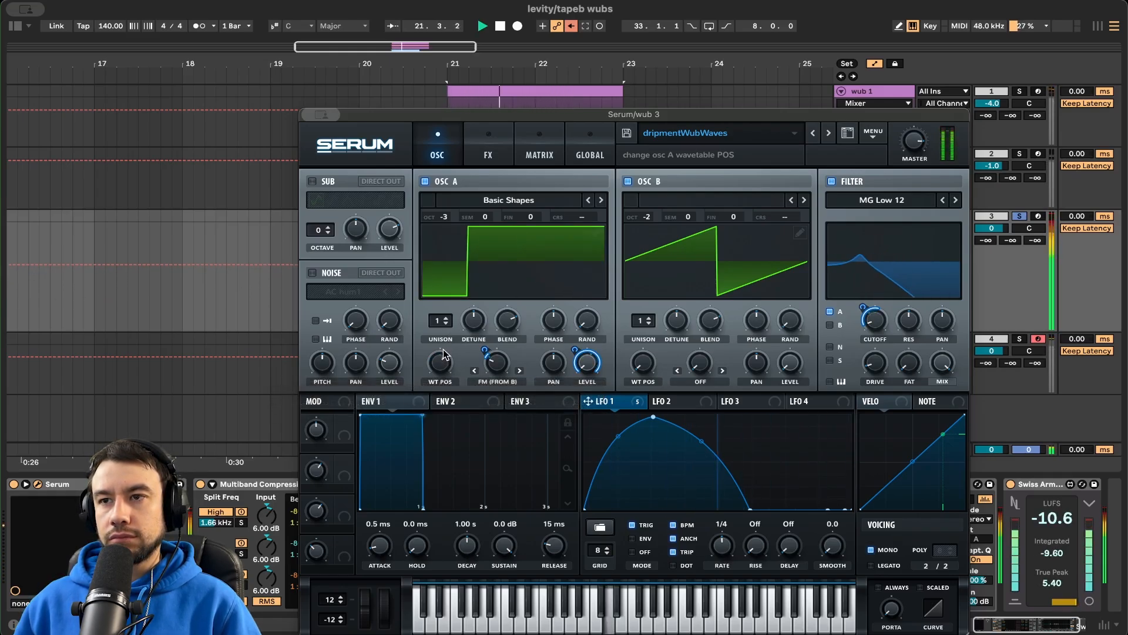
left_click_drag(445, 377, 435, 482)
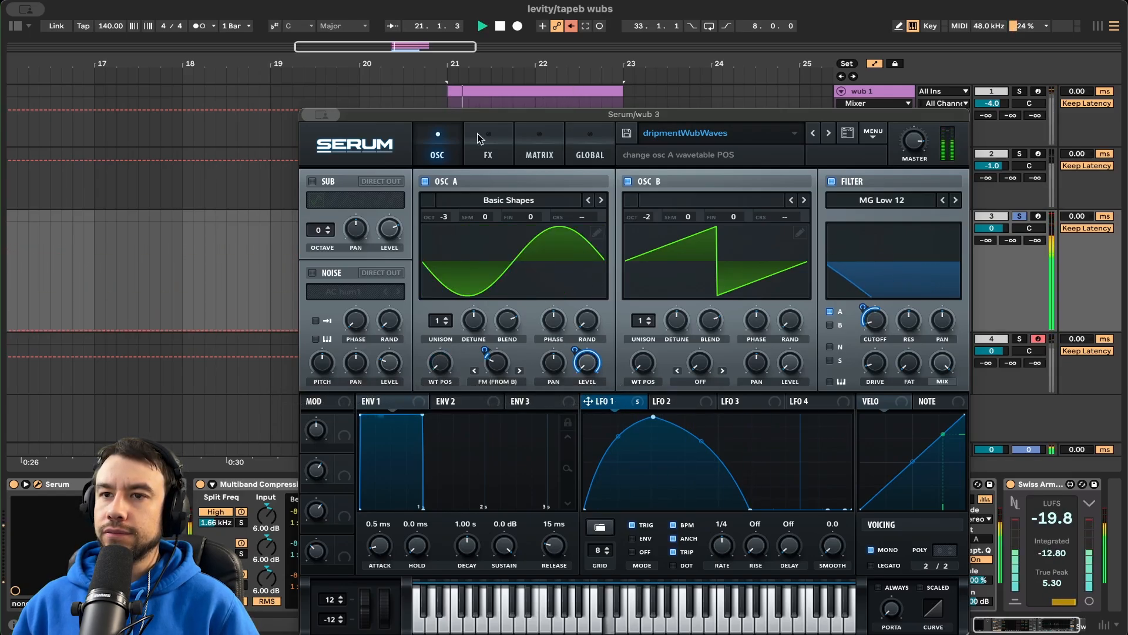
Solo the wub 2 track and turn off its effect devices from Saturator through GClip
left_click_drag(388, 114, 370, 212)
left_click(864, 154)
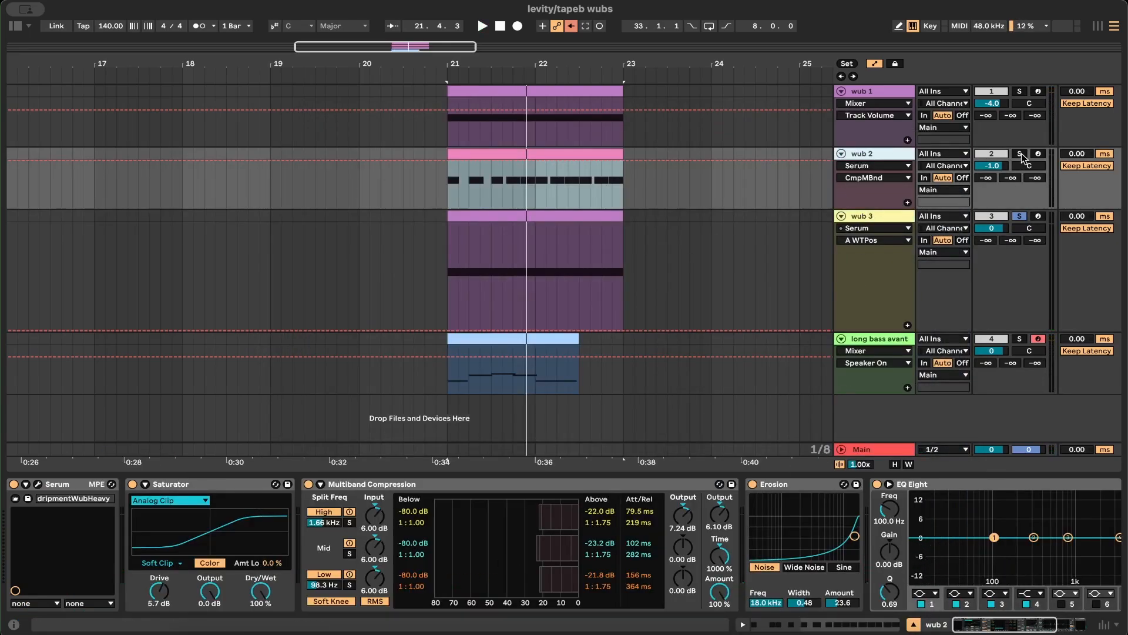
left_click(267, 493)
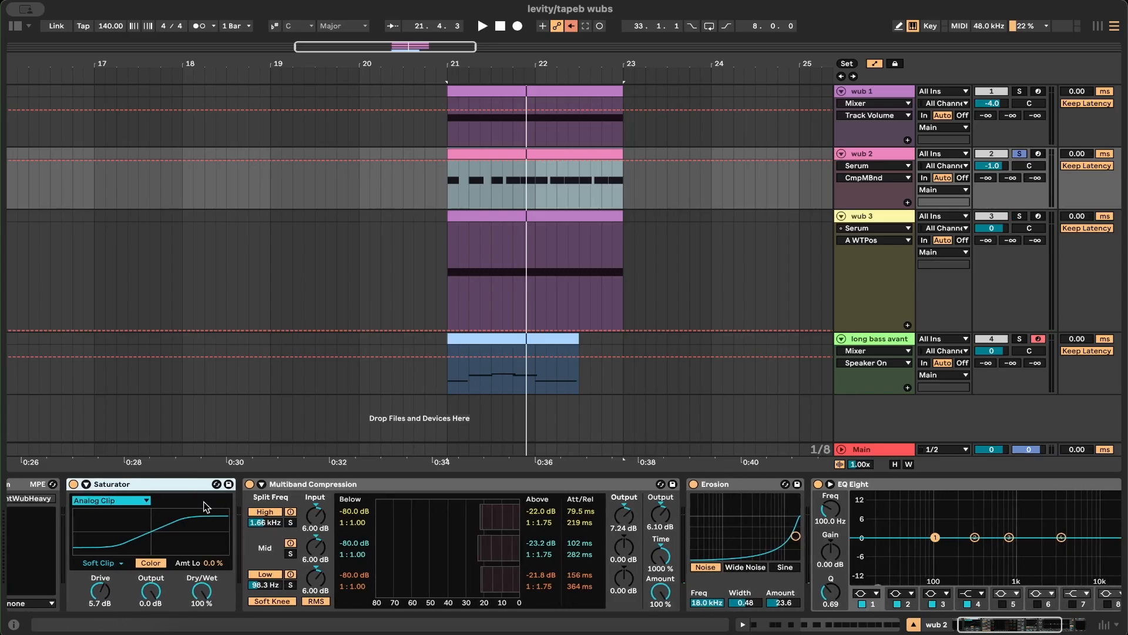
key("space")
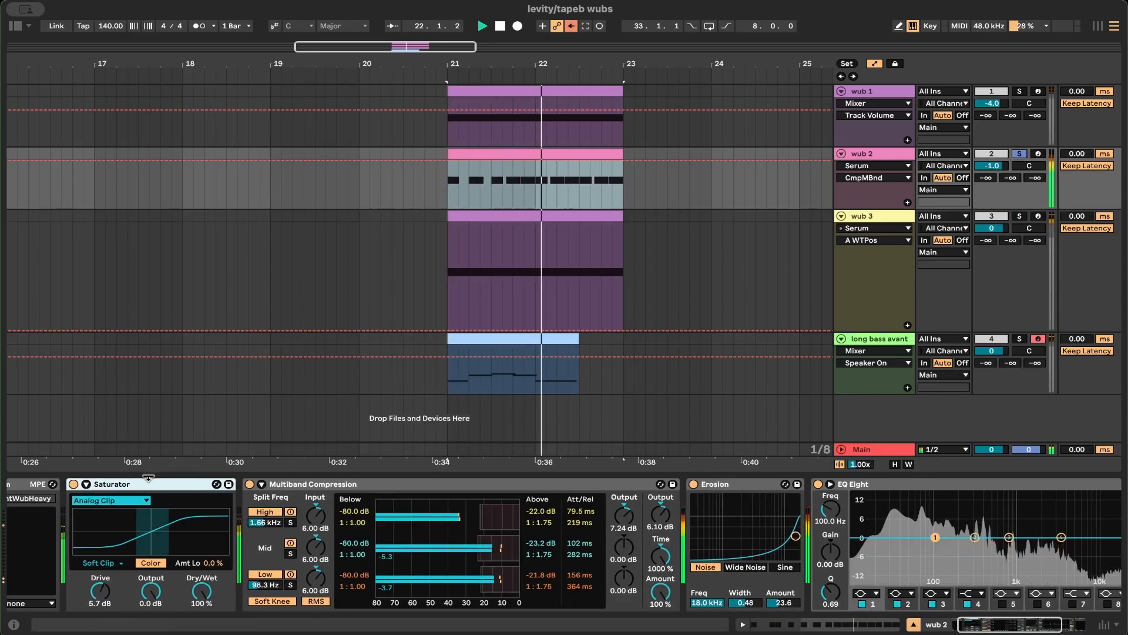
scroll(376, 485, "right", 4)
left_click(980, 485, "shift")
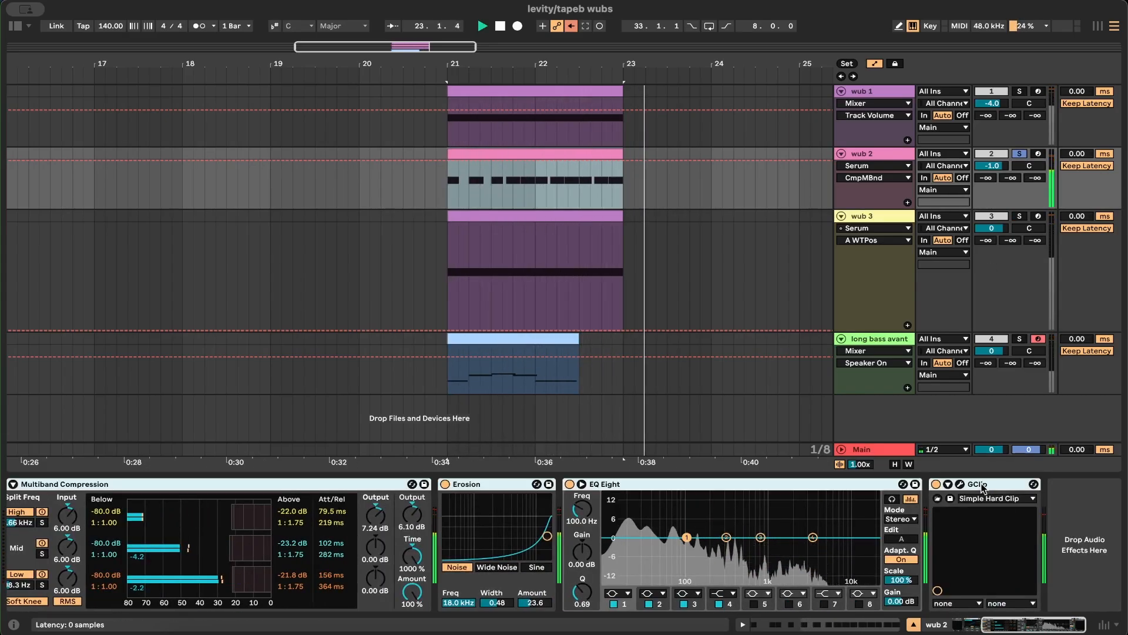
left_click(936, 484)
scroll(938, 489, "left", 5)
key("space")
Turn the Saturator on wub 2 back on and play the track to check its drive
left_click(151, 486)
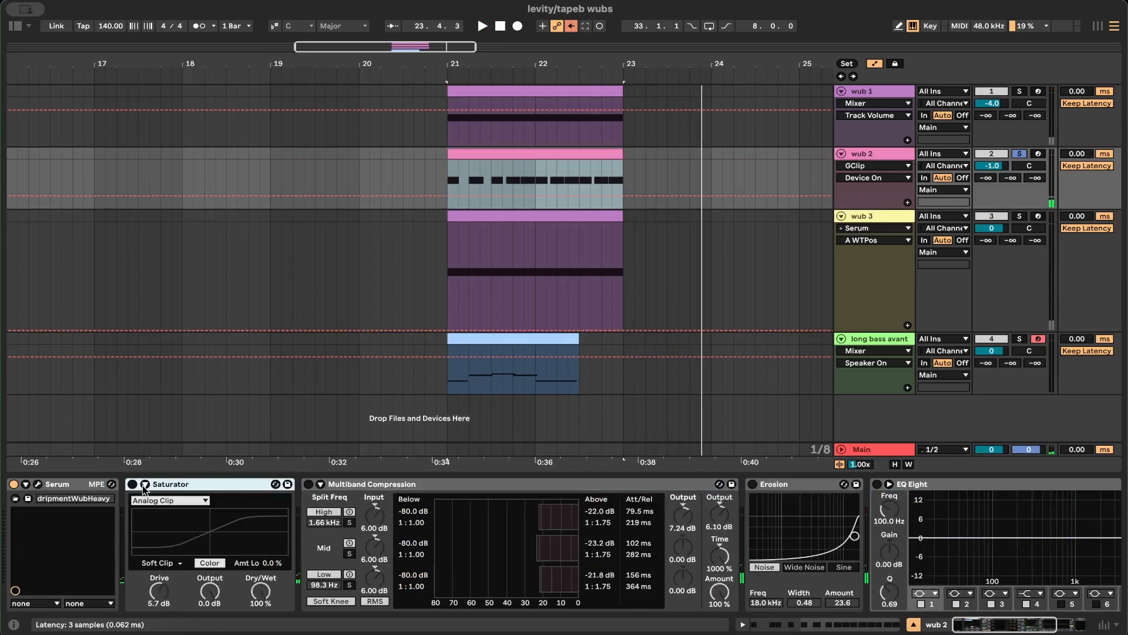
left_click(131, 484)
key("space")
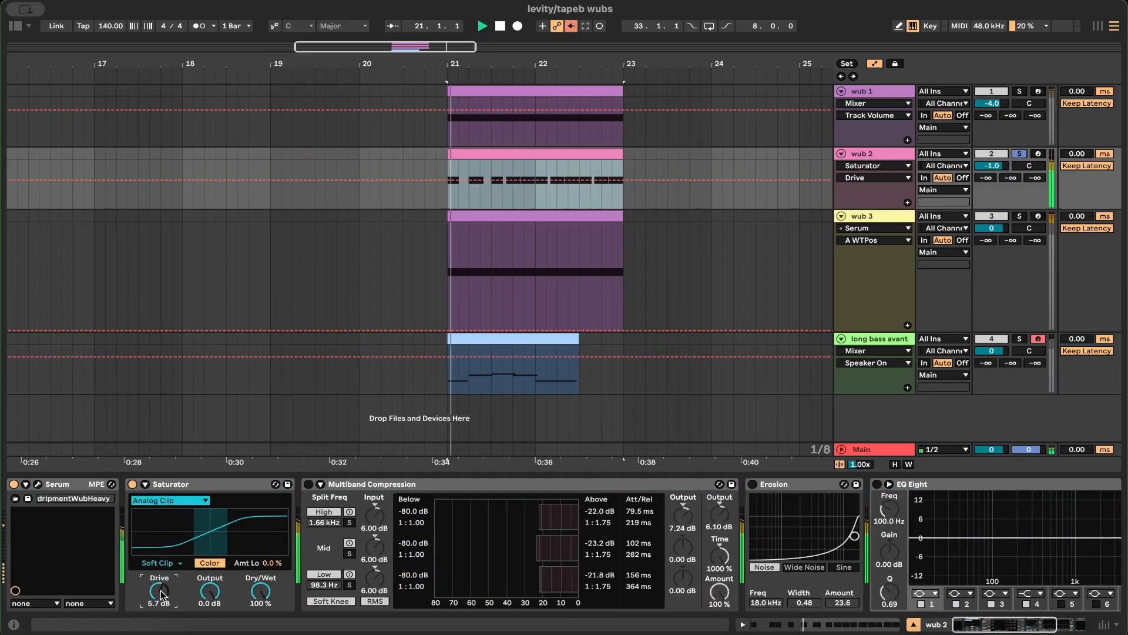
Turn Multiband Compression and Erosion back on while listening, and set Erosion's amount to 22.6
left_click(308, 484)
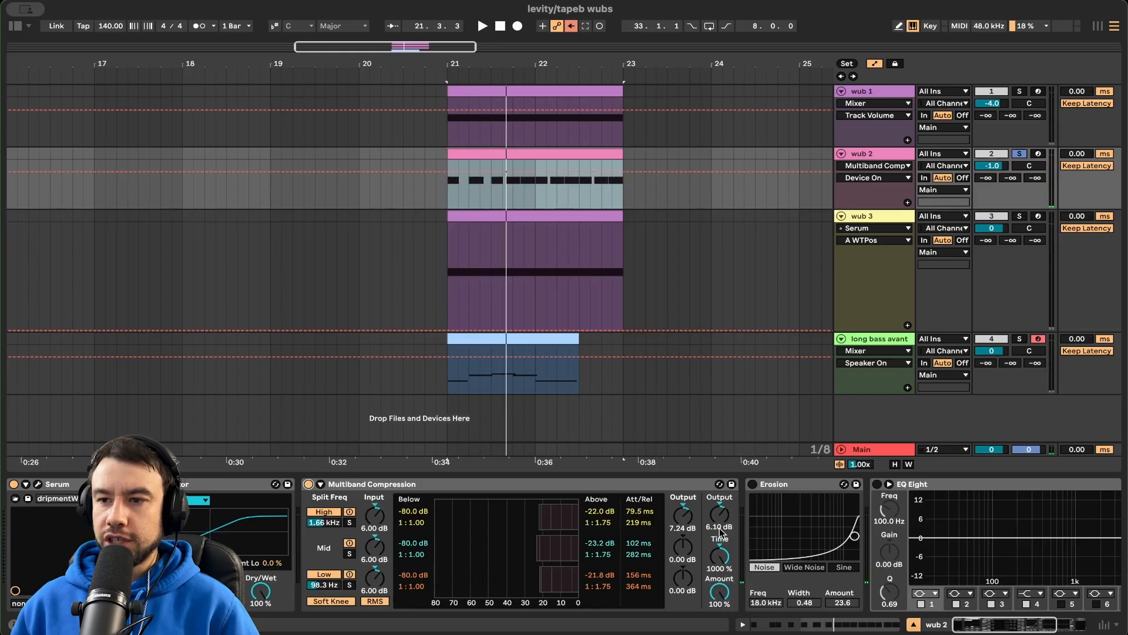
scroll(721, 559, "right", 5)
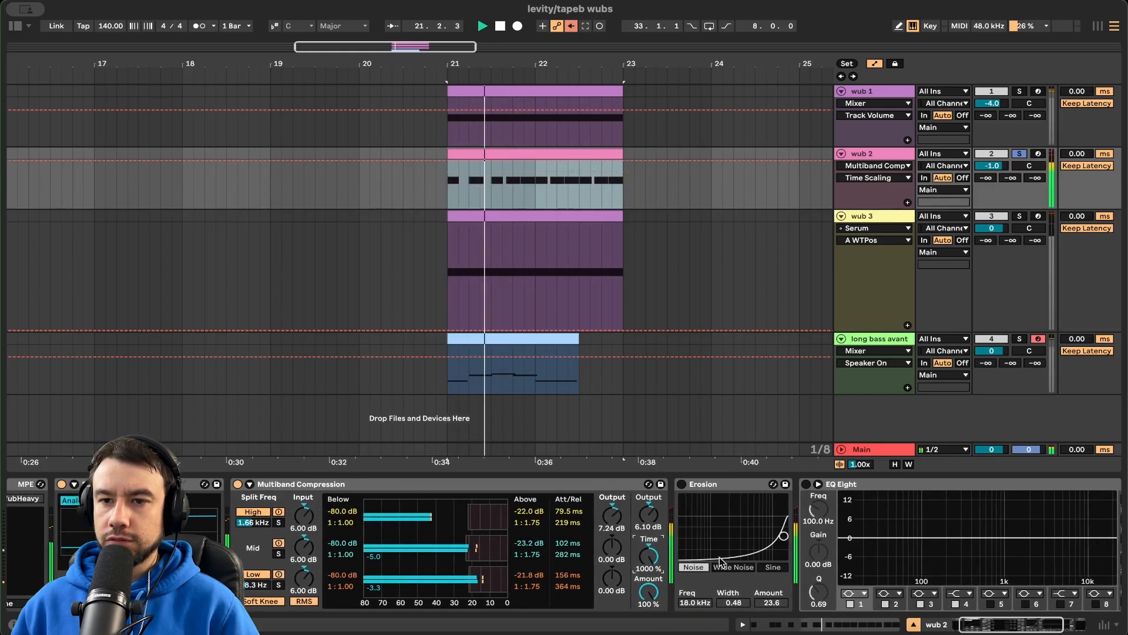
left_click(530, 484)
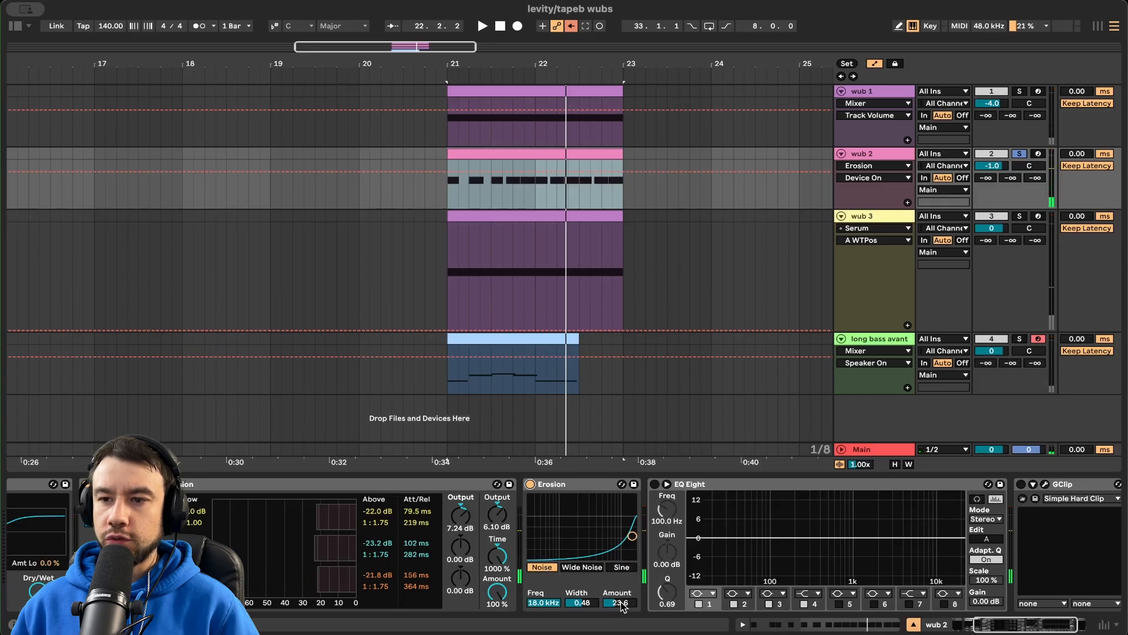
scroll(544, 535, "left", 3)
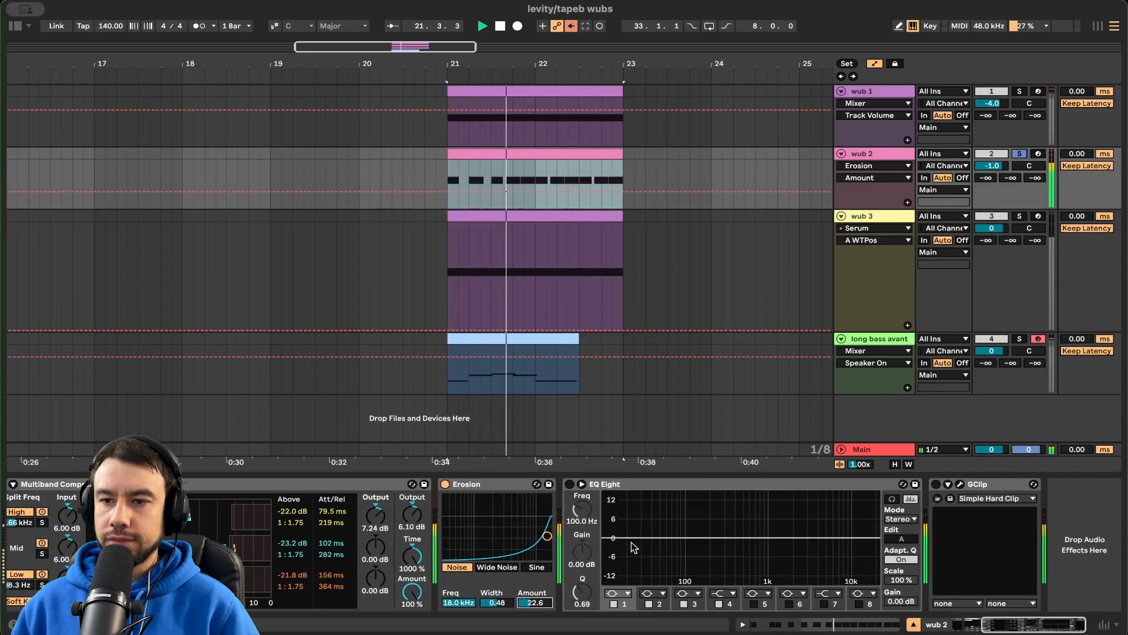
Turn EQ Eight and GClip back on, and examine GClip's clipping display during playback
left_click(569, 484)
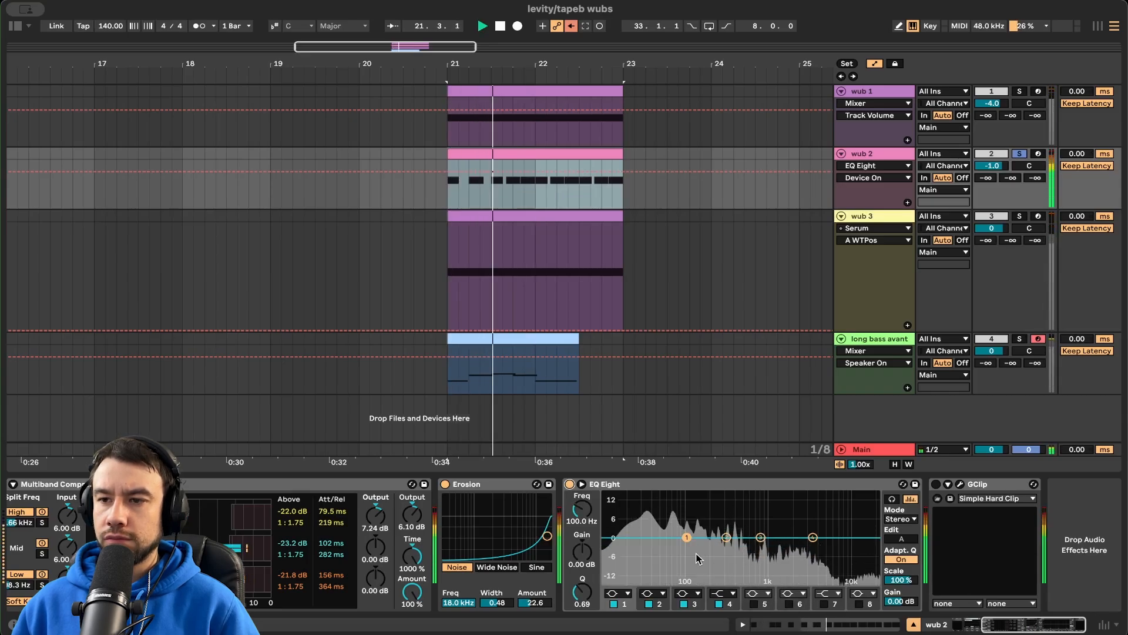
left_click(935, 483)
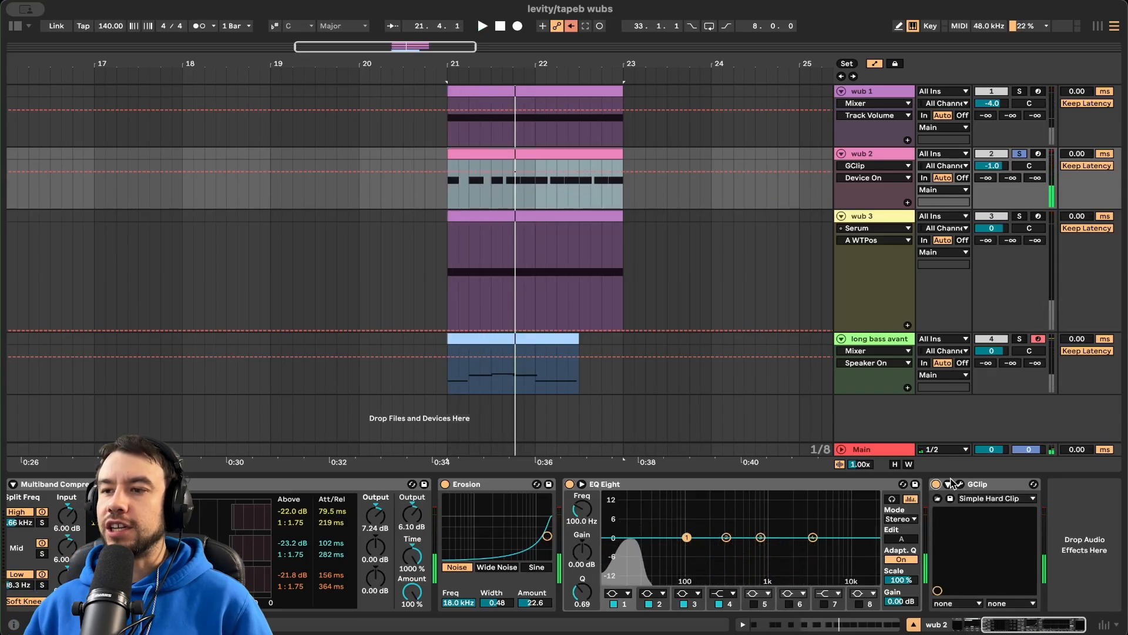
left_click(960, 483)
key("space")
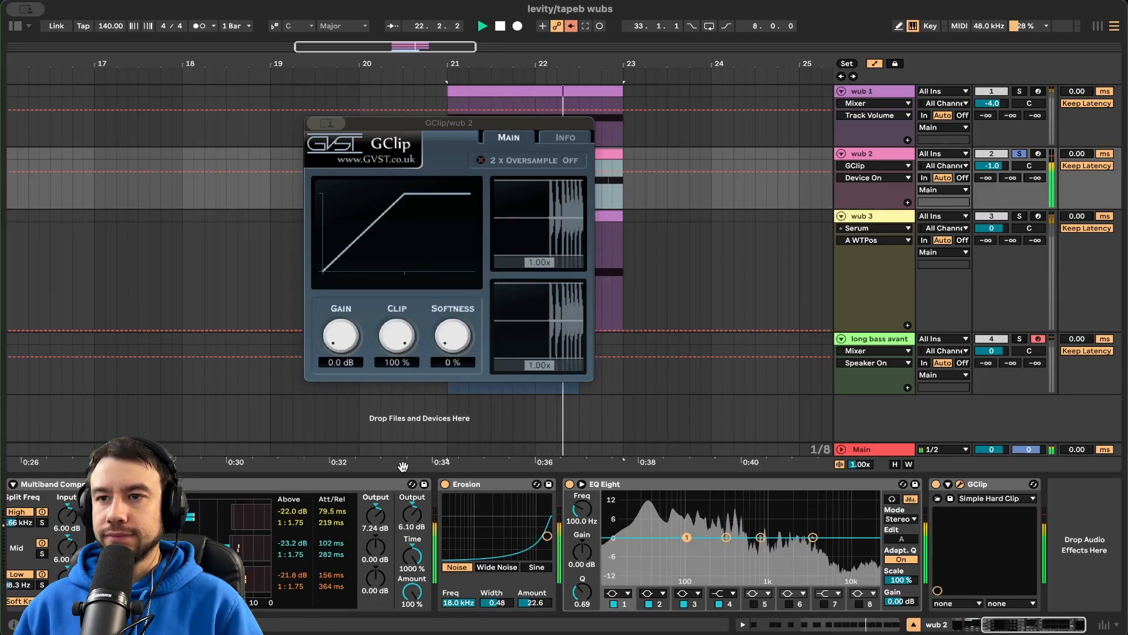
key("space")
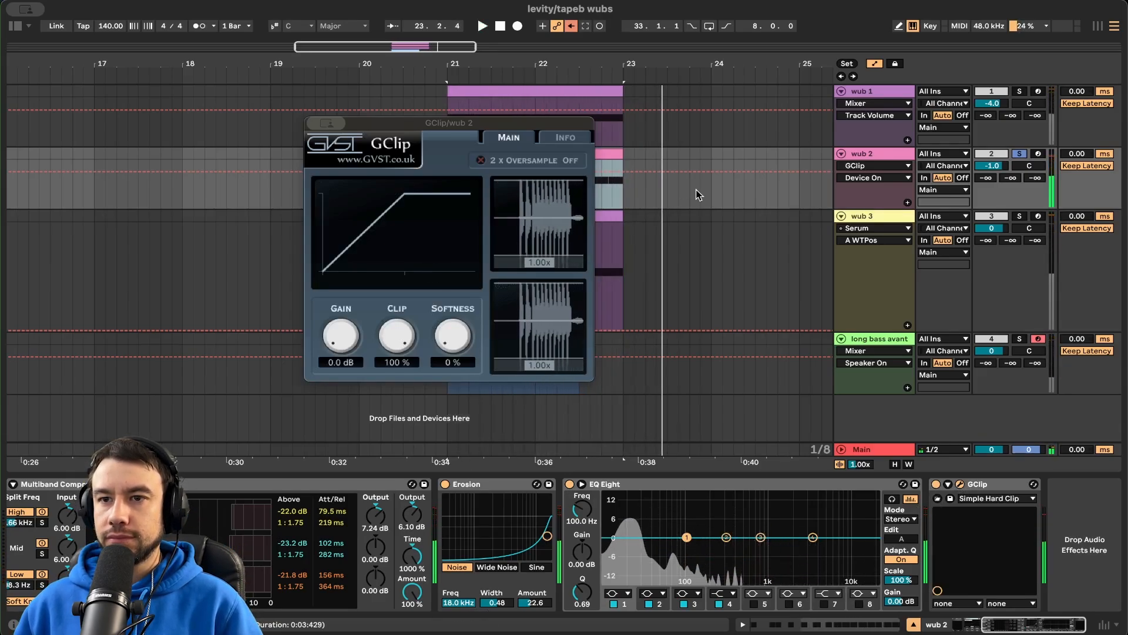
left_click(326, 124)
left_click(348, 152)
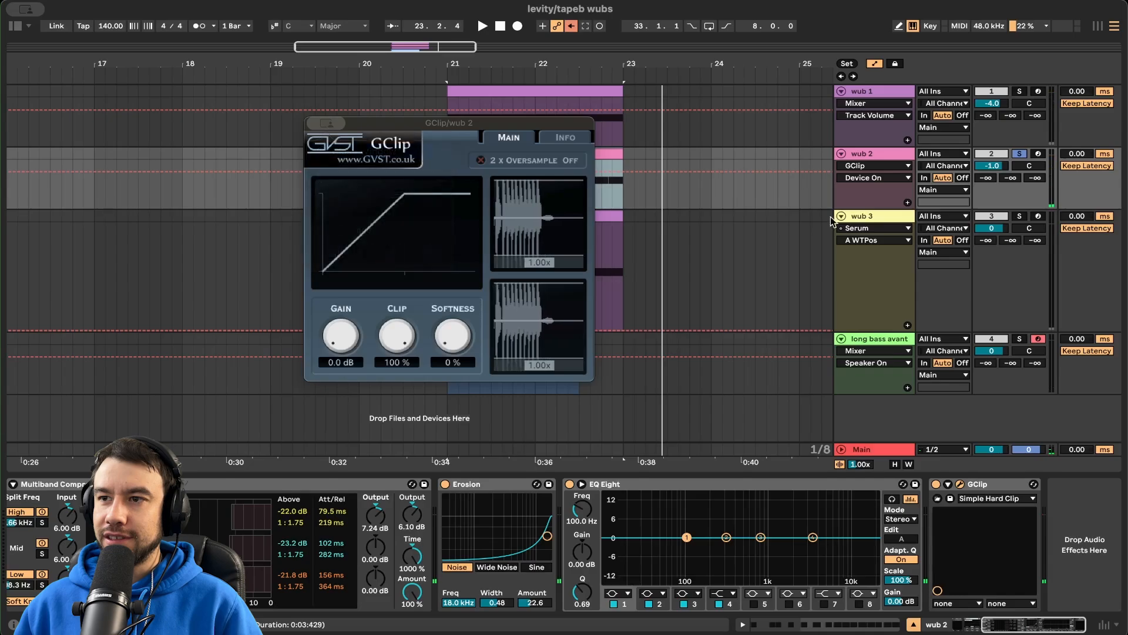
Select and solo the wub 3 track with its Serum patch in view, and play it
left_click(862, 216)
left_click_drag(433, 115, 406, 61)
key("space")
key("space")
left_click(1019, 216)
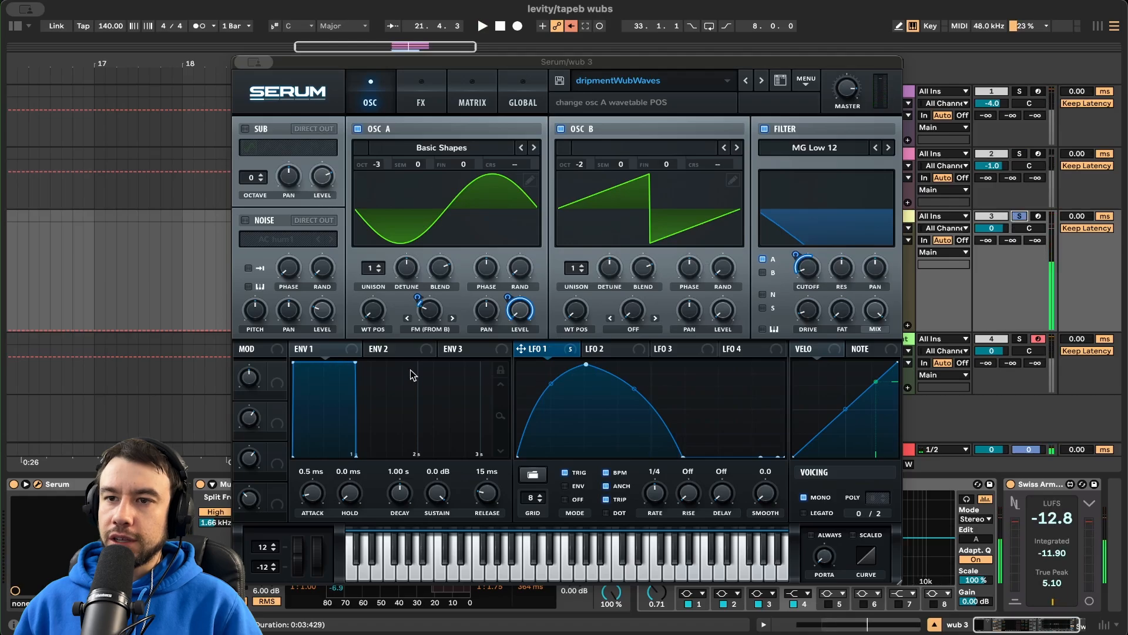
left_click(563, 357)
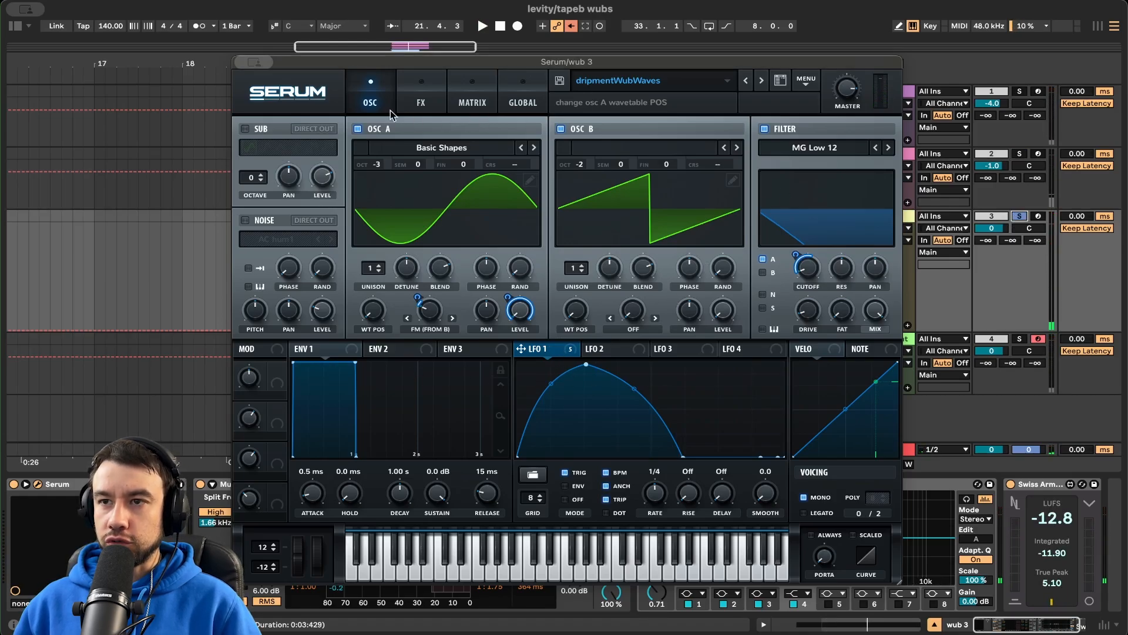
Turn off the compressor and distortion effects in the wub 3 patch and play the dry oscillators
left_click(432, 96)
left_click(250, 174)
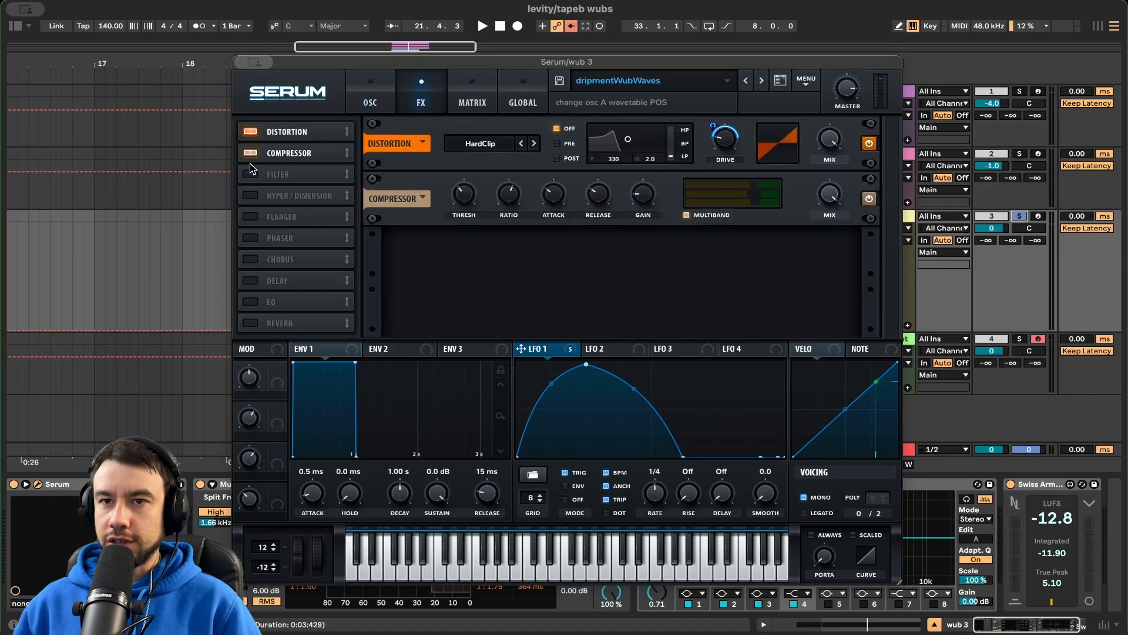
left_click(251, 153)
left_click(251, 132)
key("space")
left_click(370, 97)
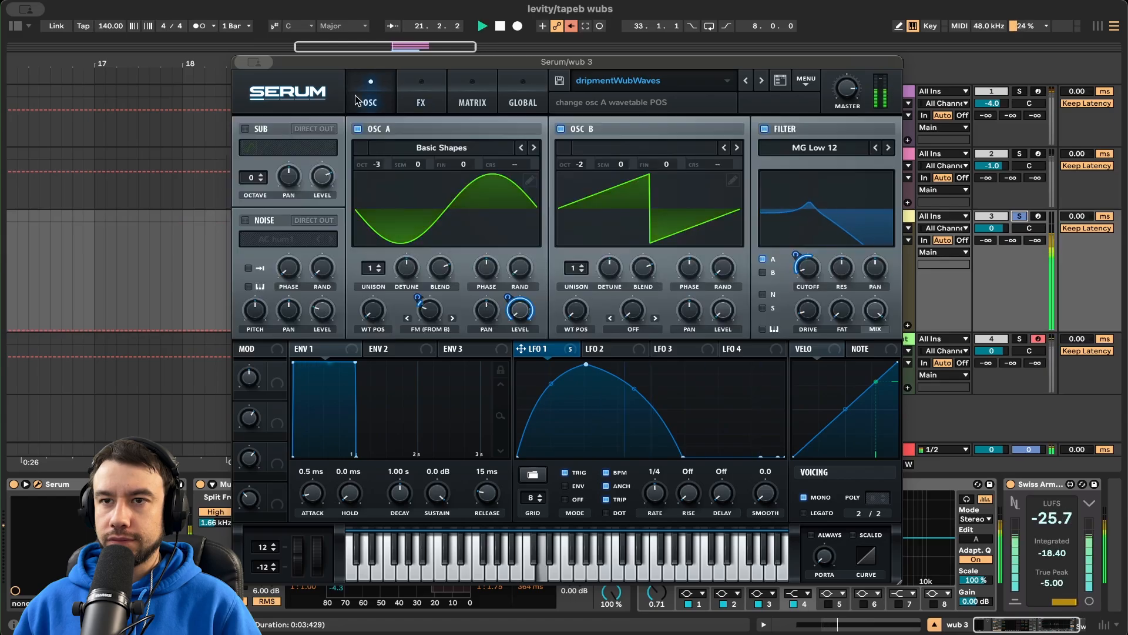
Move the Serum window clear of the wub 3 device chain and select Multiband Compression
left_click_drag(331, 64, 321, 585)
key("space")
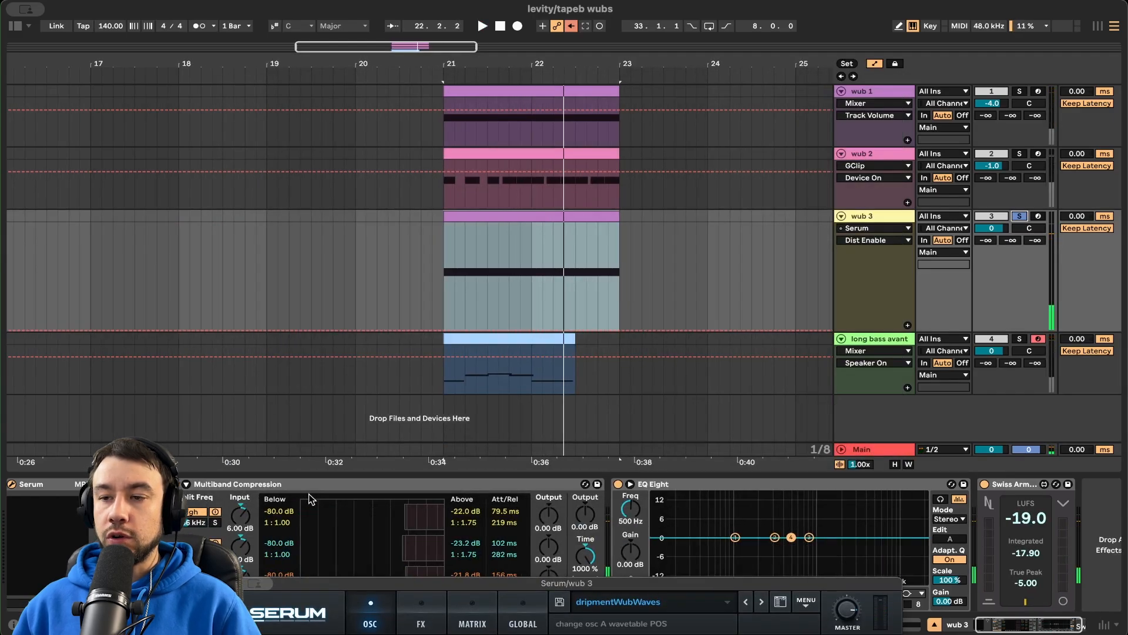
scroll(309, 494, "left", 2)
left_click(263, 486)
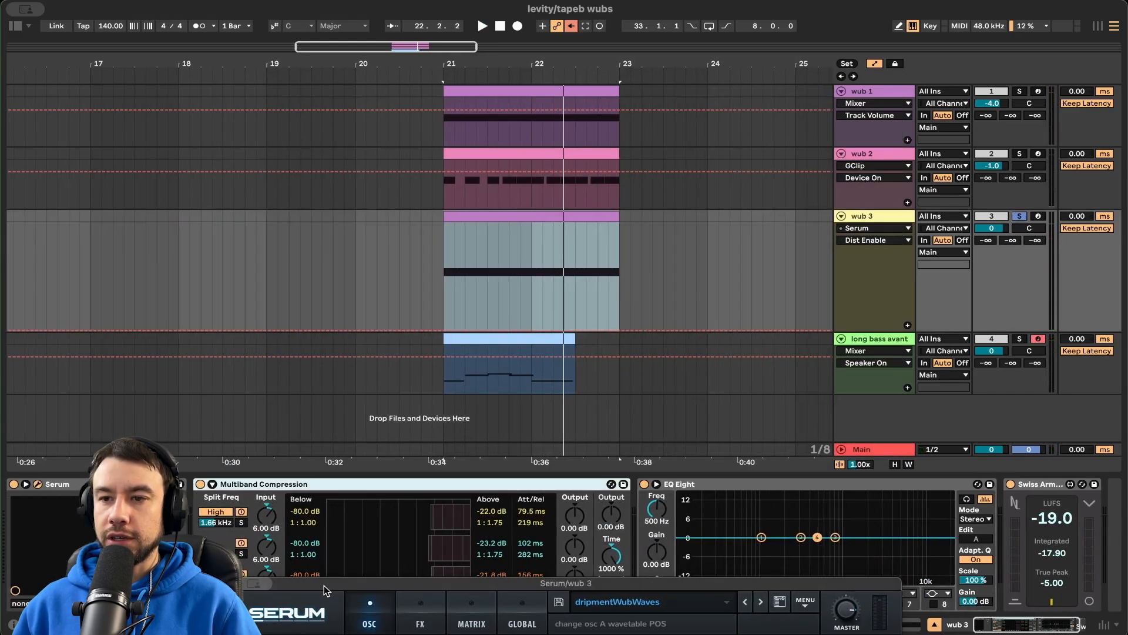
left_click_drag(323, 586, 324, 634)
left_click_drag(758, 634, 752, 93)
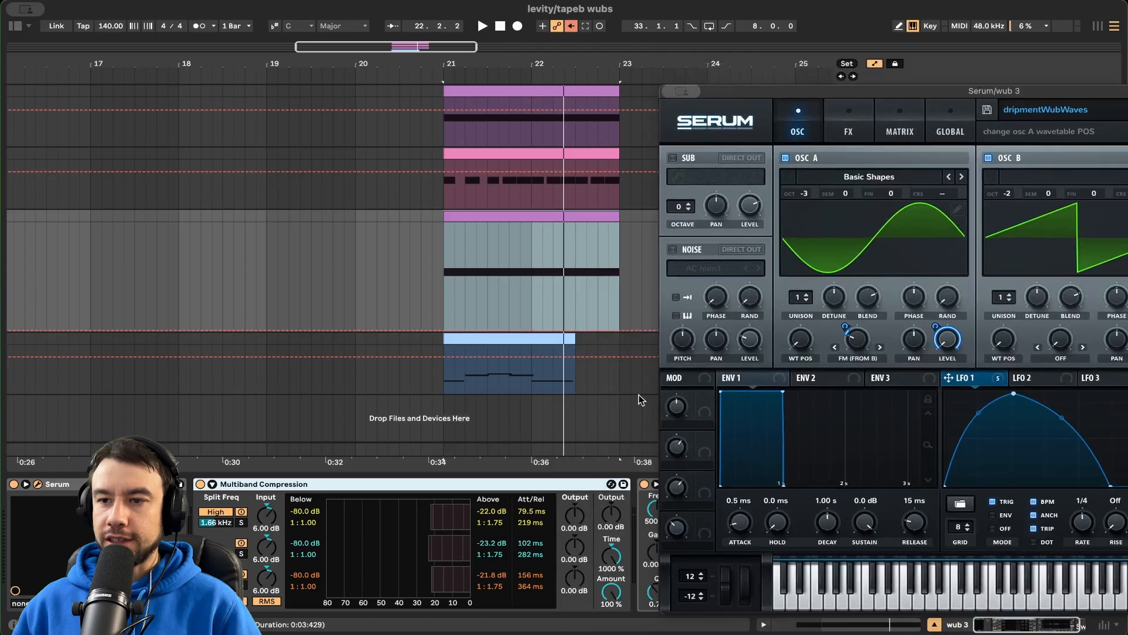
Set wub 3's Multiband Compression overall output to 3.81 dB while listening
key("space")
mouse_move(612, 515)
left_mouse_down()
mouse_move(611, 496)
mouse_move(610, 521)
left_mouse_up()
key("space")
key("space")
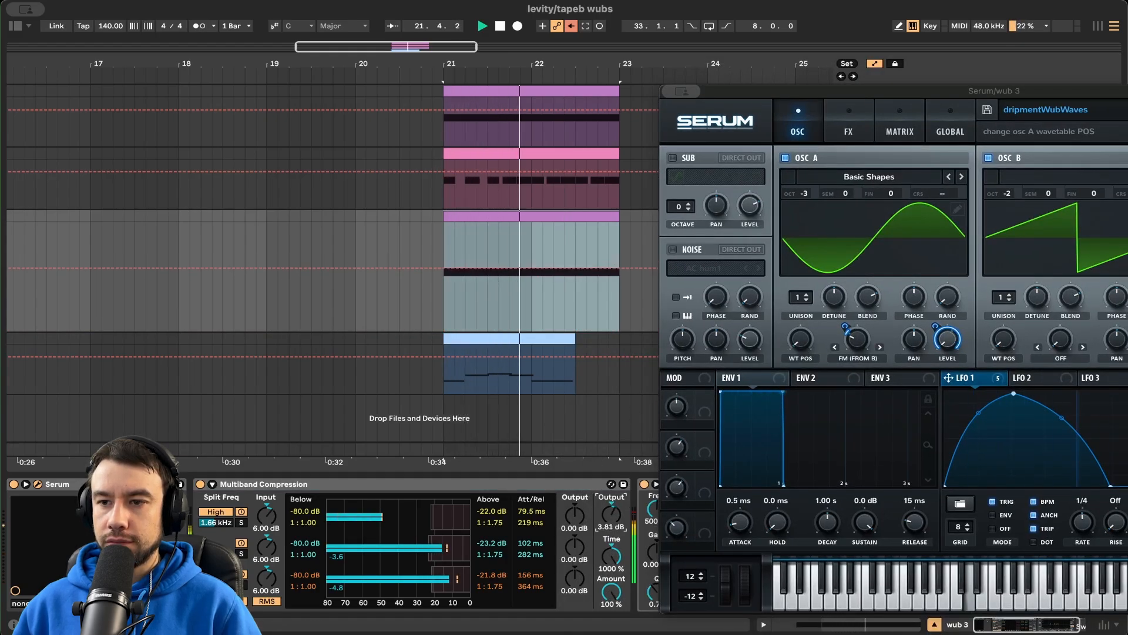
Turn off oscillator B in the wub 3 patch, open the wub 3 clip's notes, and play oscillator A alone
key("space")
key("space")
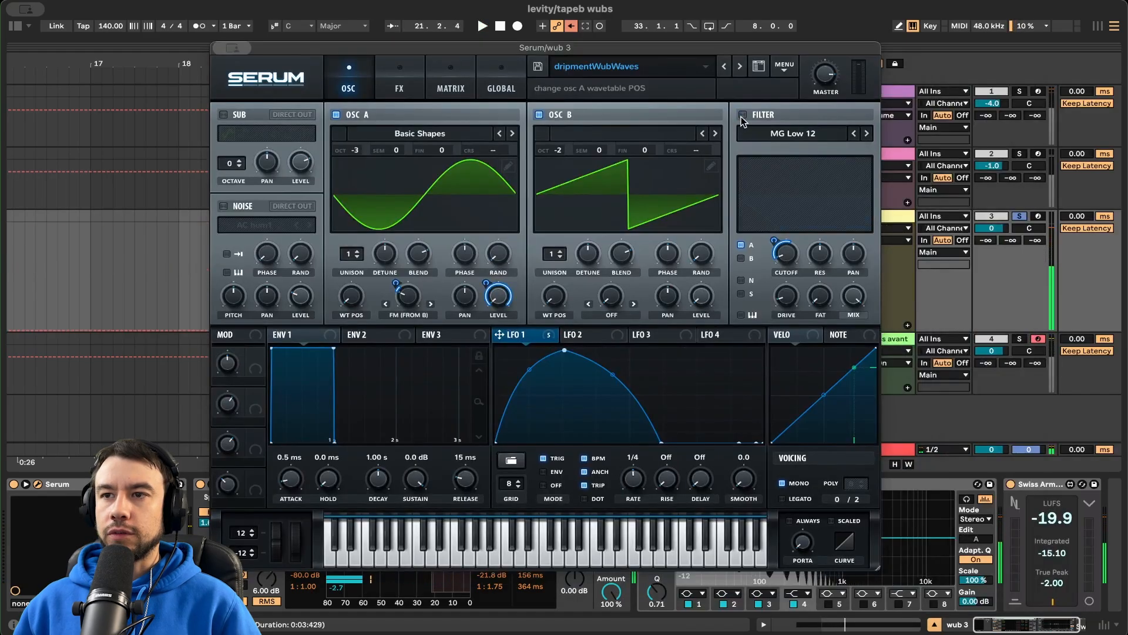
left_click(539, 115)
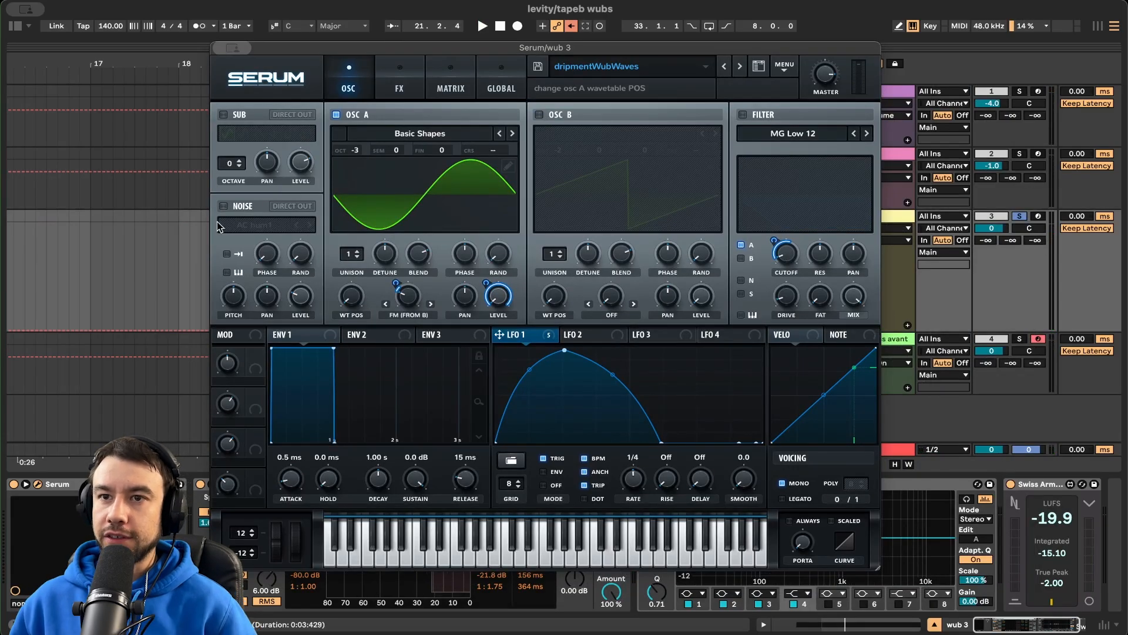
left_click_drag(380, 44, 427, 58)
double_click(475, 224)
key("space")
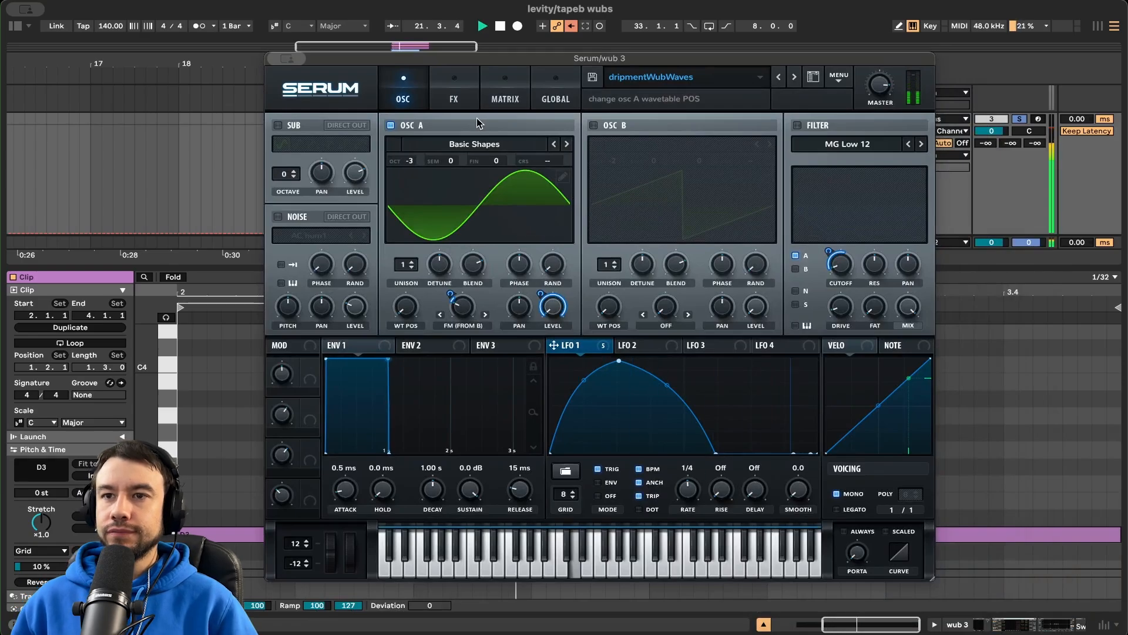
key("space")
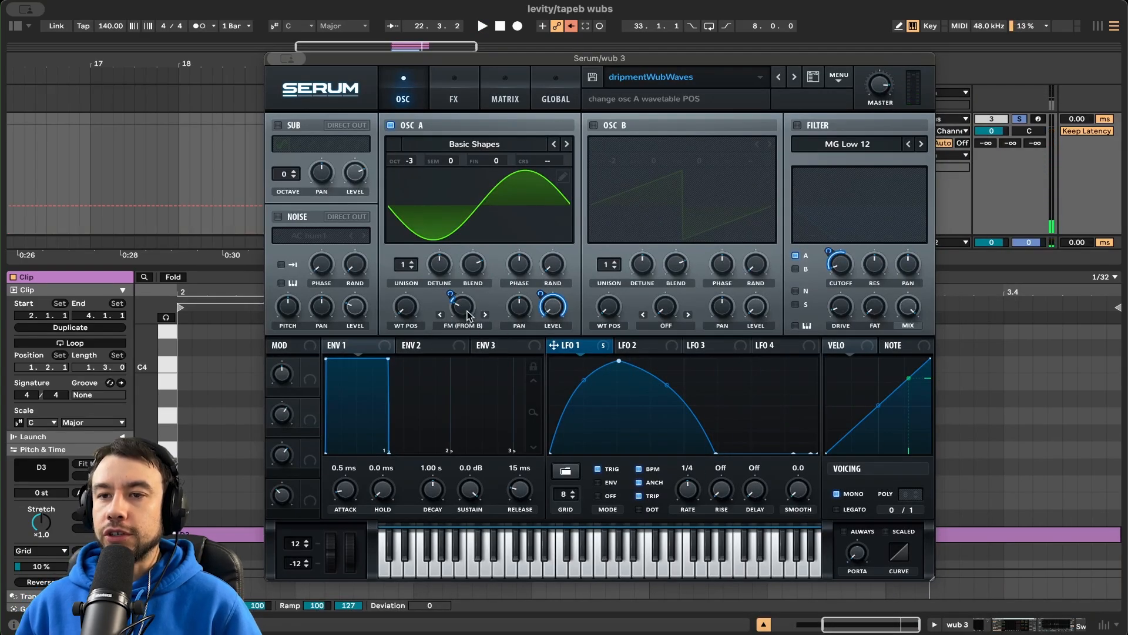
Check the LFO 1 modulation amount on oscillator A's FM (From B) warp and play the patch
mouse_move(469, 316)
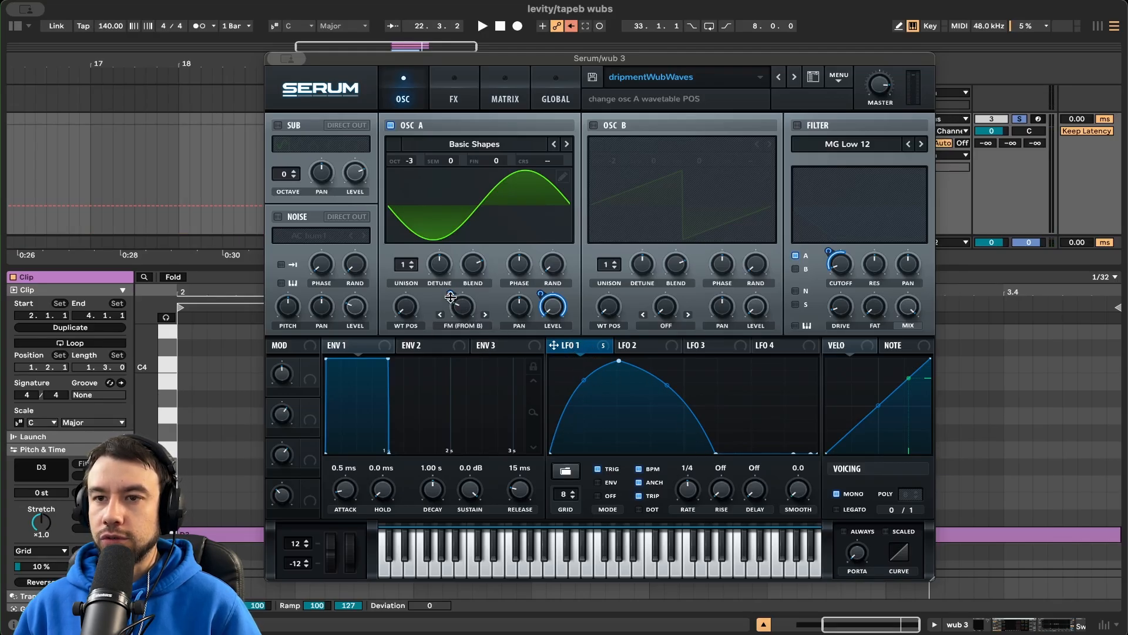
mouse_move(451, 297)
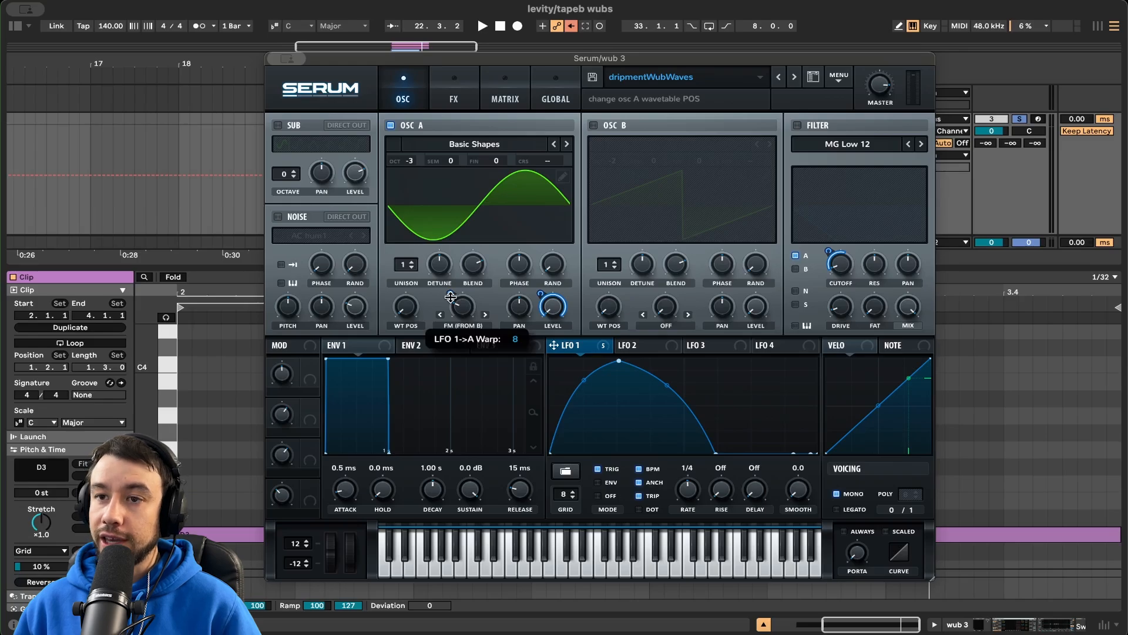
key("space")
key("space")
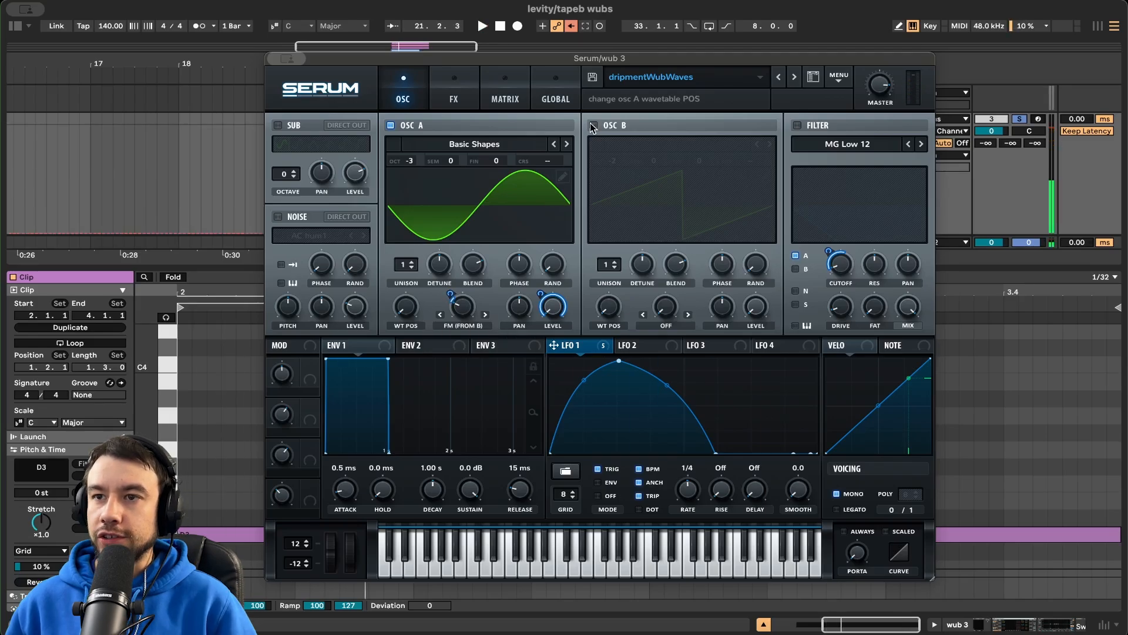
Turn oscillator B back on and play the patch to hear it modulating oscillator A through FM
left_click(594, 125)
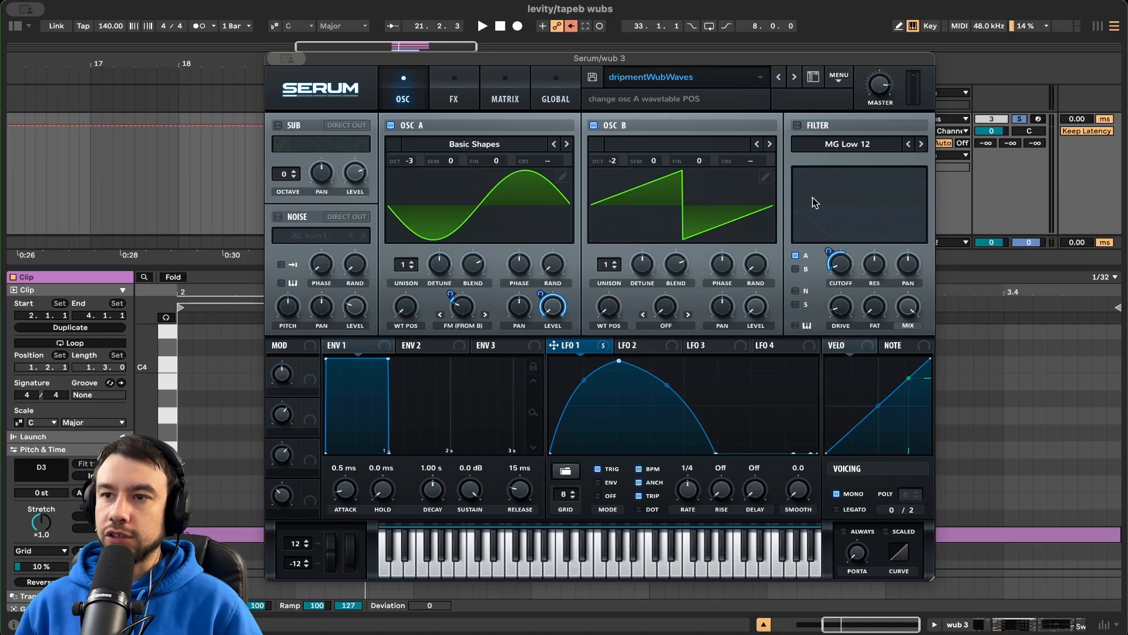
key("space")
key("space")
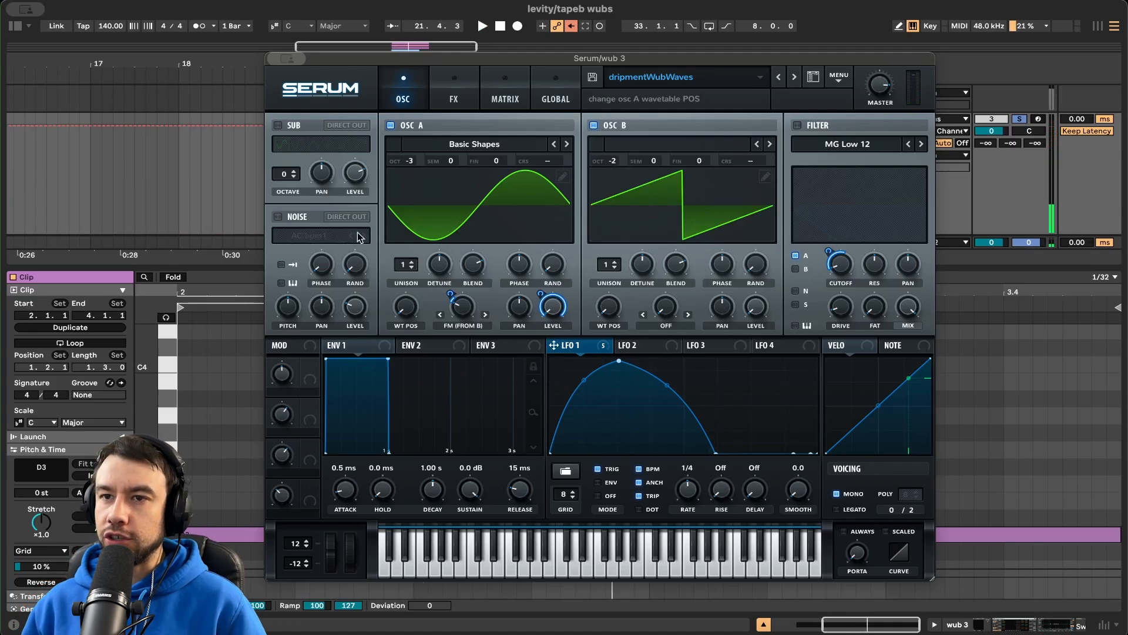
key("space")
key("space")
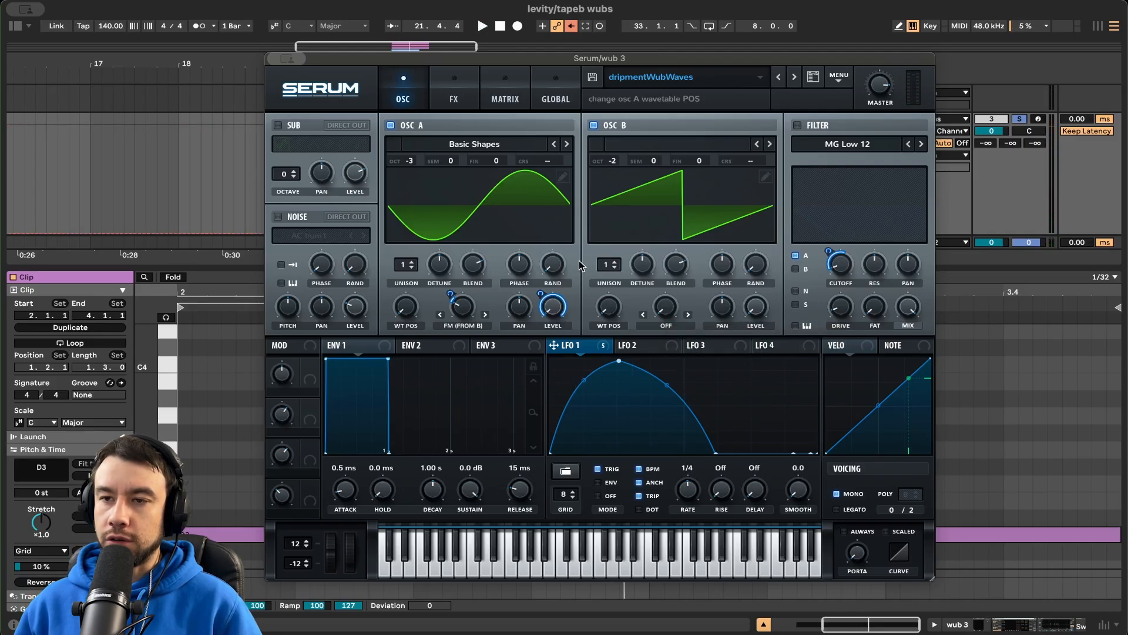
key("space")
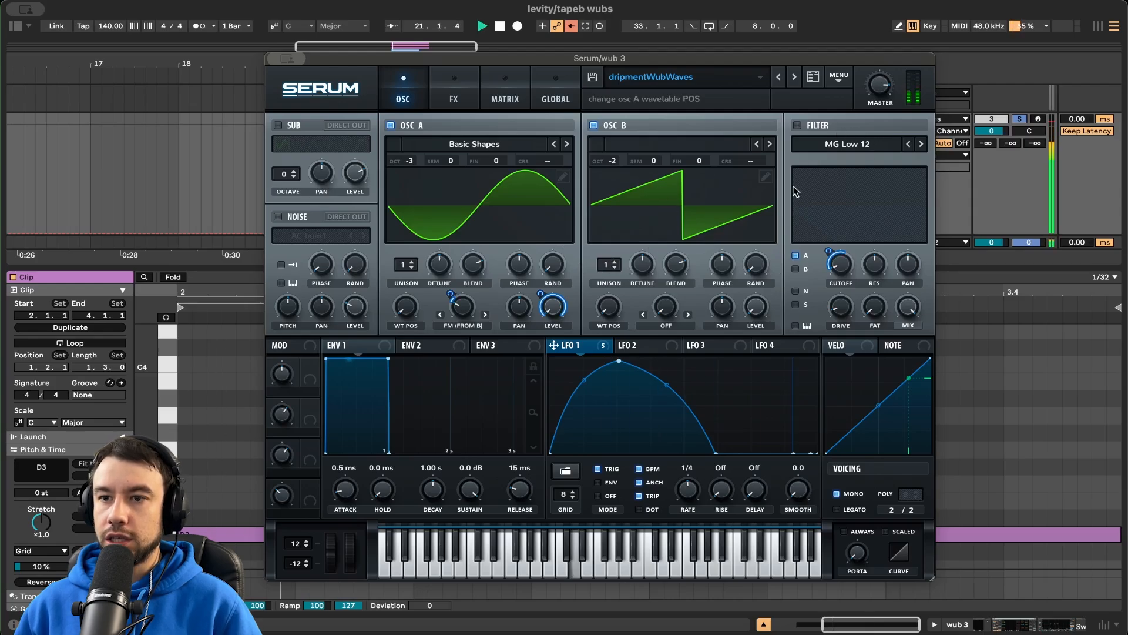
key("space")
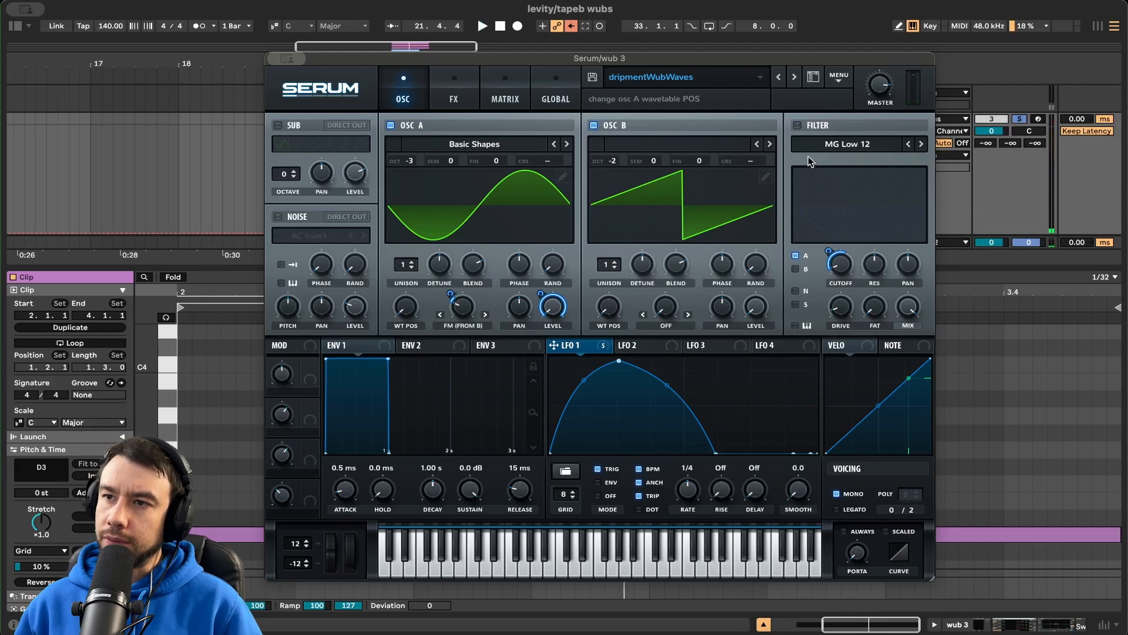
Turn on the MG Low 12 filter and play the patch while checking LFO 1's modulation of the cutoff
left_click(798, 125)
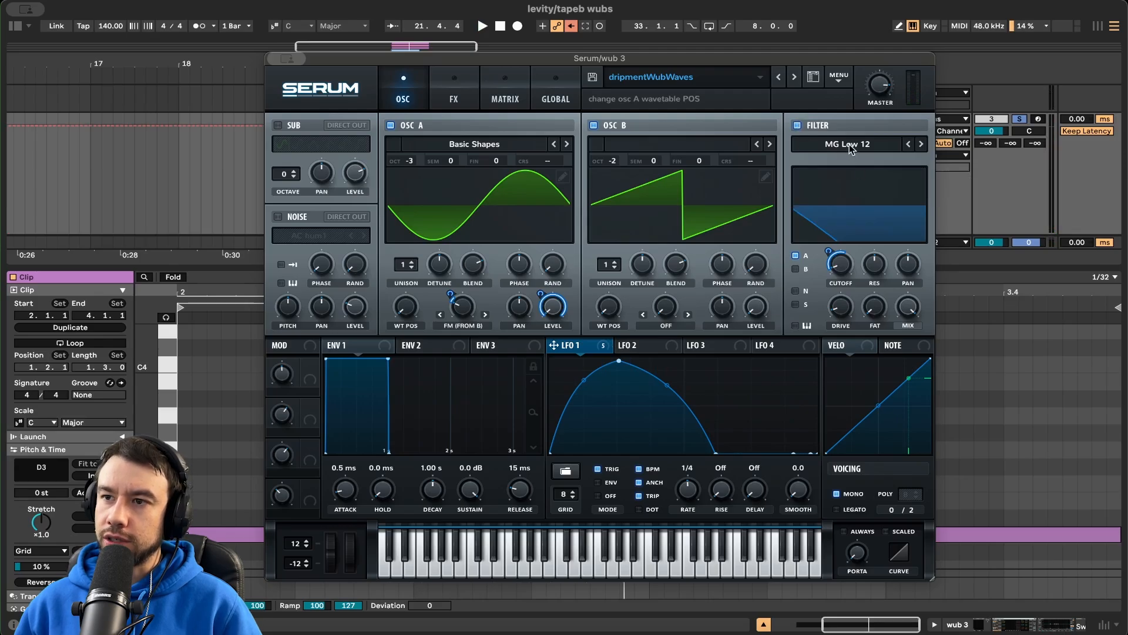
left_click(847, 266)
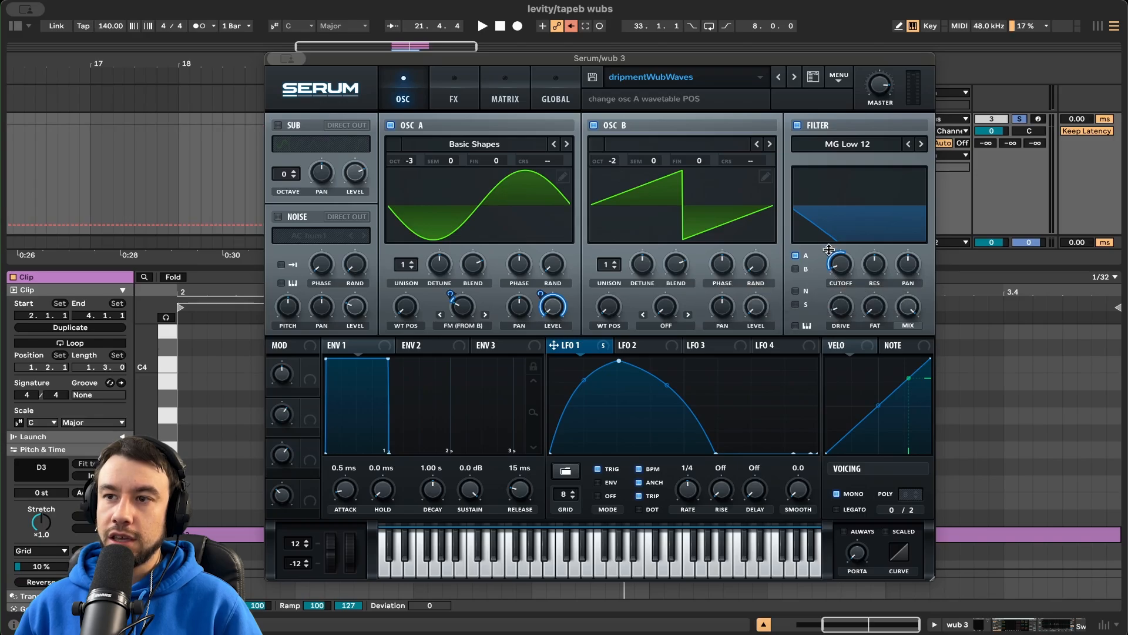
left_click(851, 264)
left_click(831, 248)
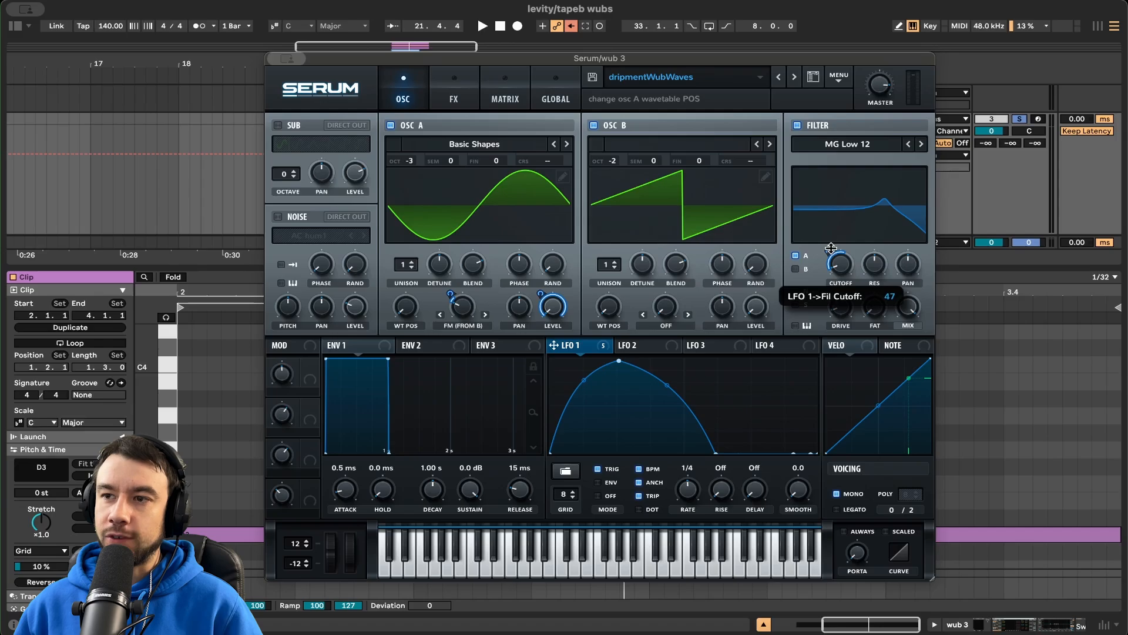
key("space")
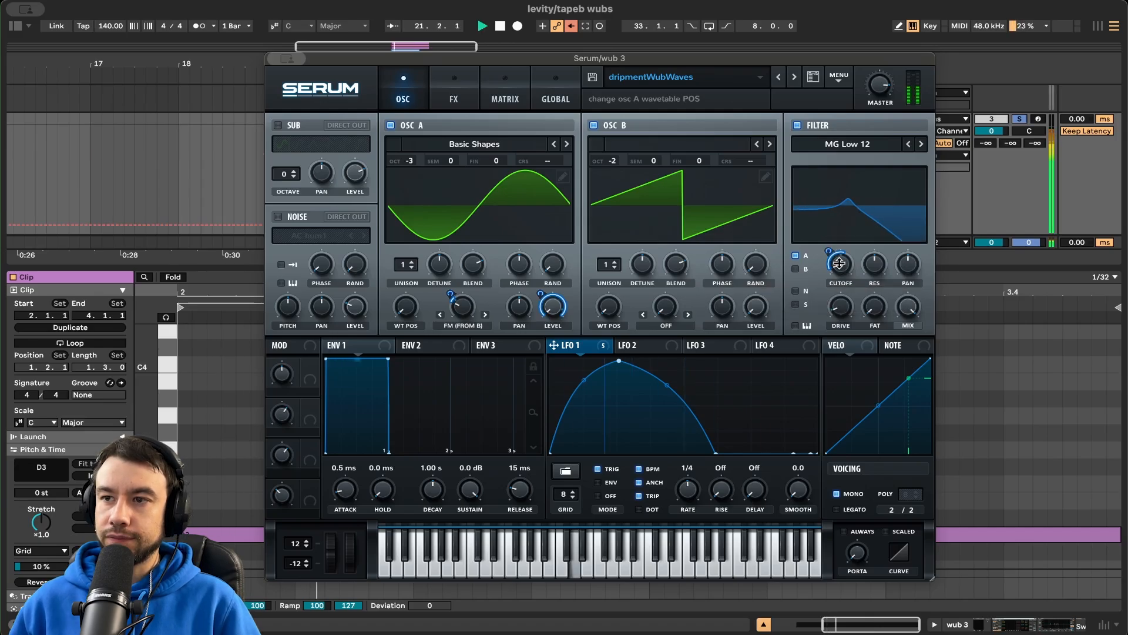
key("space")
key("space")
mouse_move(832, 249)
left_mouse_down()
mouse_move(835, 235)
mouse_move(839, 259)
left_mouse_up()
key("space")
key("space")
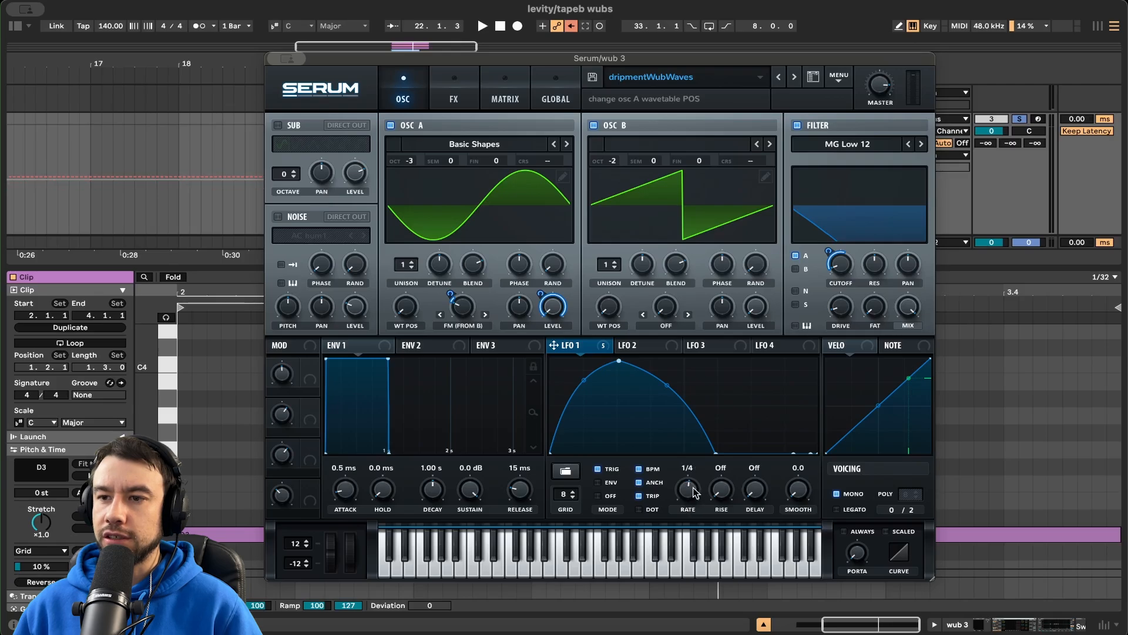
Try LFO 1 rates of 1/8 triplet and 1/4 during playback, and set the rate to 1/2
key("space")
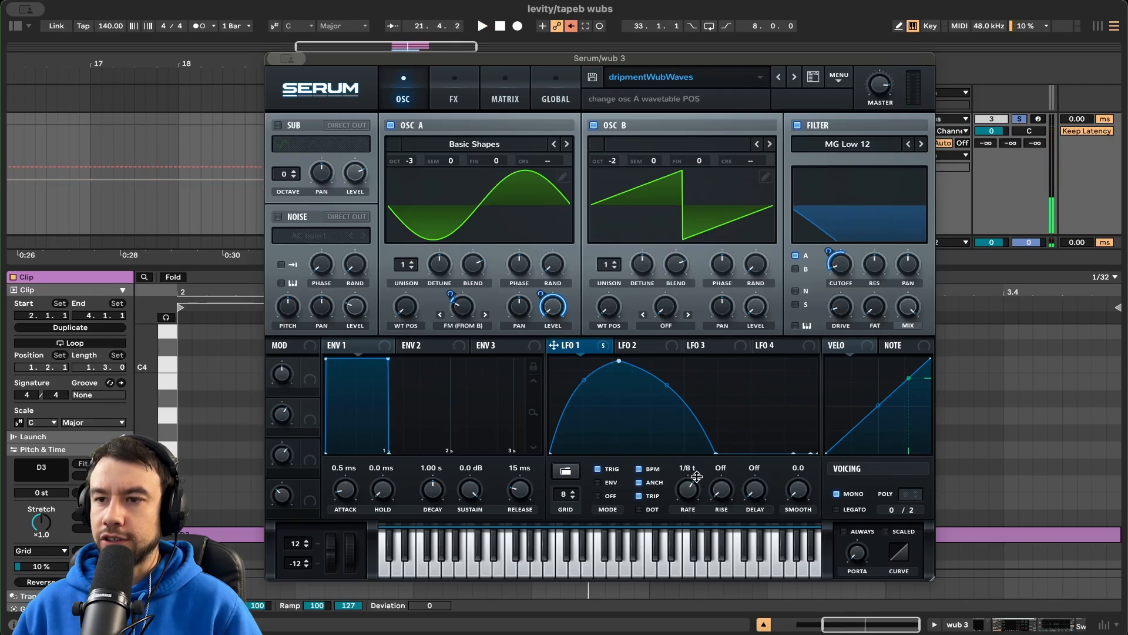
left_click_drag(696, 476, 688, 510)
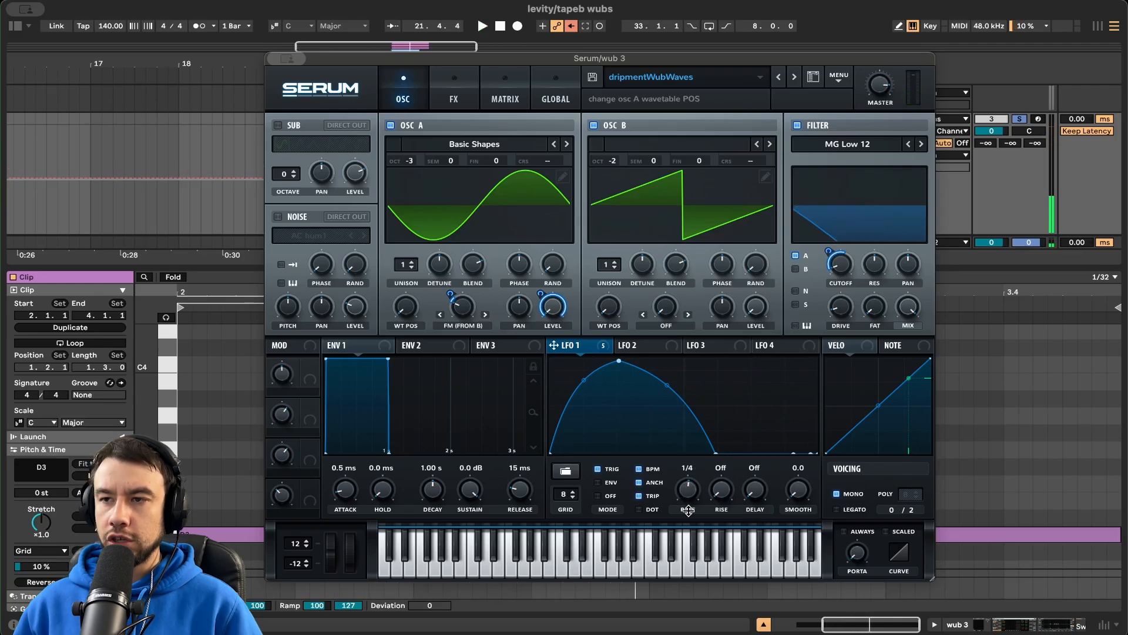
key("space")
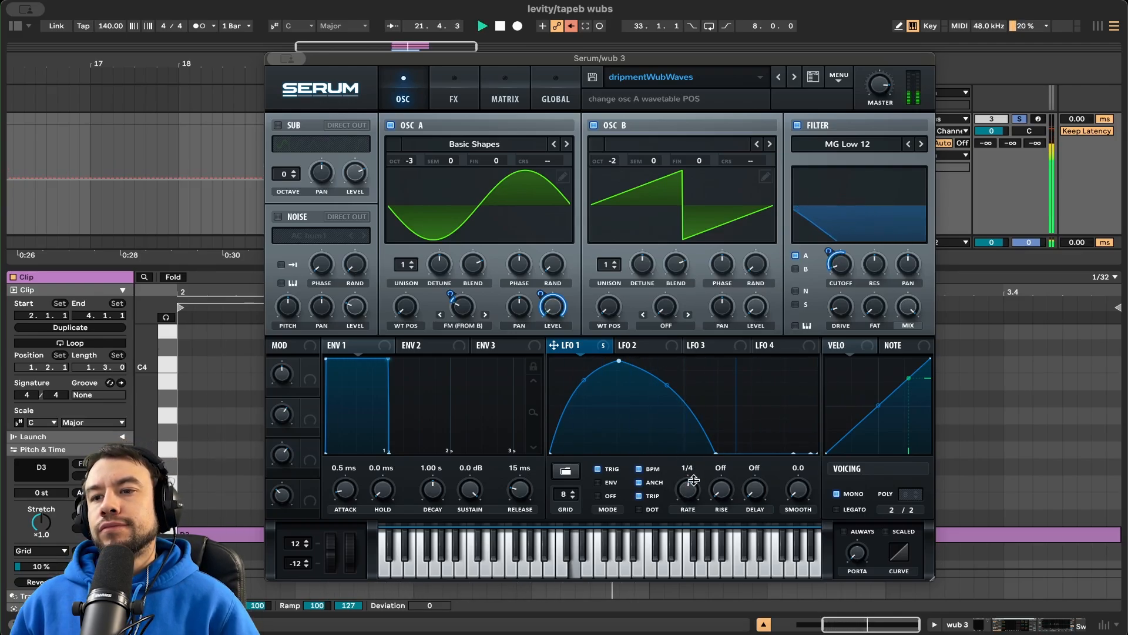
key("space")
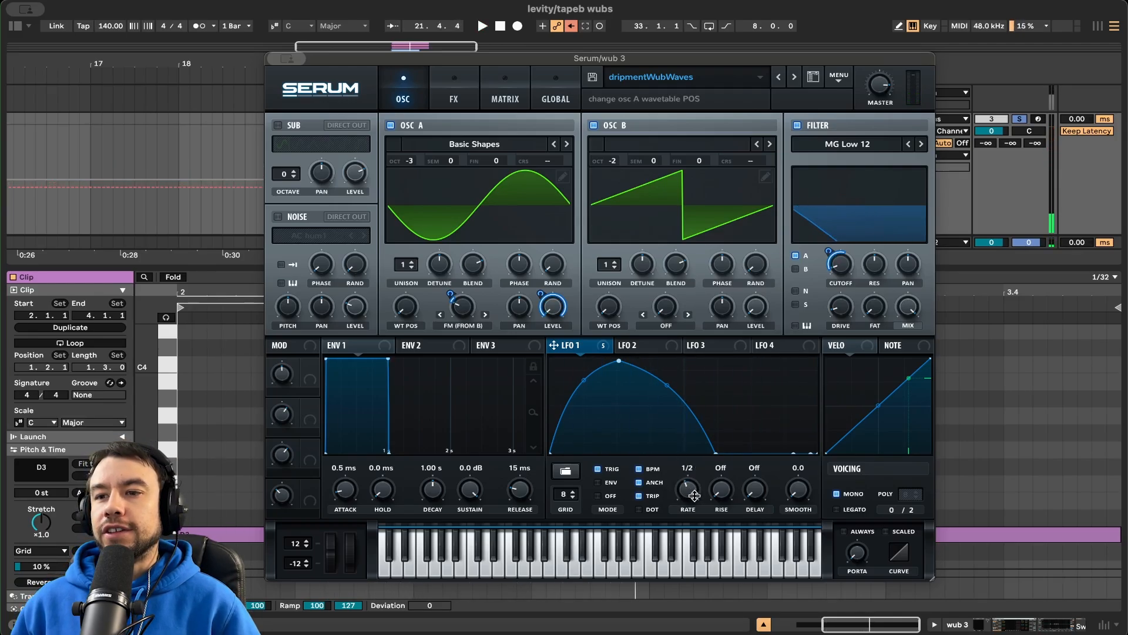
Raise oscillator A's wavetable position to 3 during playback and return it to the sine shape
key("space")
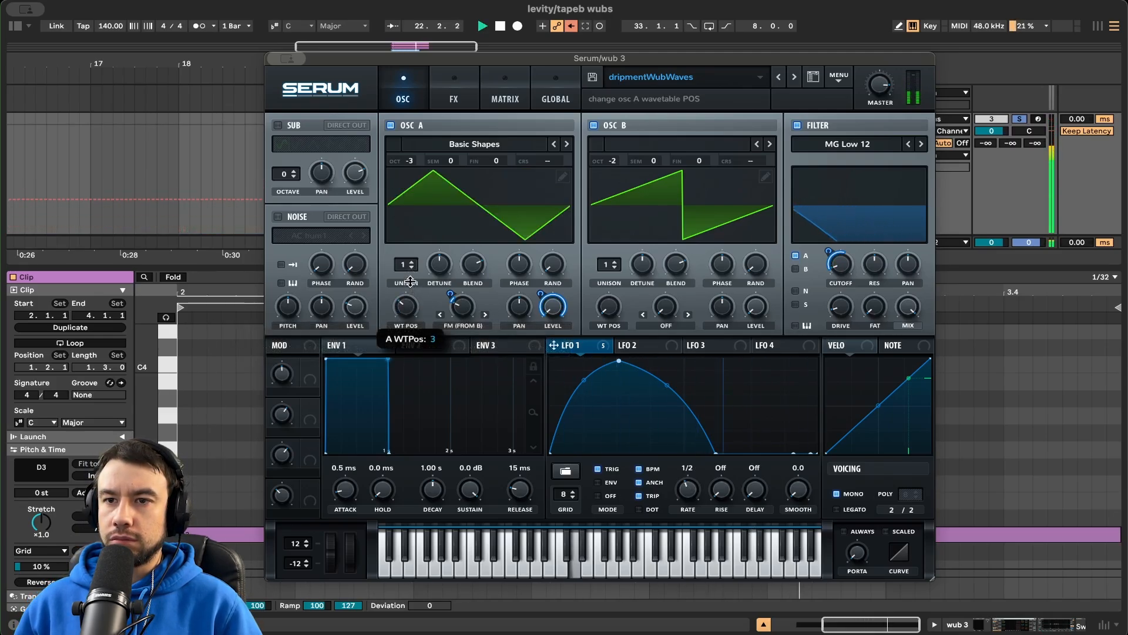
left_click_drag(410, 264, 391, 490)
key("space")
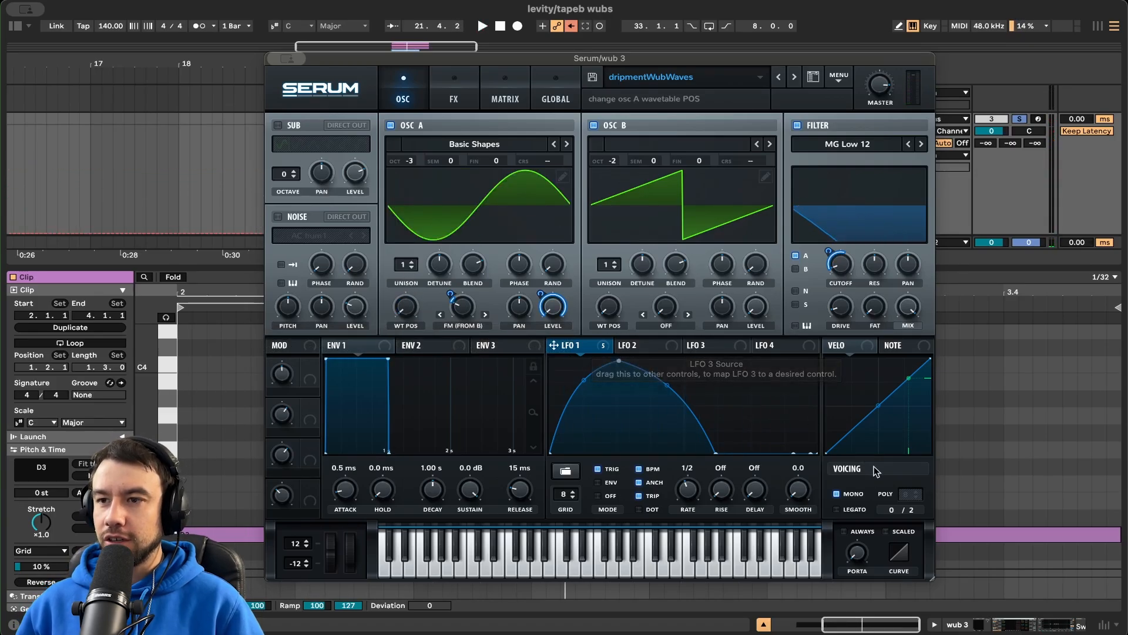
Turn on the HardClip distortion effect, check its drive modulation, and compare the sound with the effect bypassed and active
left_click(456, 98)
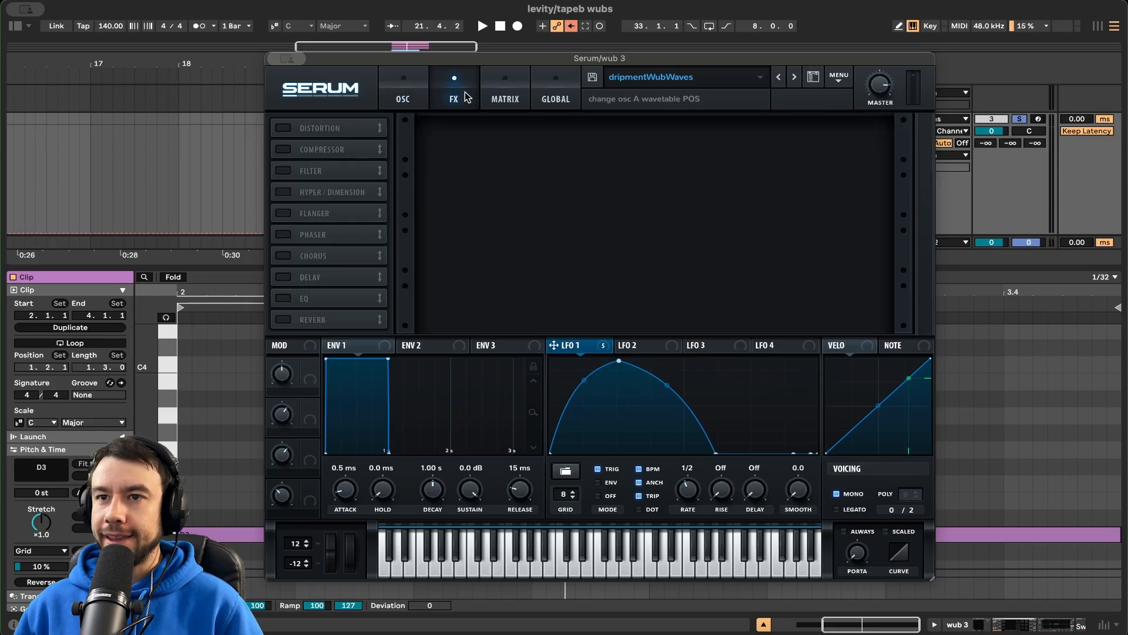
left_click(284, 128)
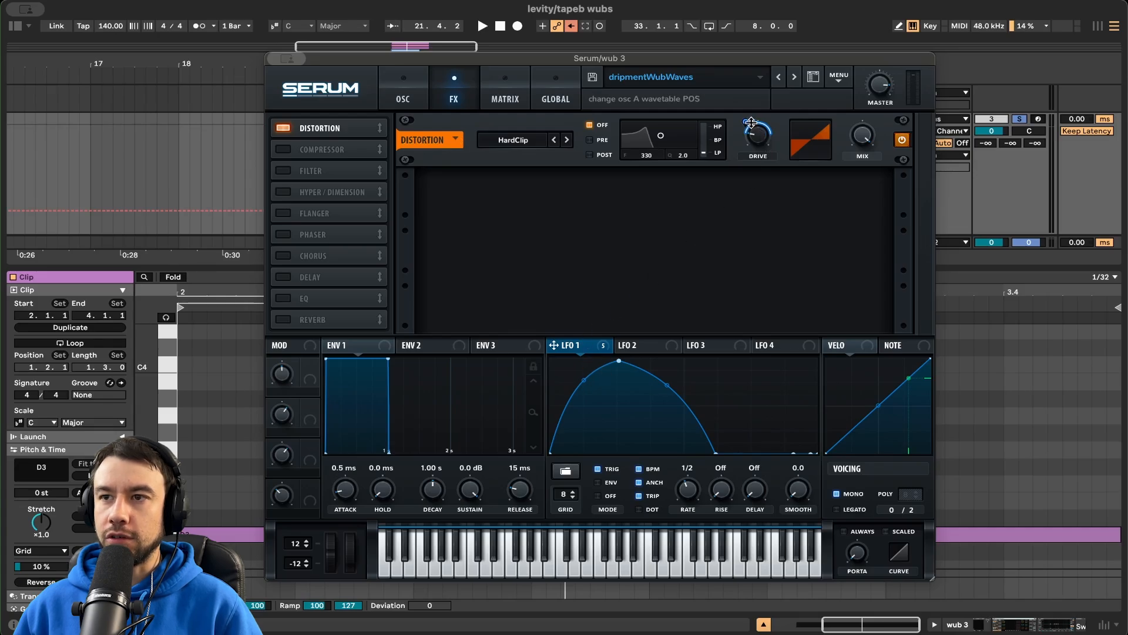
left_click(751, 123)
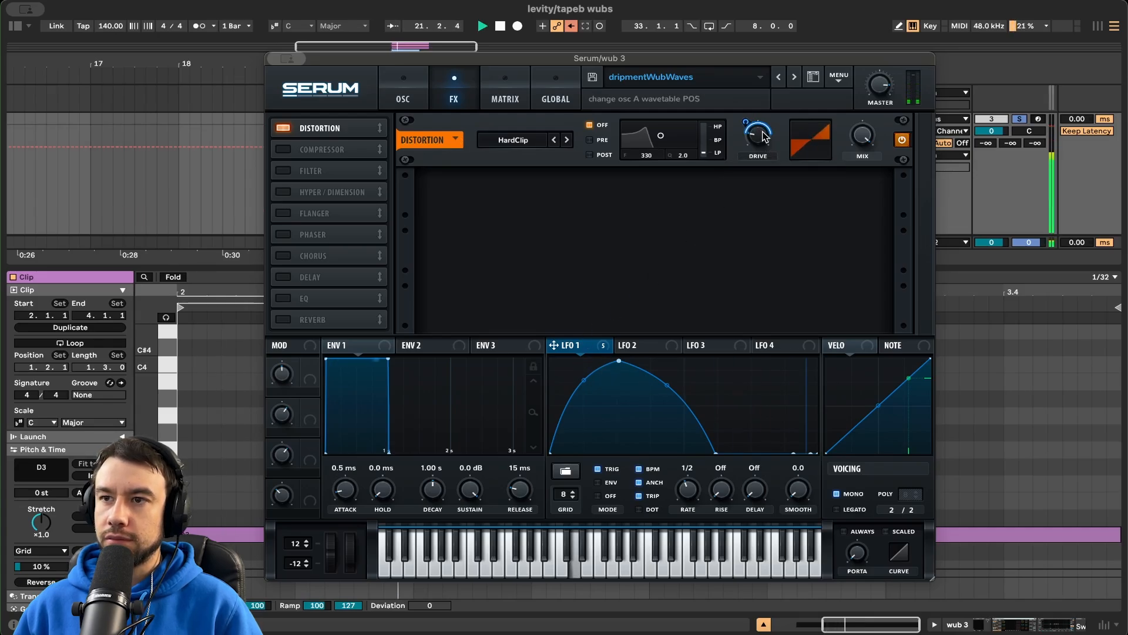
left_click(902, 141)
key("space")
left_click(903, 141)
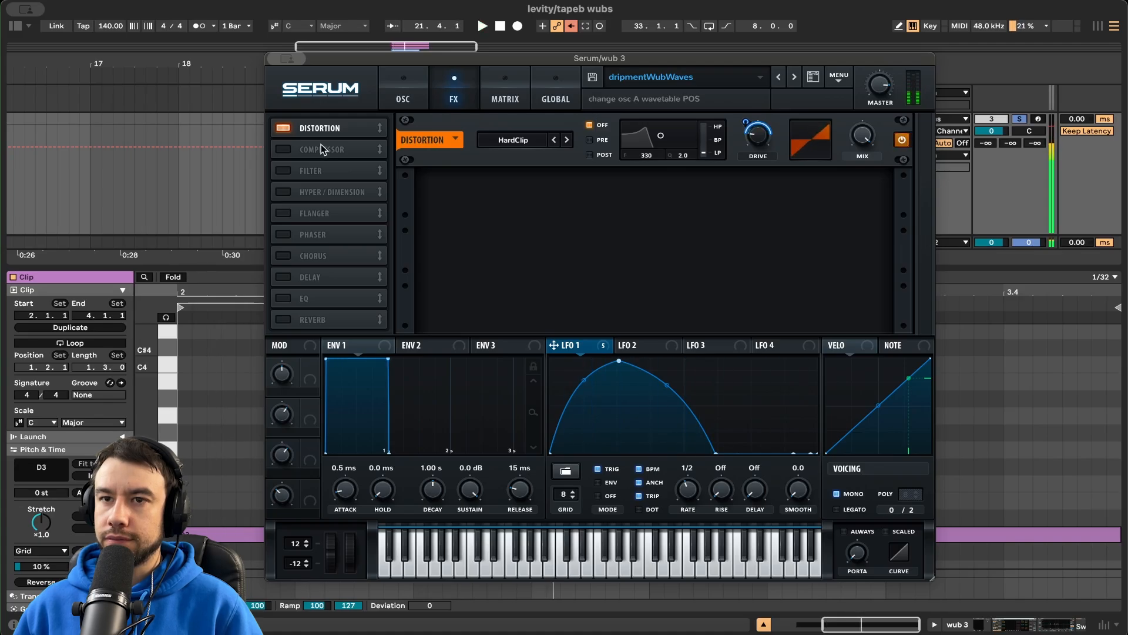
key("space")
Turn on the multiband compressor effect after the distortion and play the patch
left_click(284, 149)
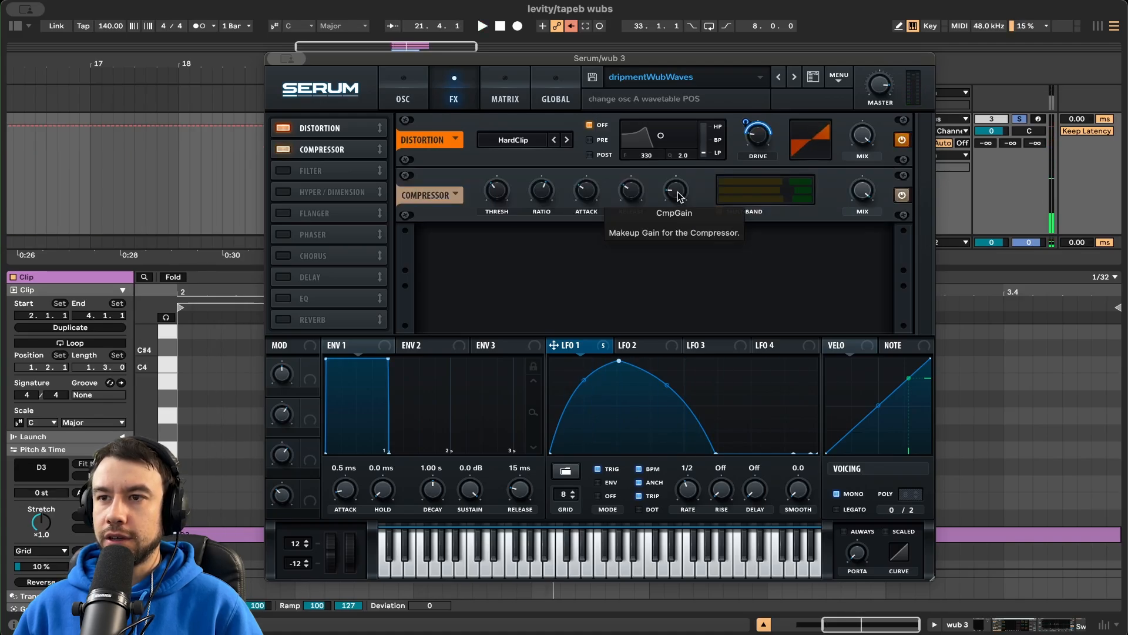
key("space")
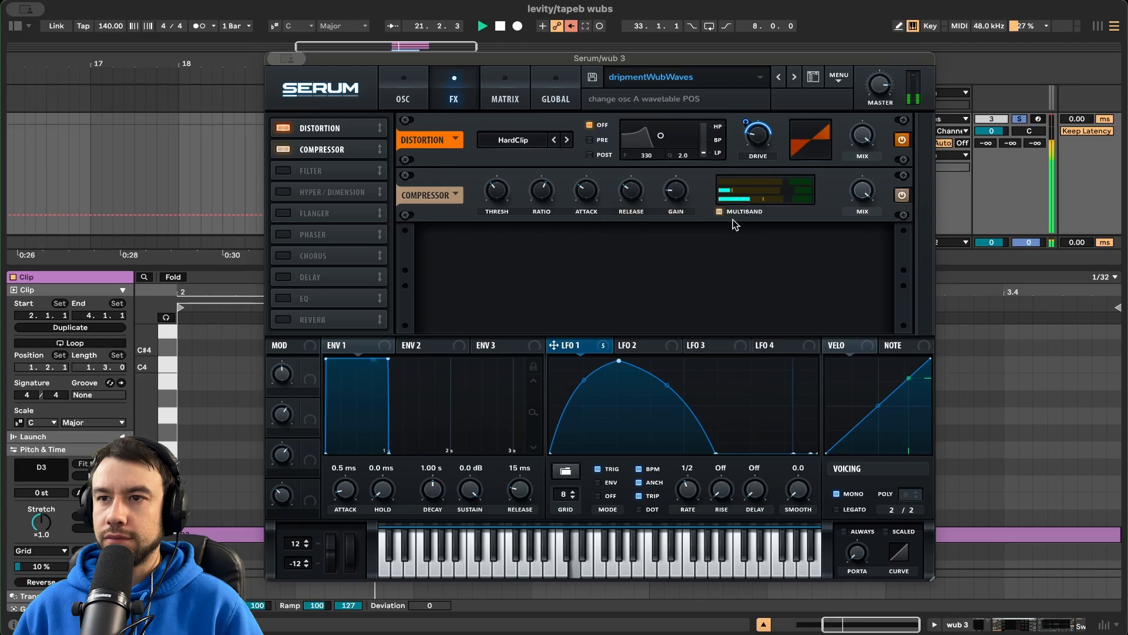
key("space")
Turn on the MG Low 6 filter effect and play the patch while reviewing the oscillator and effects pages
left_click(285, 170)
key("space")
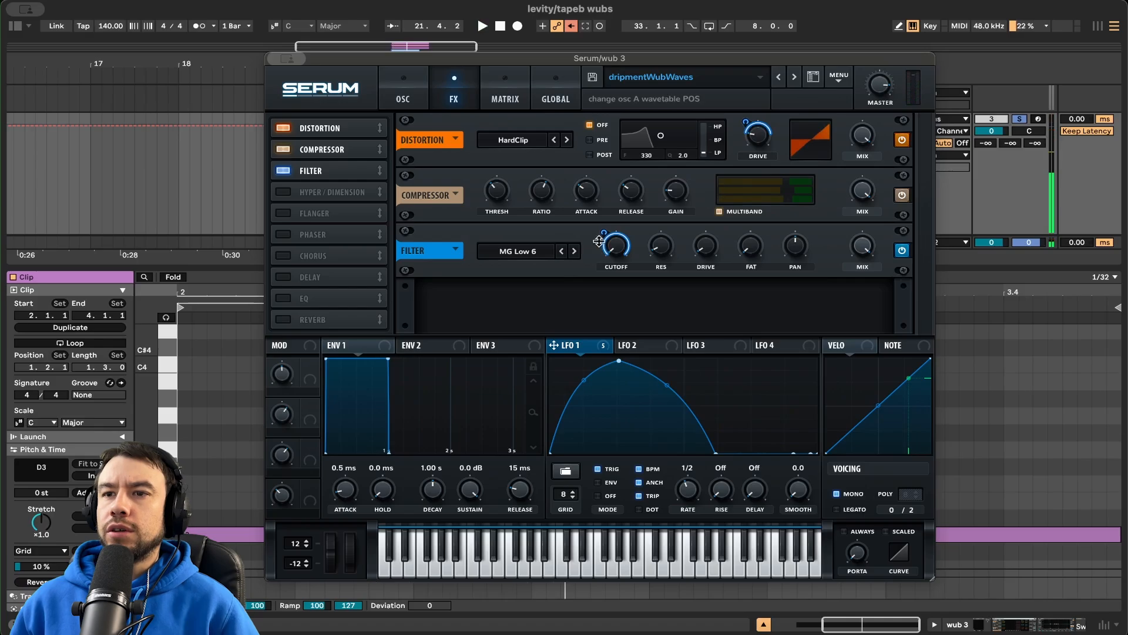
key("space")
left_click(427, 102)
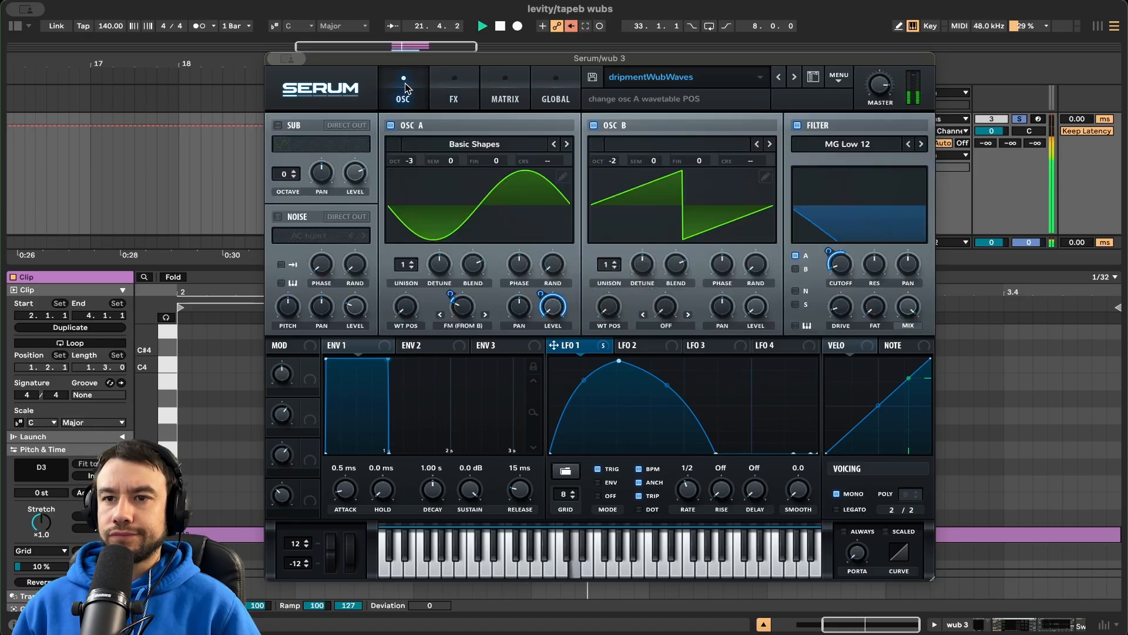
left_click(448, 85)
key("space")
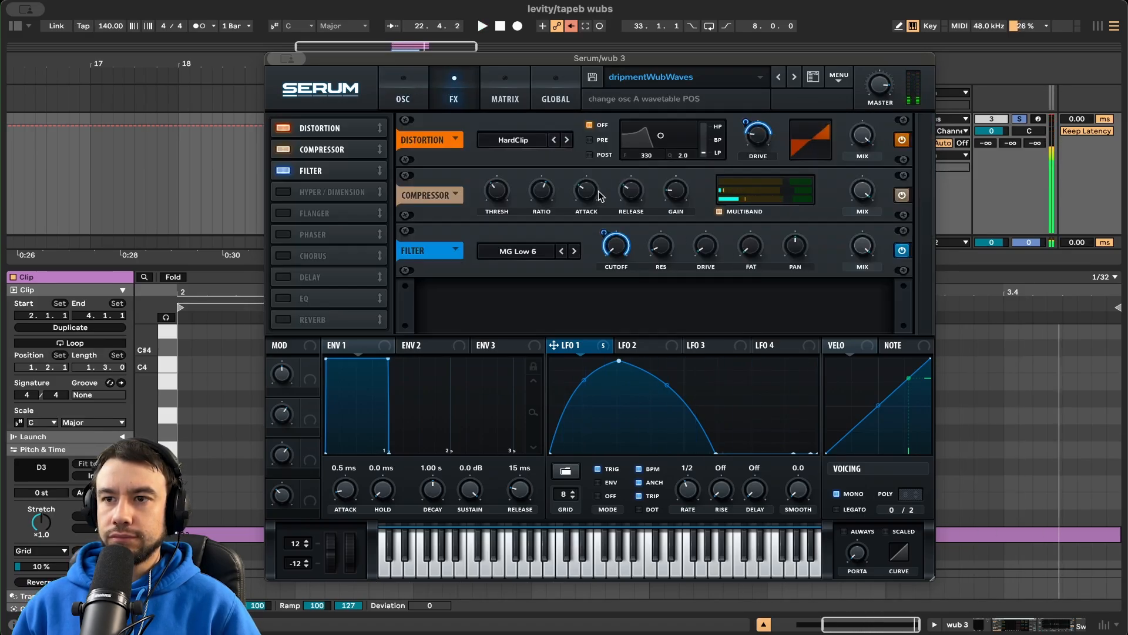
Compare the compressor with multiband mode off and on during playback, leaving multiband enabled
left_click(720, 212)
key("space")
left_click(720, 213)
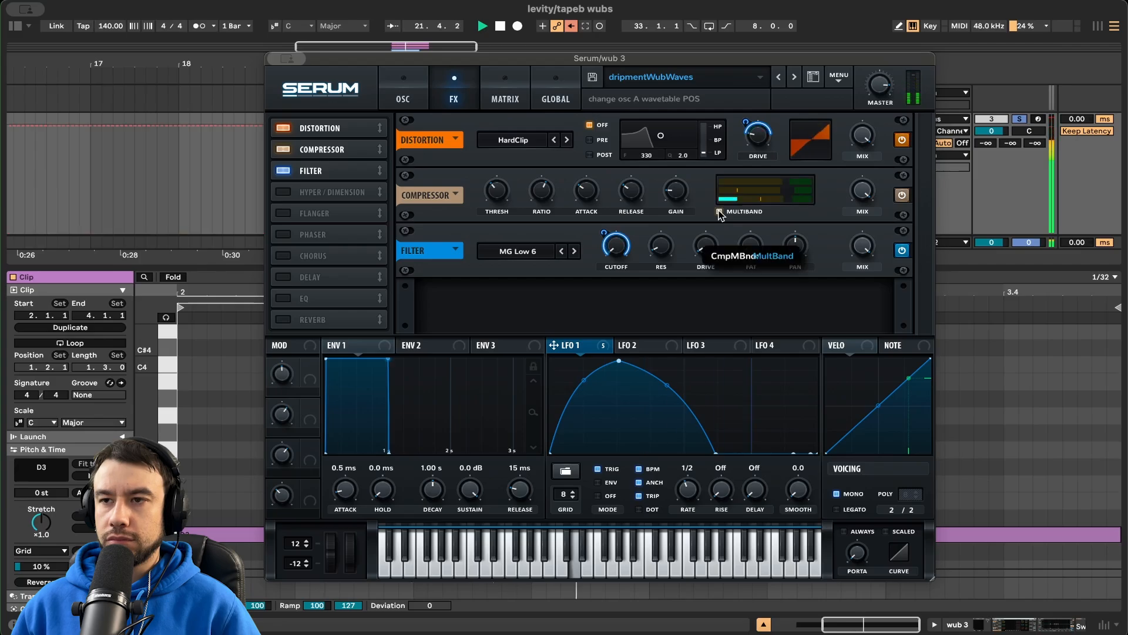
left_click(719, 212)
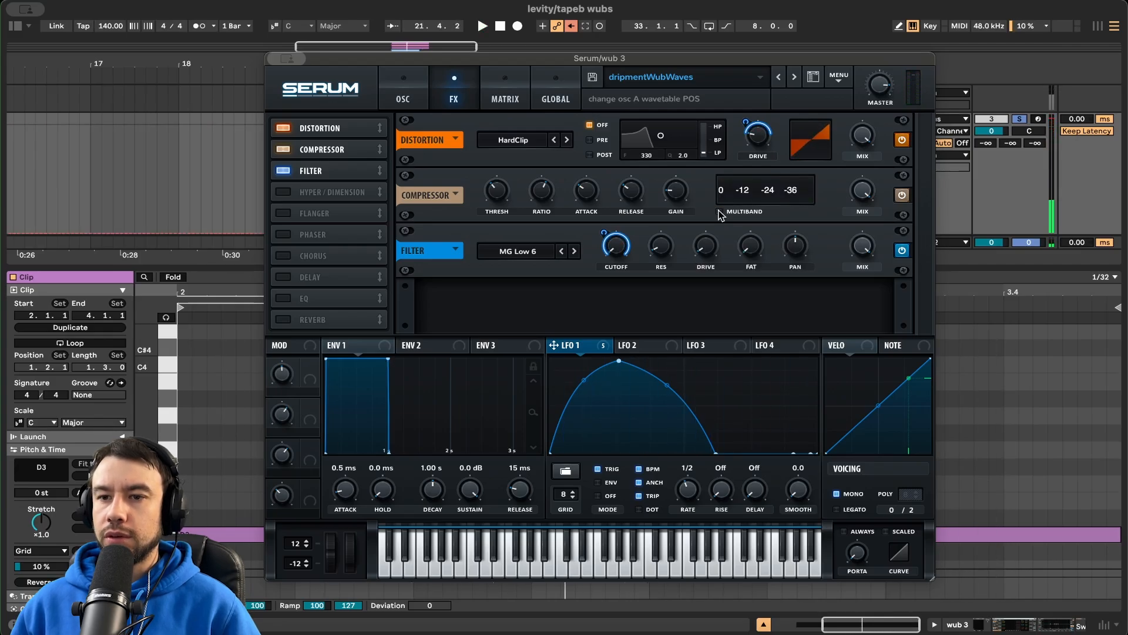
left_click(719, 211)
key("space")
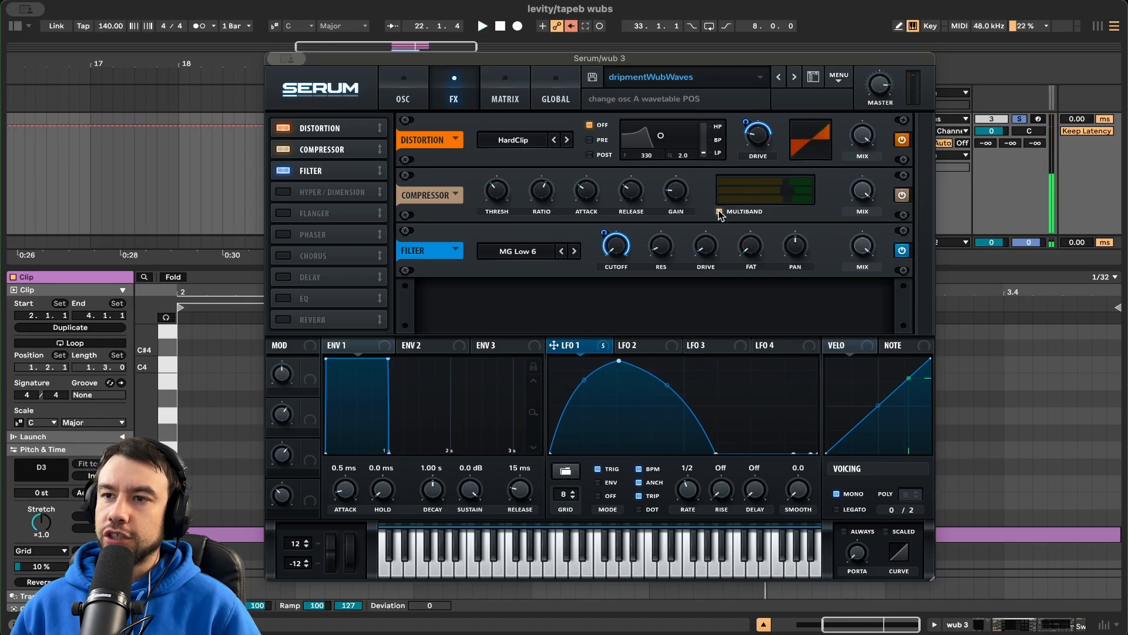
Audition wub 3 with the compressor's multiband mode turned off, re-enabling it during playback
left_click(719, 212)
key("space")
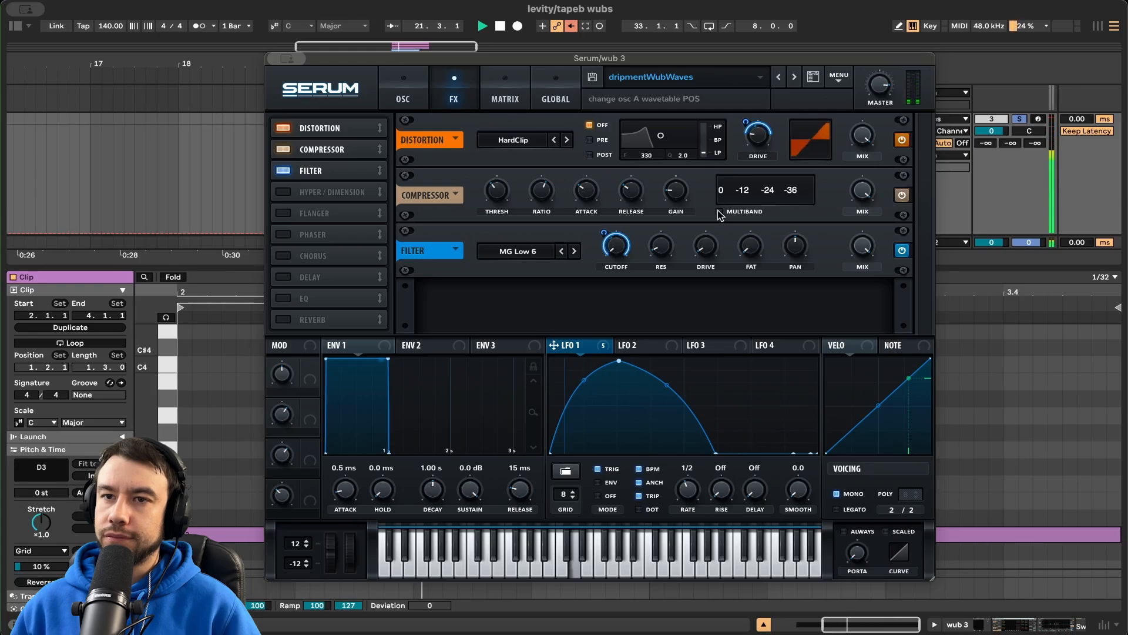
left_click(719, 211)
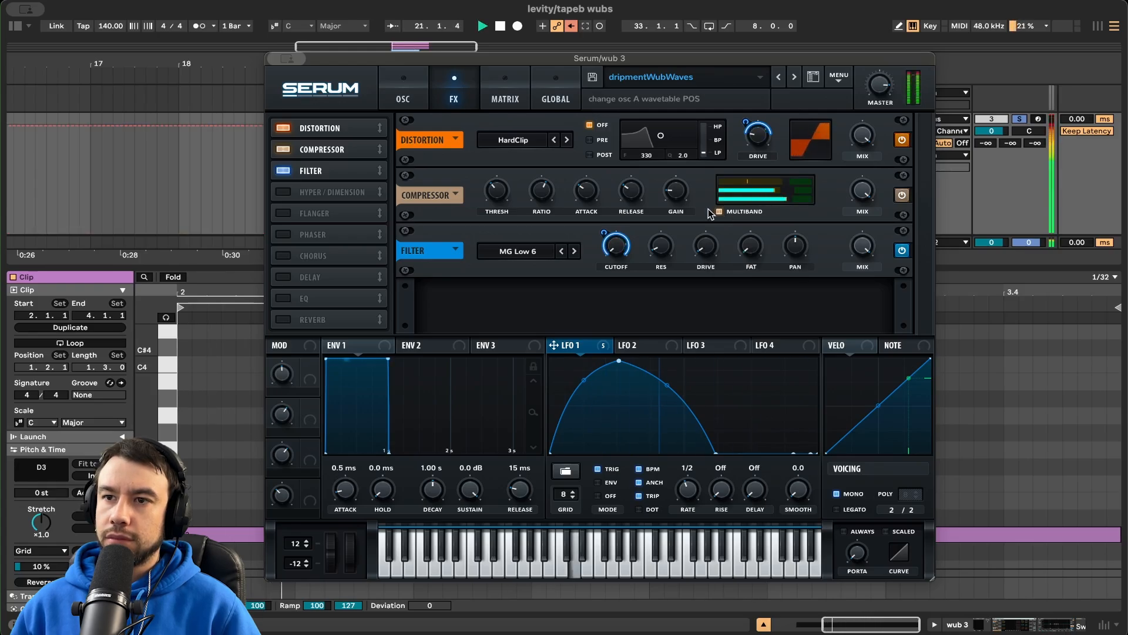
Play wub 3 while reviewing its oscillator page, effects page and the track's device chain
left_click_drag(613, 244, 495, 119)
left_click(402, 94)
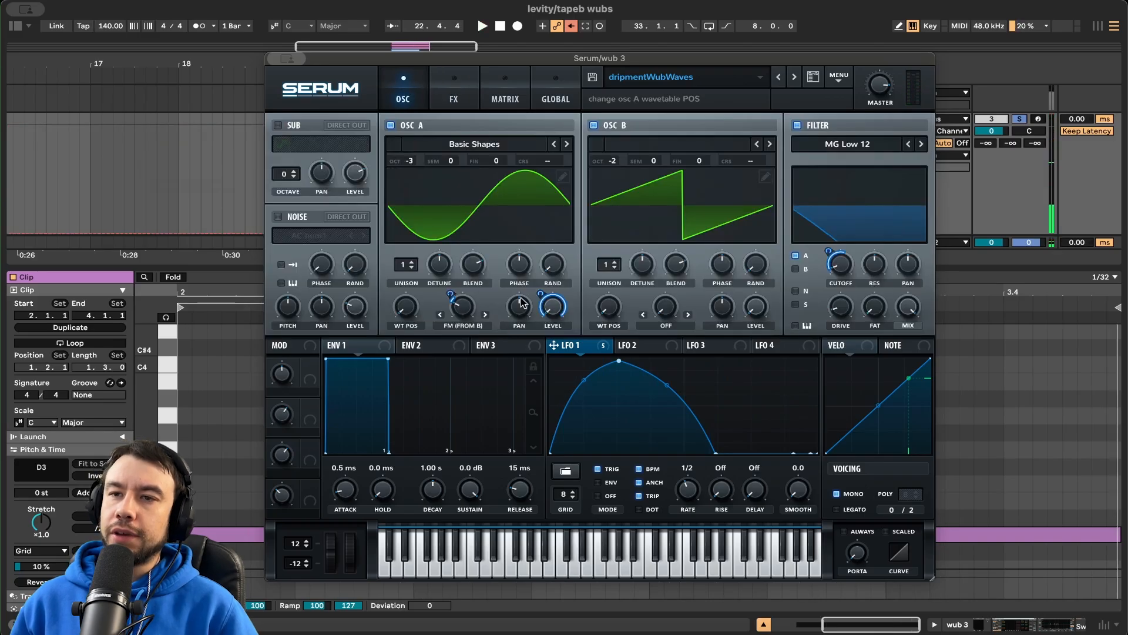
key("space")
key("space")
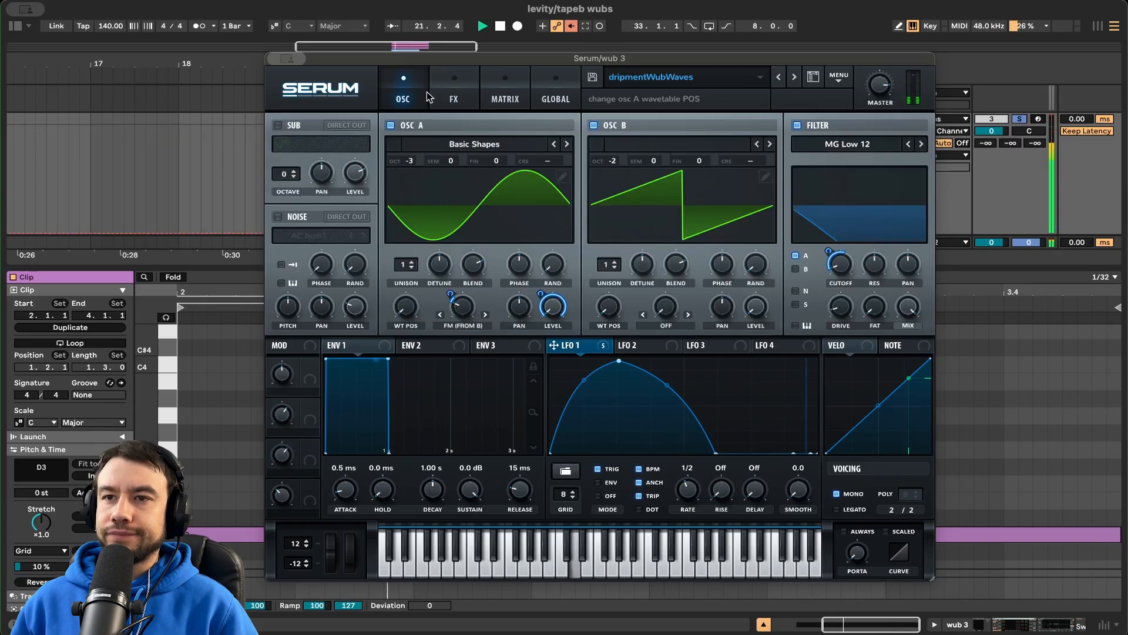
left_click(453, 96)
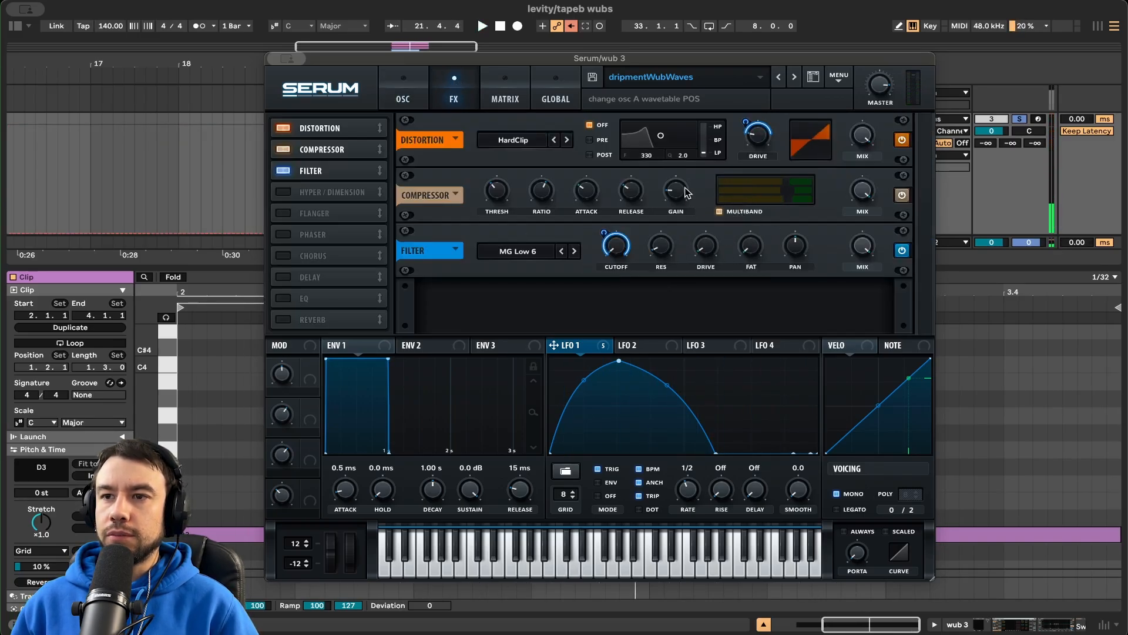
key("space")
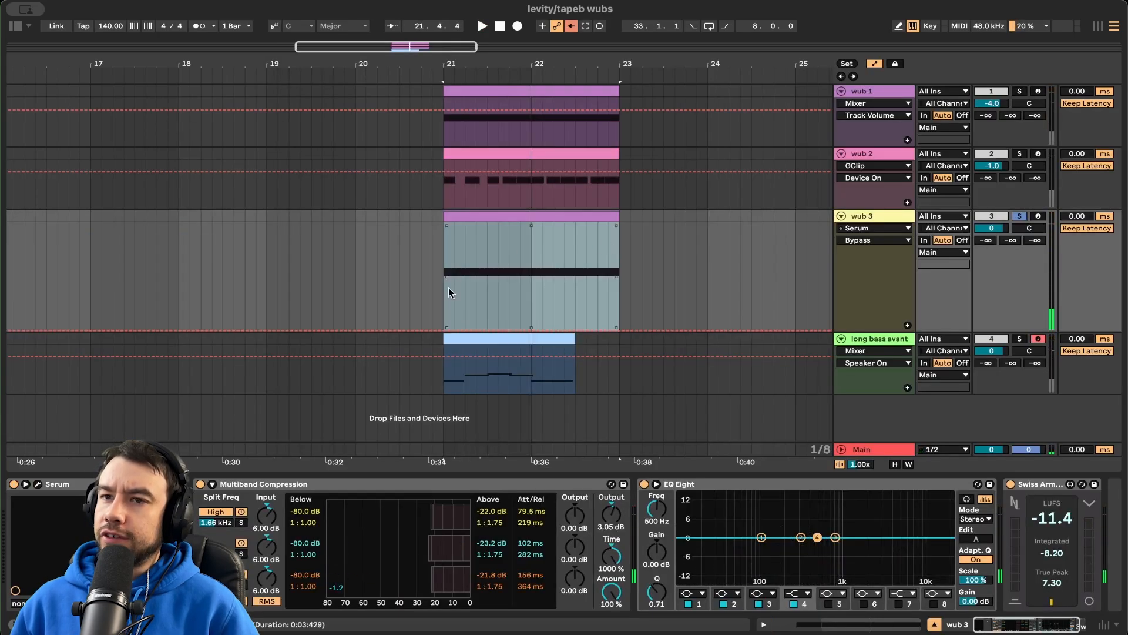
key("space")
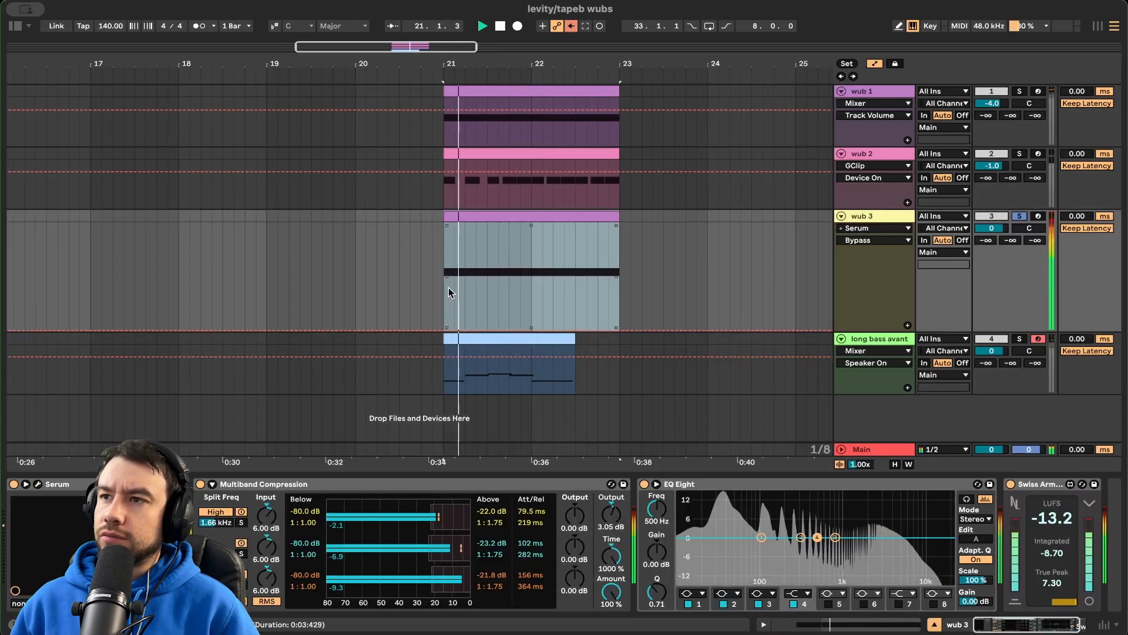
Solo the long bass avant track, show its devices and open its Serum instance
left_click(1020, 340)
left_click(529, 339)
key("space")
double_click(891, 341)
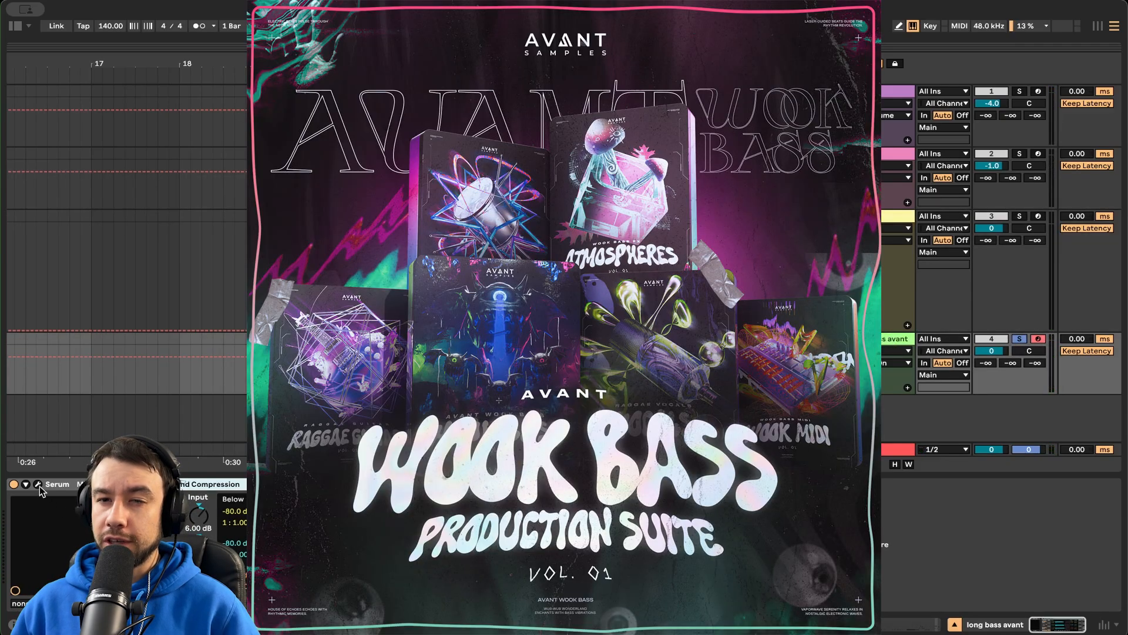
left_click(38, 486)
Play the Wook 01 - BS ACRID patch while reviewing its oscillator and effects pages
left_click_drag(388, 56, 504, 54)
left_click_drag(710, 50, 731, 255)
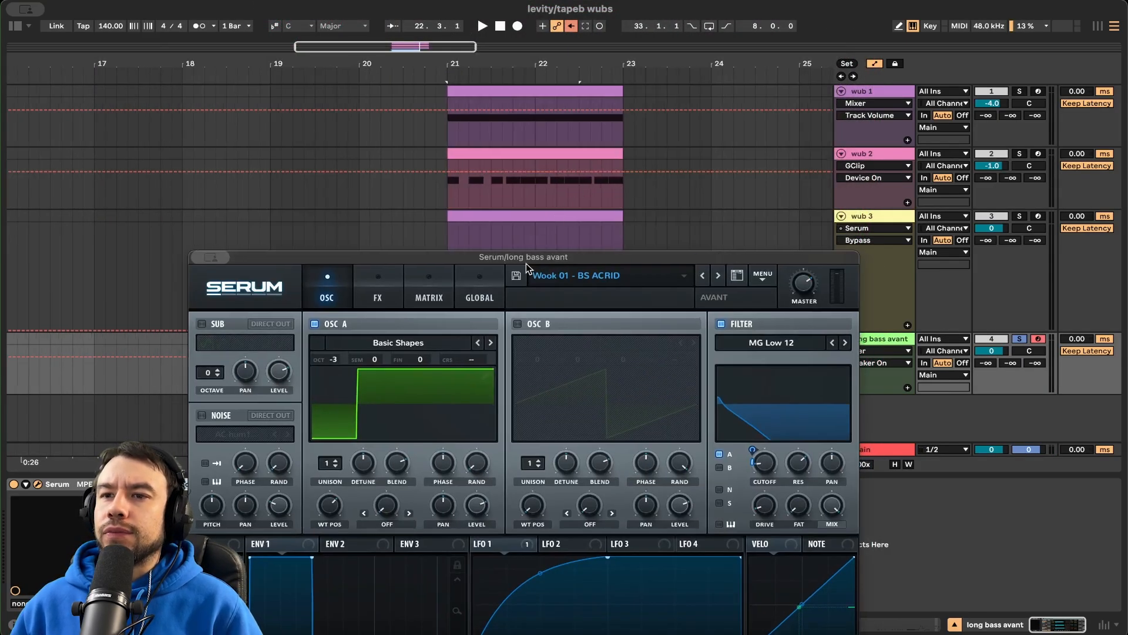
left_click_drag(527, 263, 576, 462)
key("space")
left_click_drag(486, 464, 481, 65)
left_click(413, 109)
key("space")
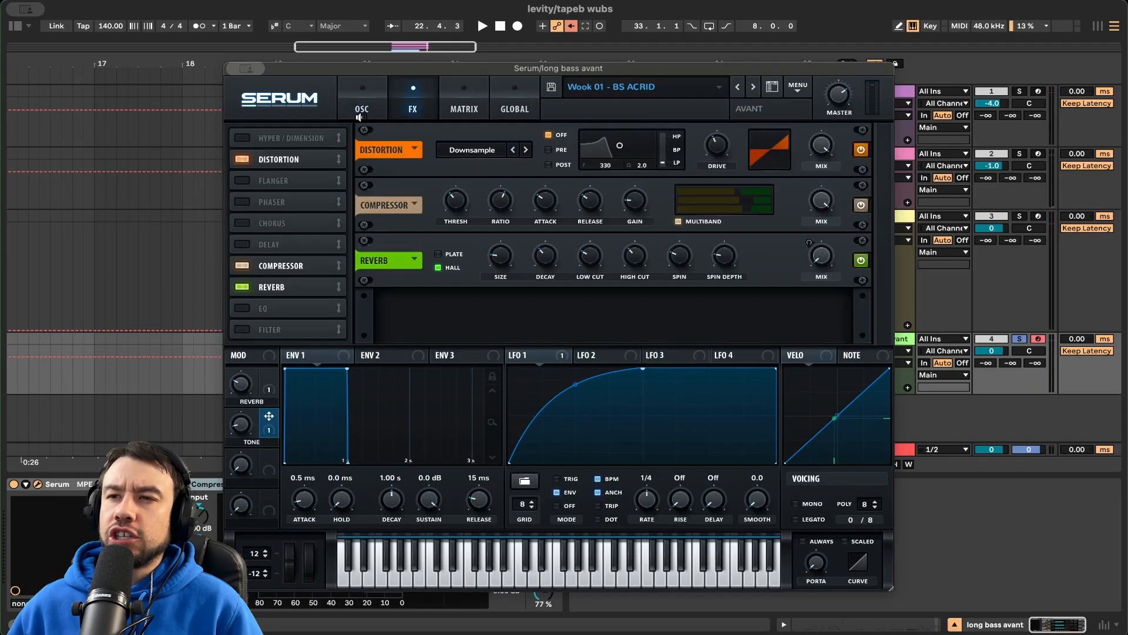
key("space")
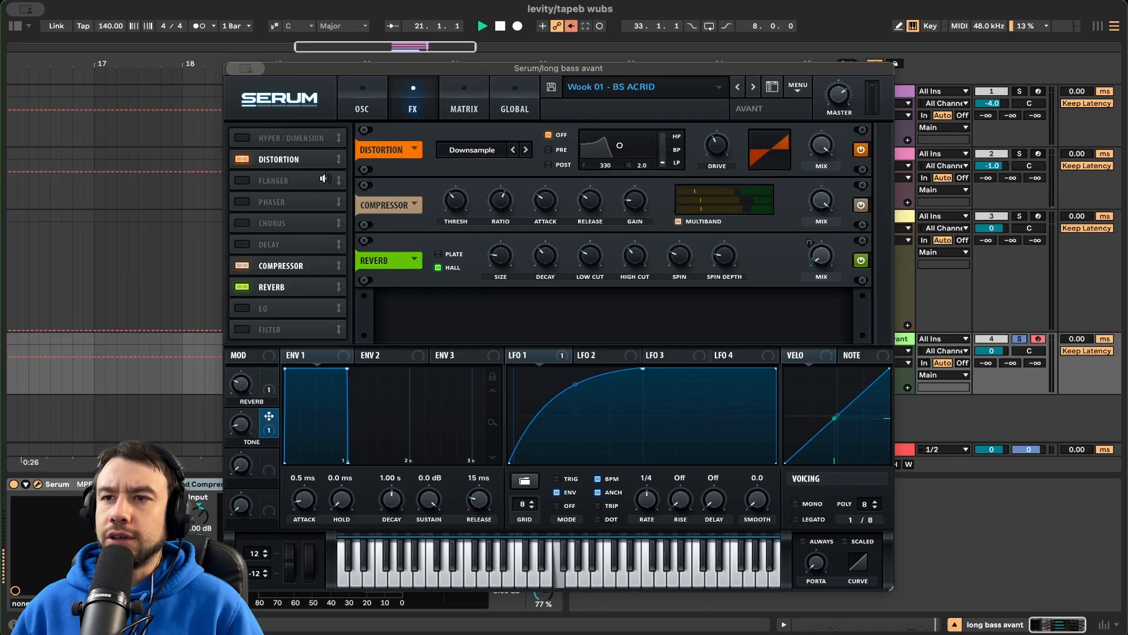
left_click(375, 94)
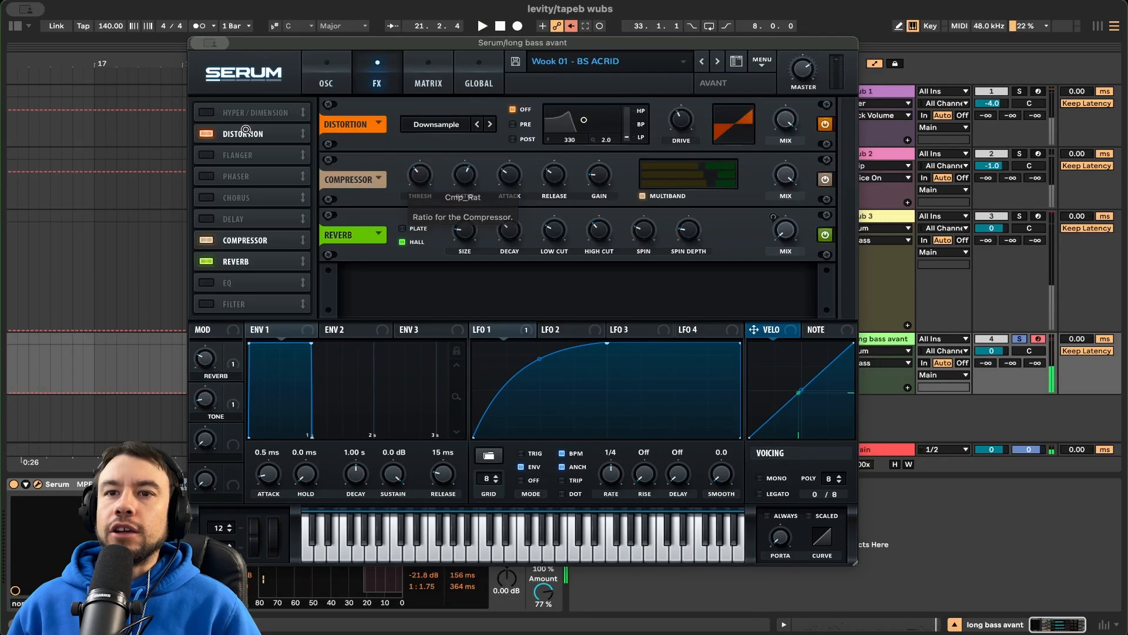
Reorder the effects rack so distortion comes first, followed by compressor and reverb, and play the patch
left_click_drag(245, 134, 246, 114)
left_click_drag(255, 241, 254, 136)
left_click_drag(253, 252, 252, 154)
key("space")
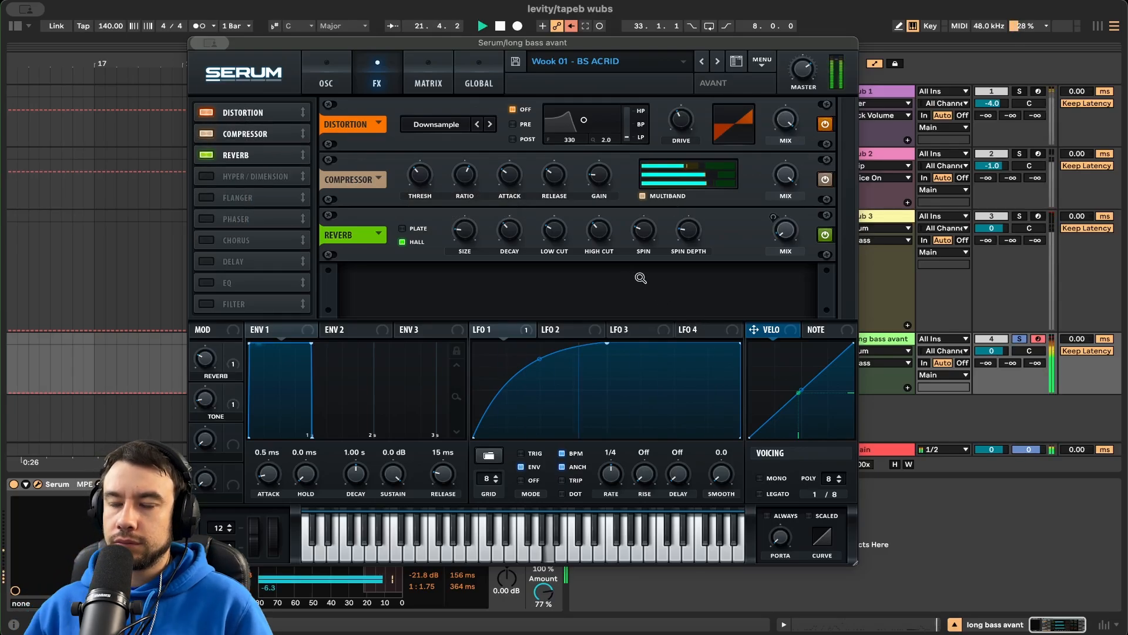
key("space")
Turn off the reverb, compressor and distortion effects, show the oscillator page and play the dry patch
left_click(207, 155)
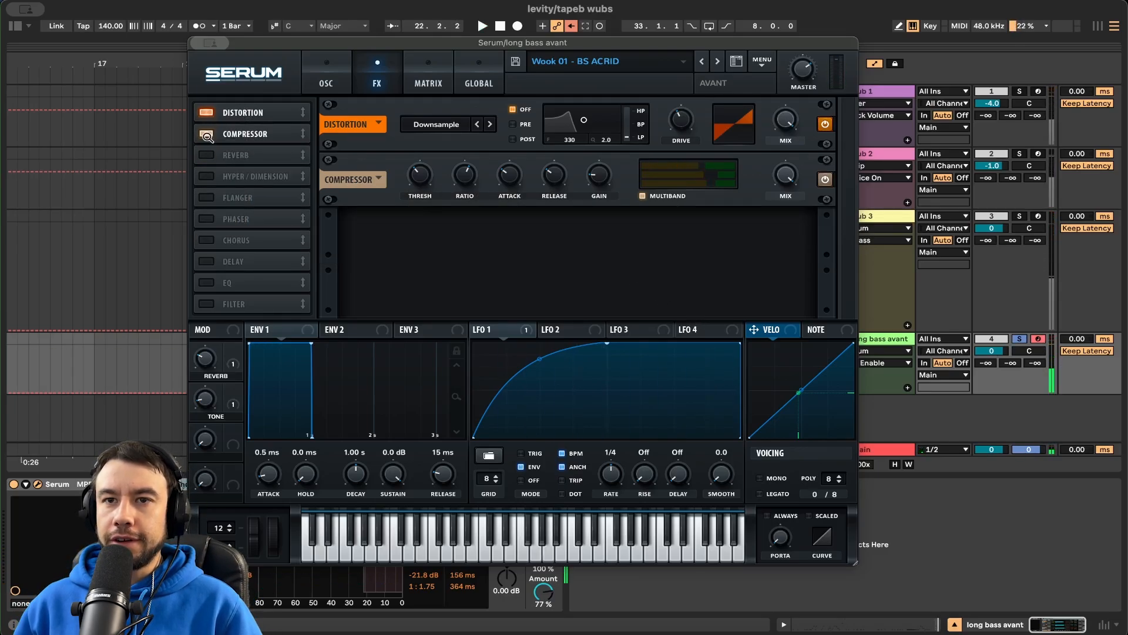
left_click(207, 133)
left_click(207, 112)
left_click(327, 66)
key("space")
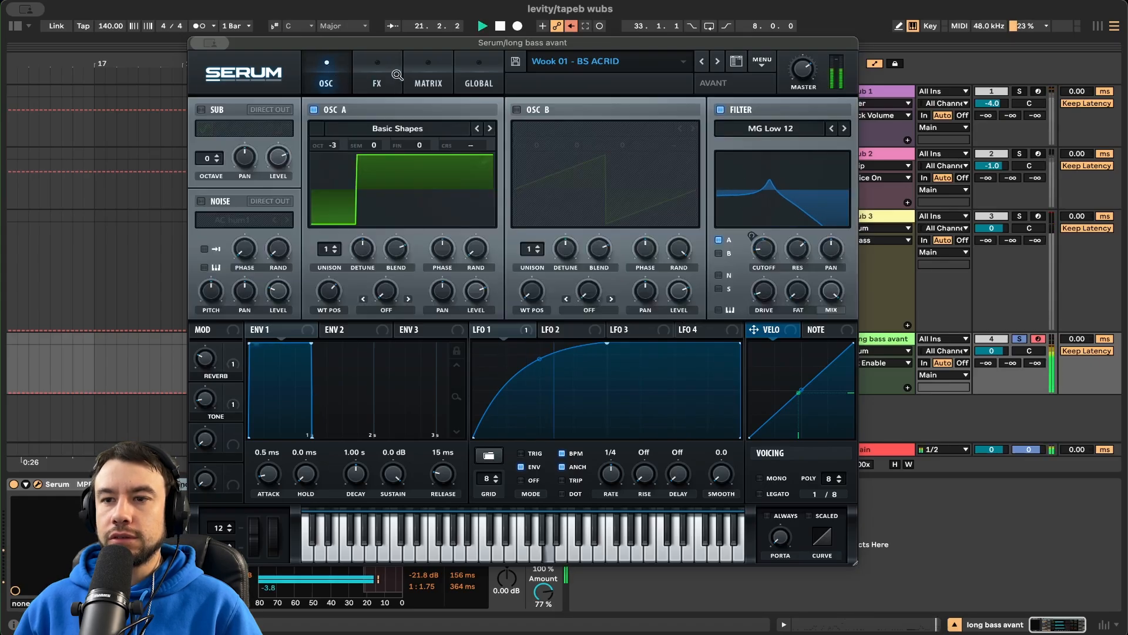
Open the long bass avant MIDI clip and examine its note pattern during playback
left_click_drag(358, 41, 659, 86)
key("space")
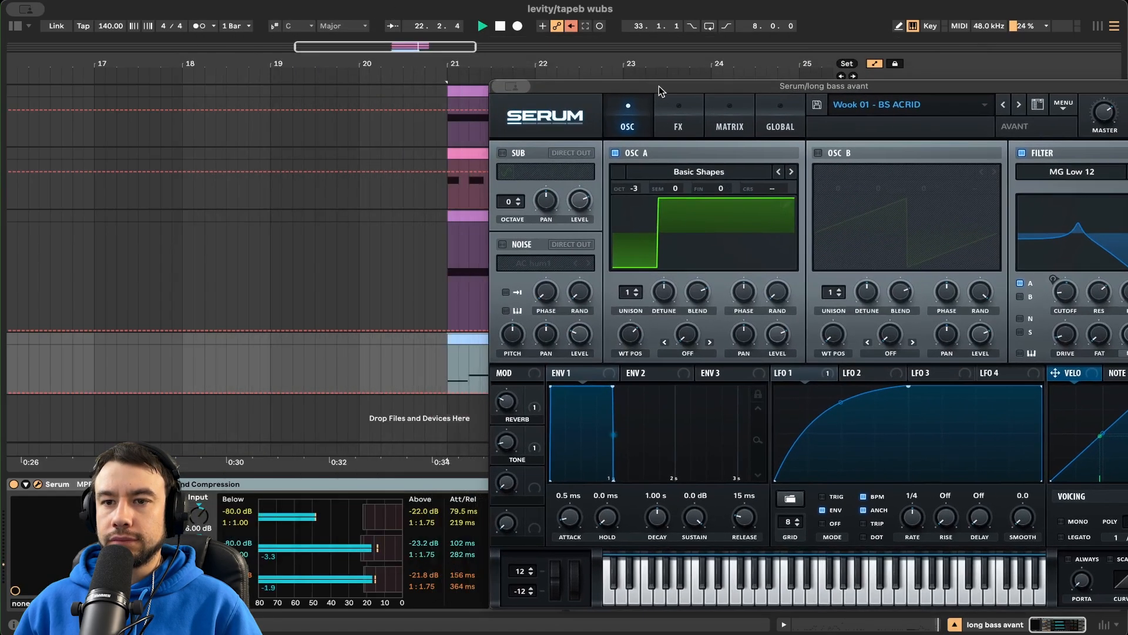
left_click_drag(576, 91, 721, 120)
double_click(518, 339)
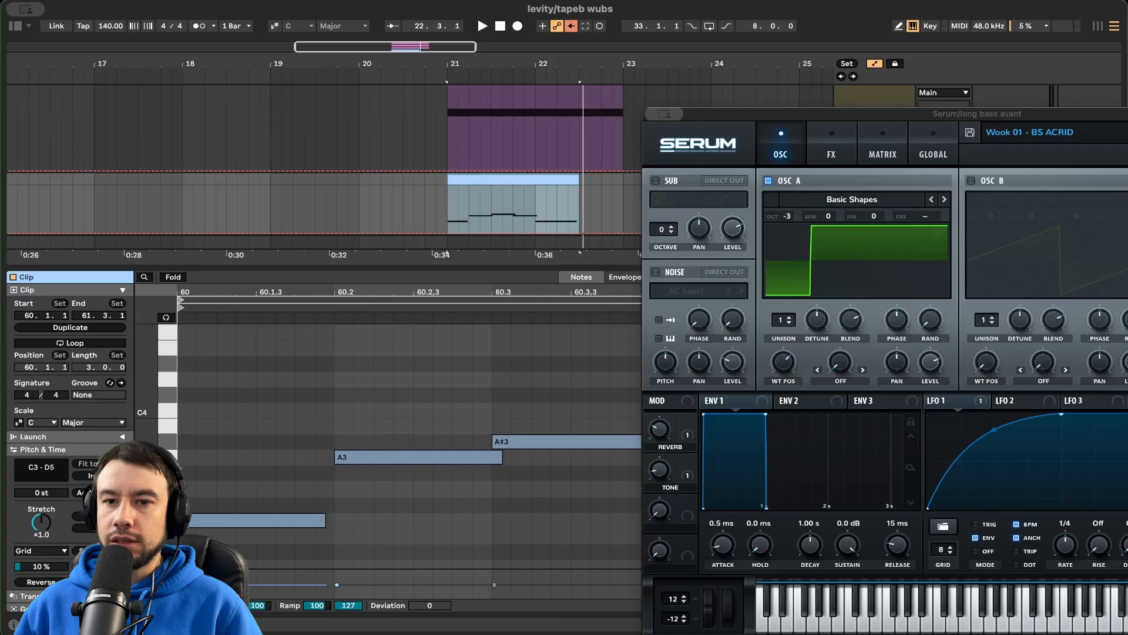
scroll(399, 453, "down", 3)
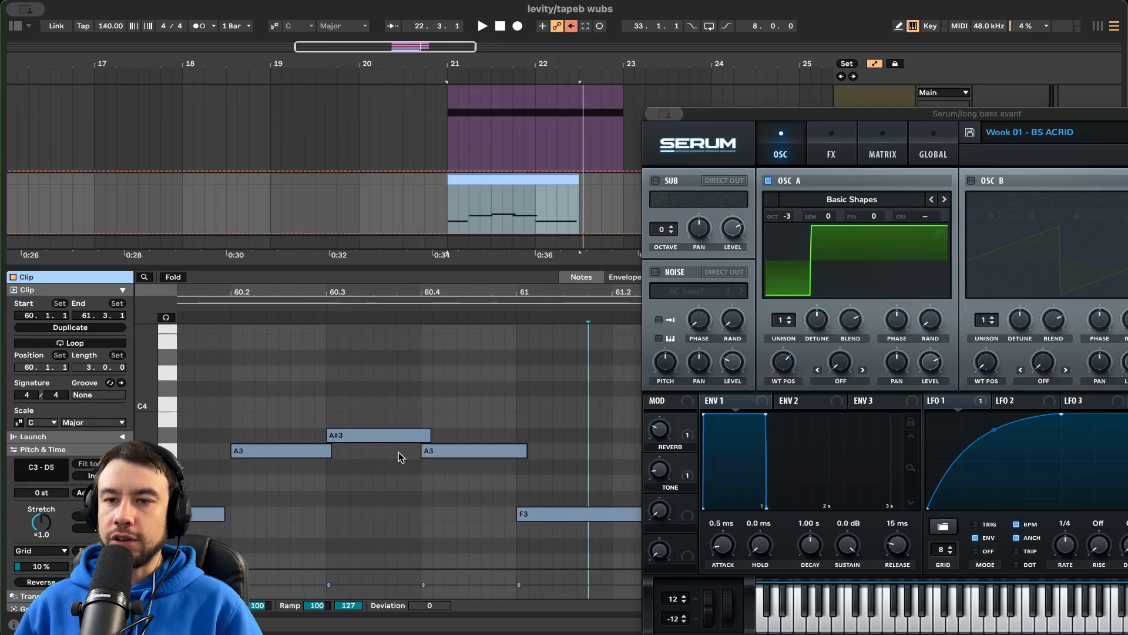
key("space")
scroll(417, 494, "left", 1)
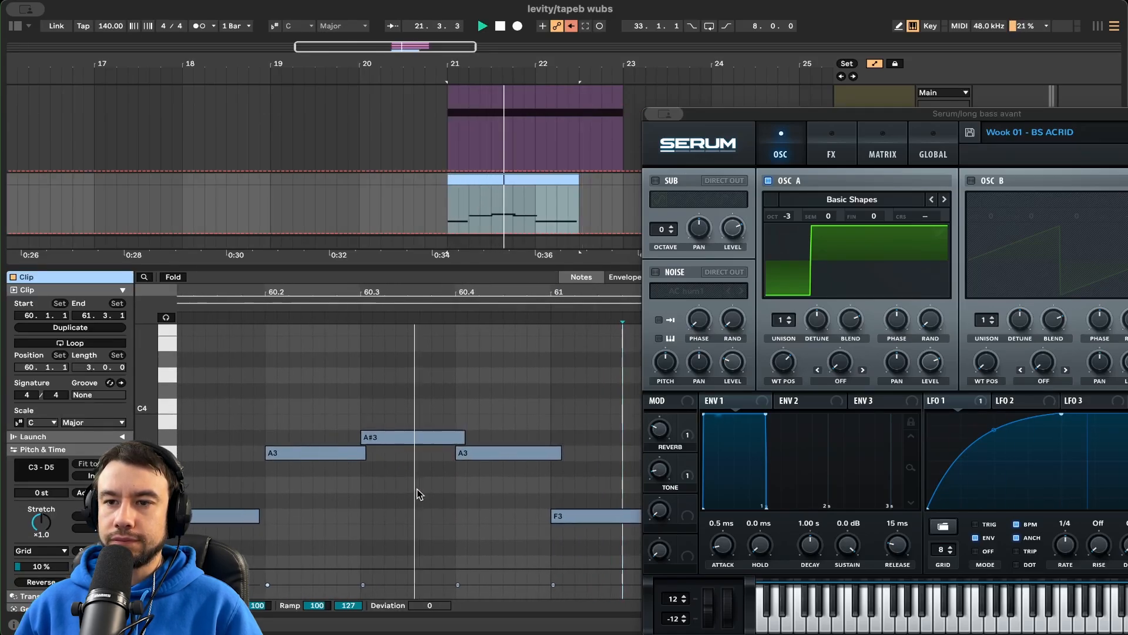
scroll(417, 494, "right", 1)
scroll(417, 494, "down", 1)
scroll(417, 494, "left", 2)
scroll(416, 495, "down", 1)
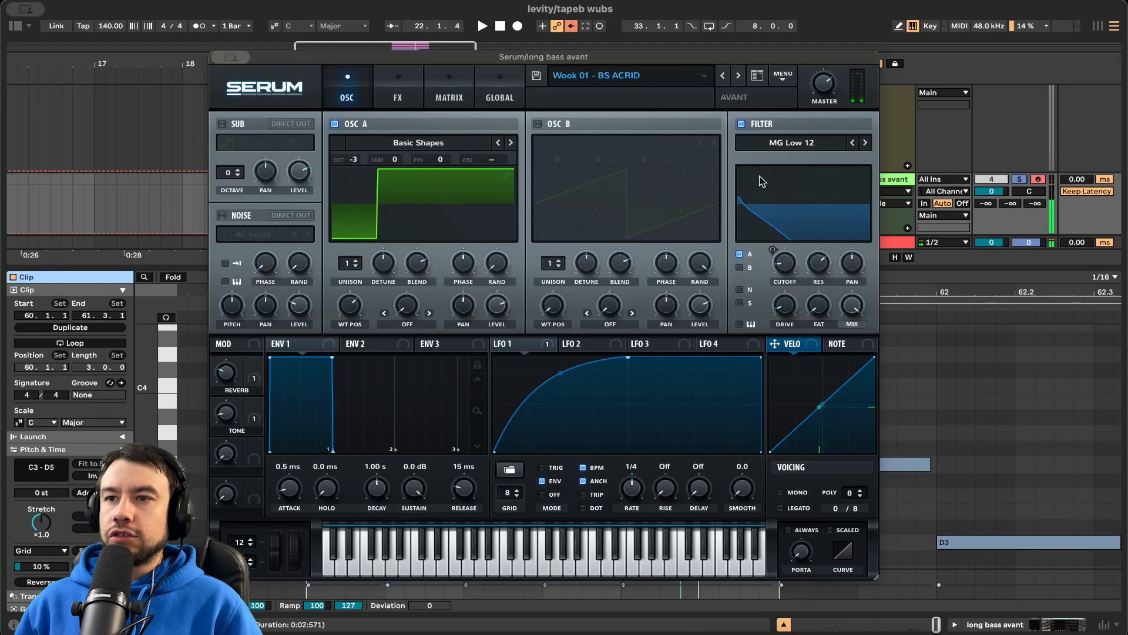
Turn off the MG Low 12 filter and play the unfiltered oscillator A
left_click(741, 124)
key("space")
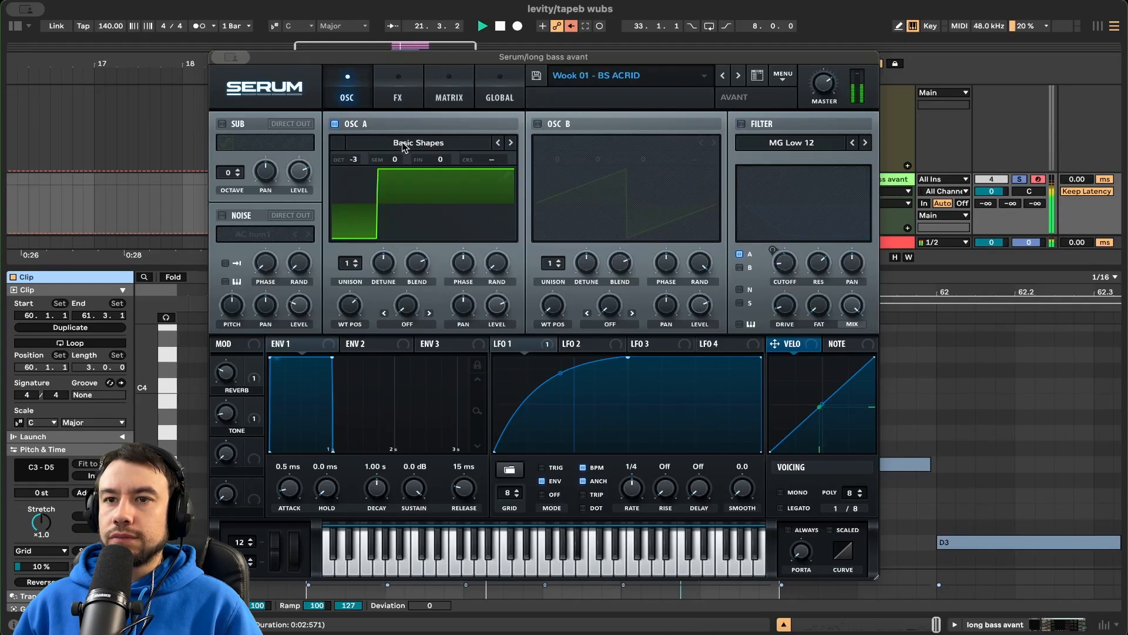
Check oscillator A's wavetable category, wavetable position and octave setting while auditioning the raw sound
left_click(402, 142)
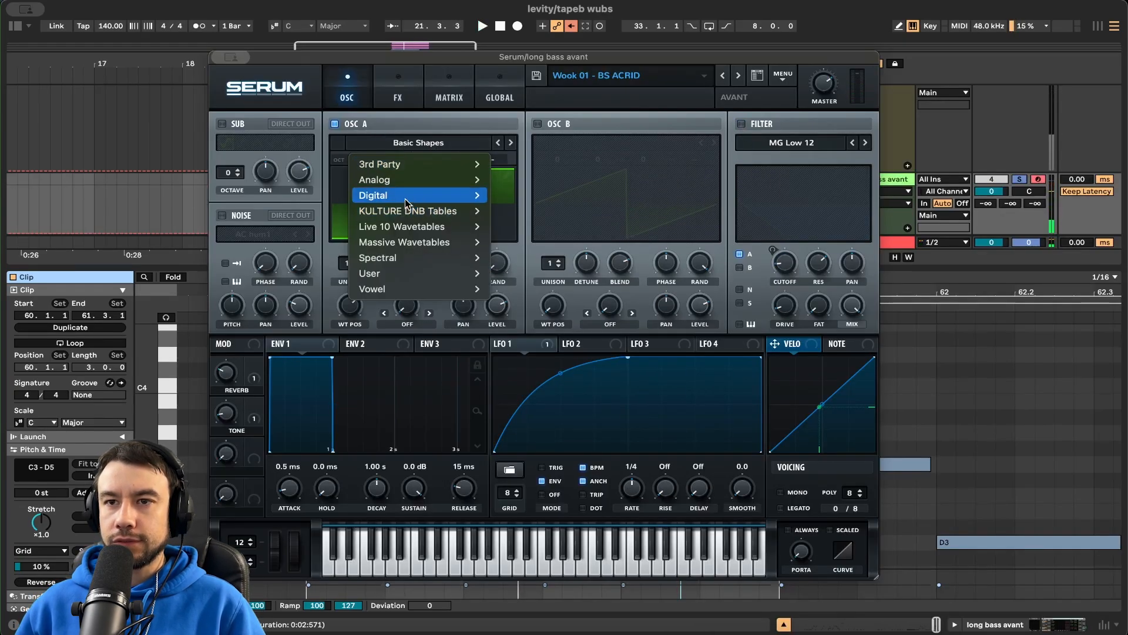
mouse_move(447, 179)
left_click(345, 312)
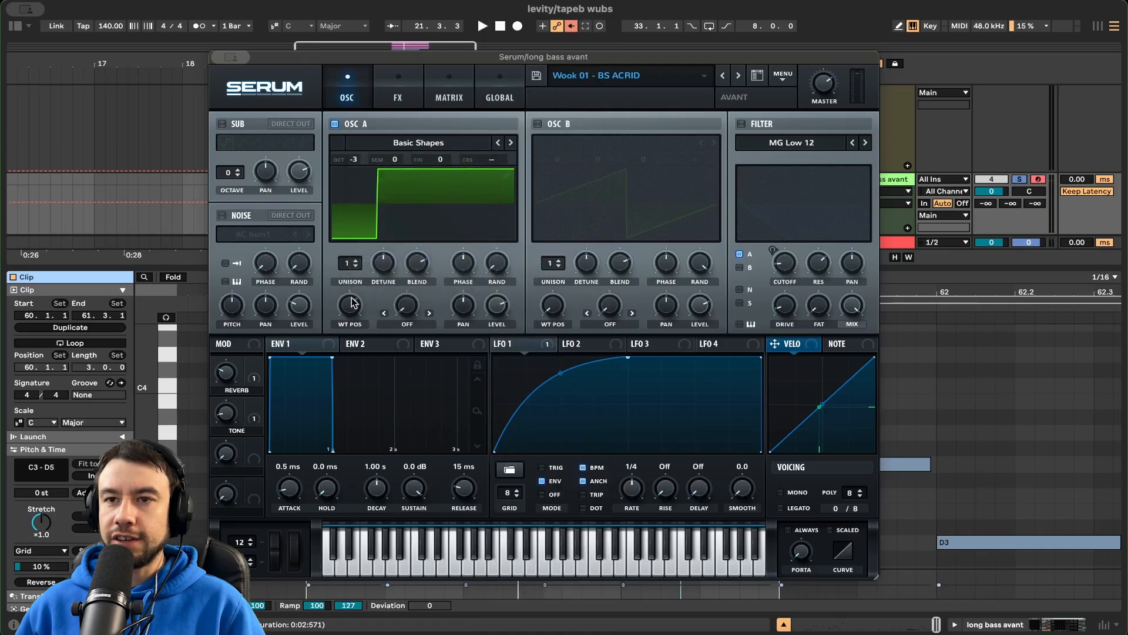
key("space")
key("space")
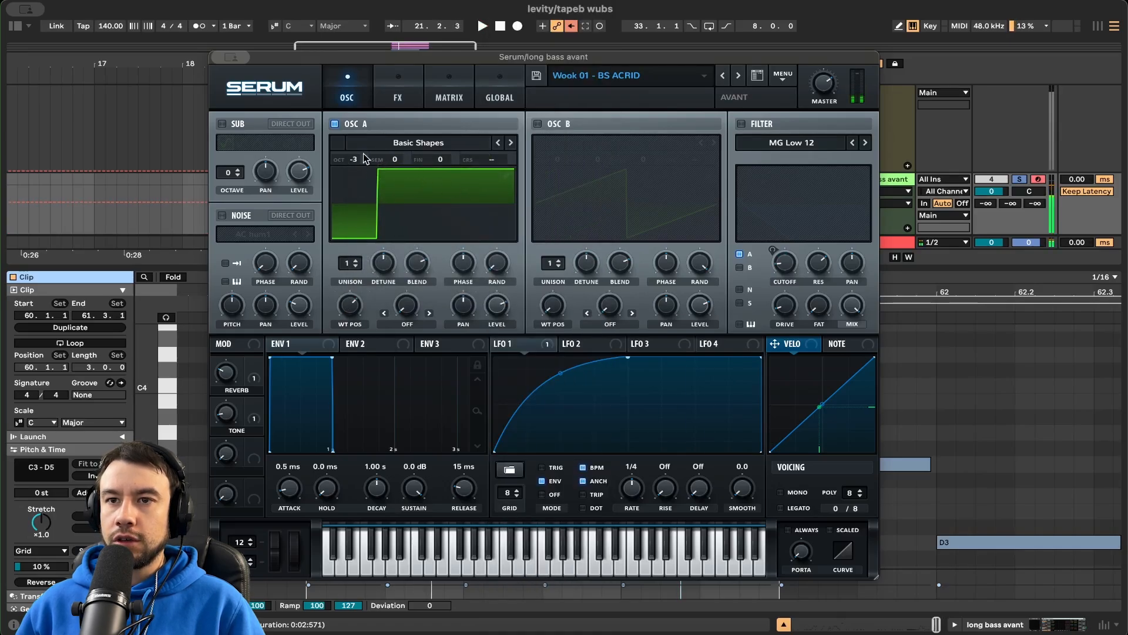
left_click_drag(354, 159, 357, 140)
key("space")
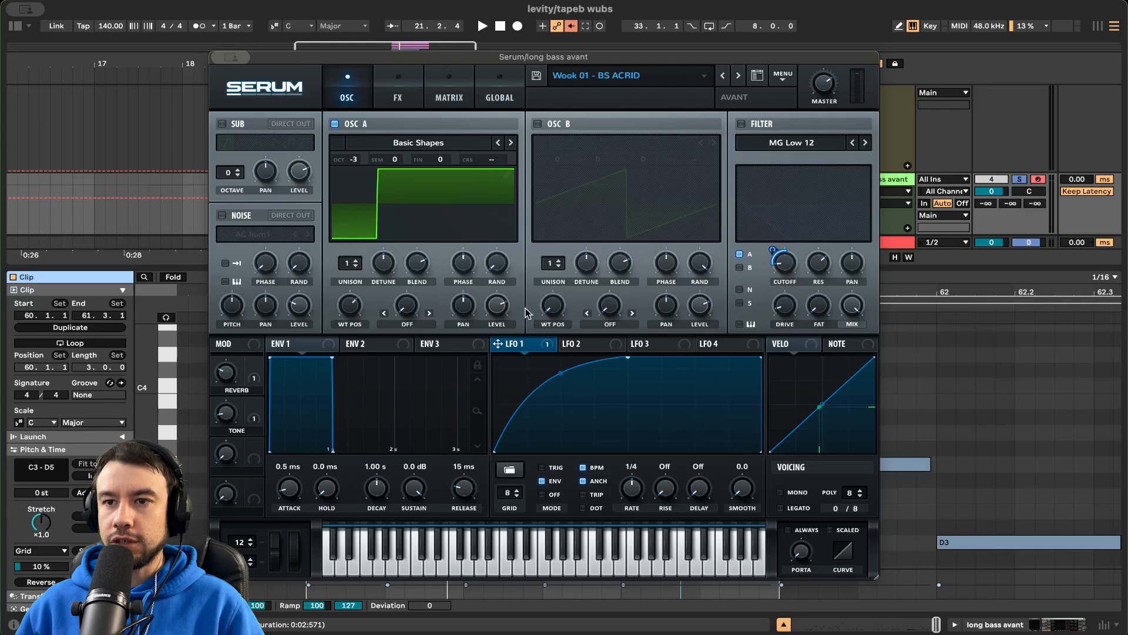
Toggle oscillator B on and off, turn the MG Low 12 filter on and play the patch
key("space")
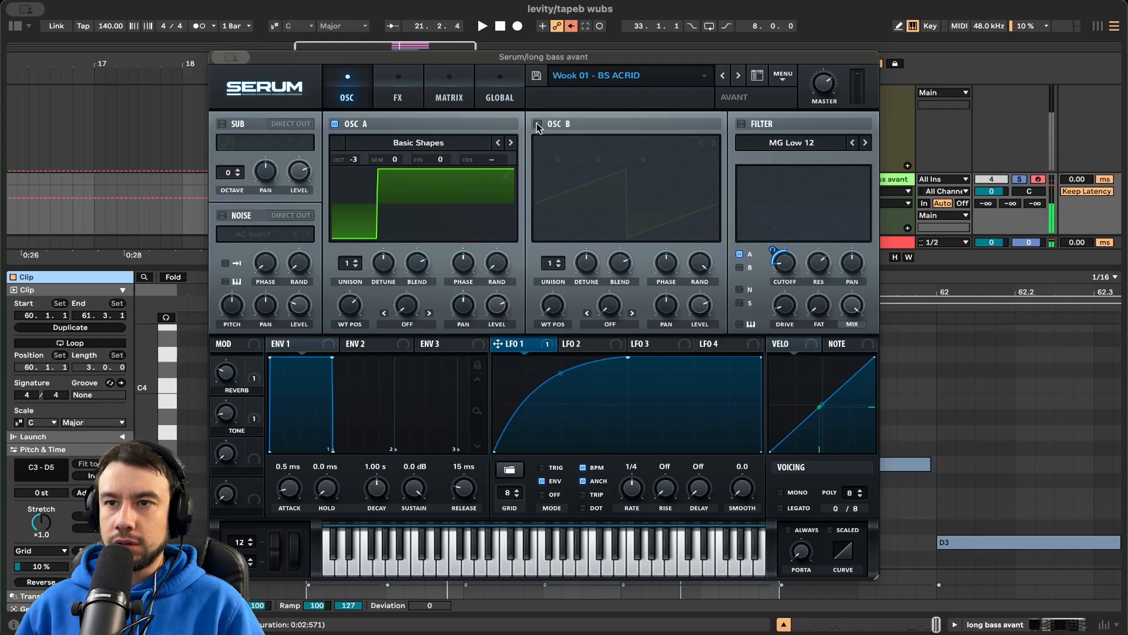
left_click(537, 125)
left_click(537, 125)
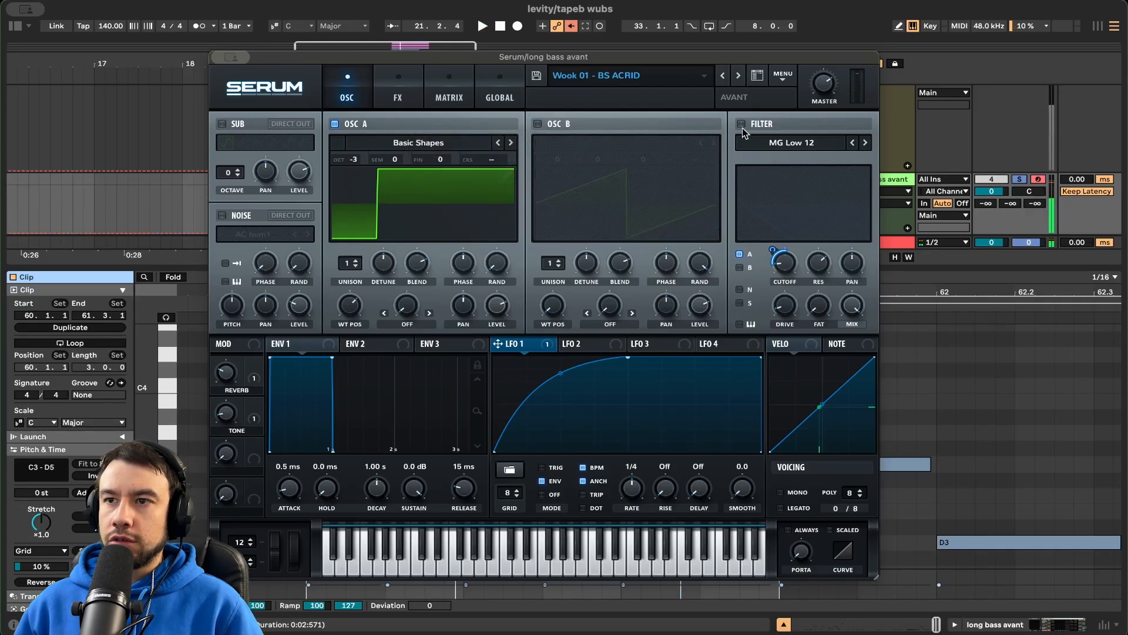
left_click(742, 124)
key("space")
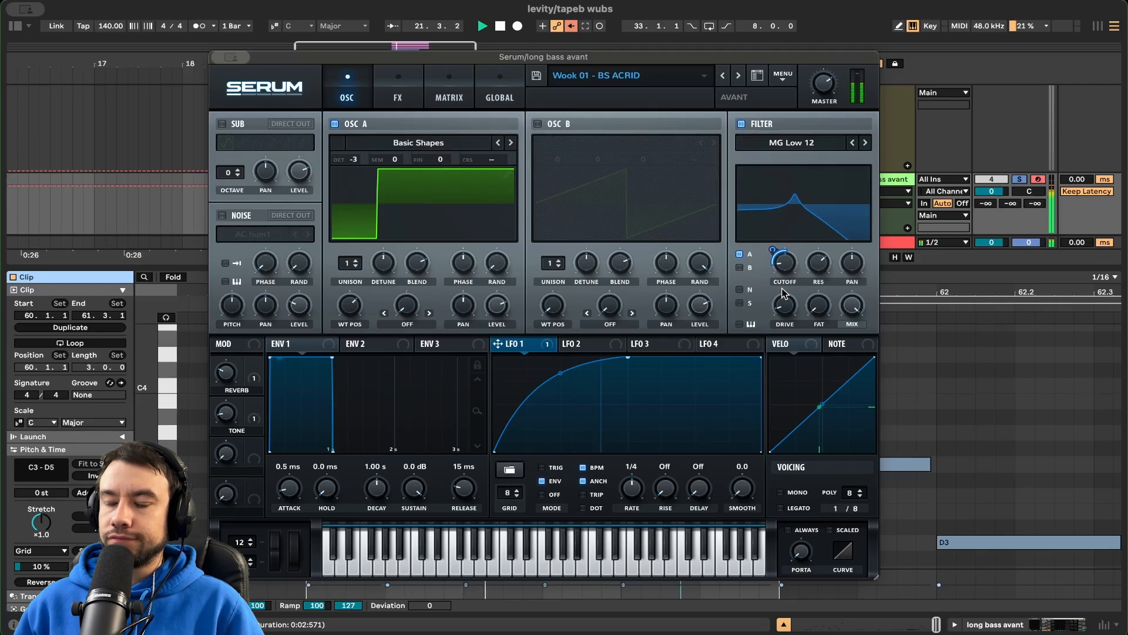
key("space")
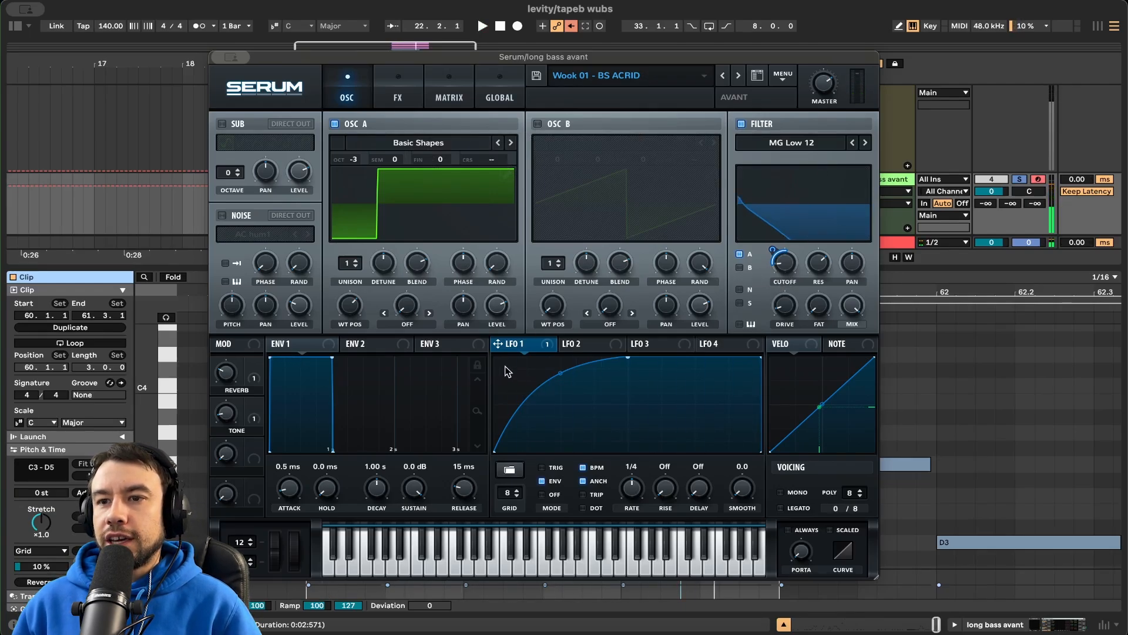
Examine how LFO 1 modulates the filter cutoff while playing the patch
key("space")
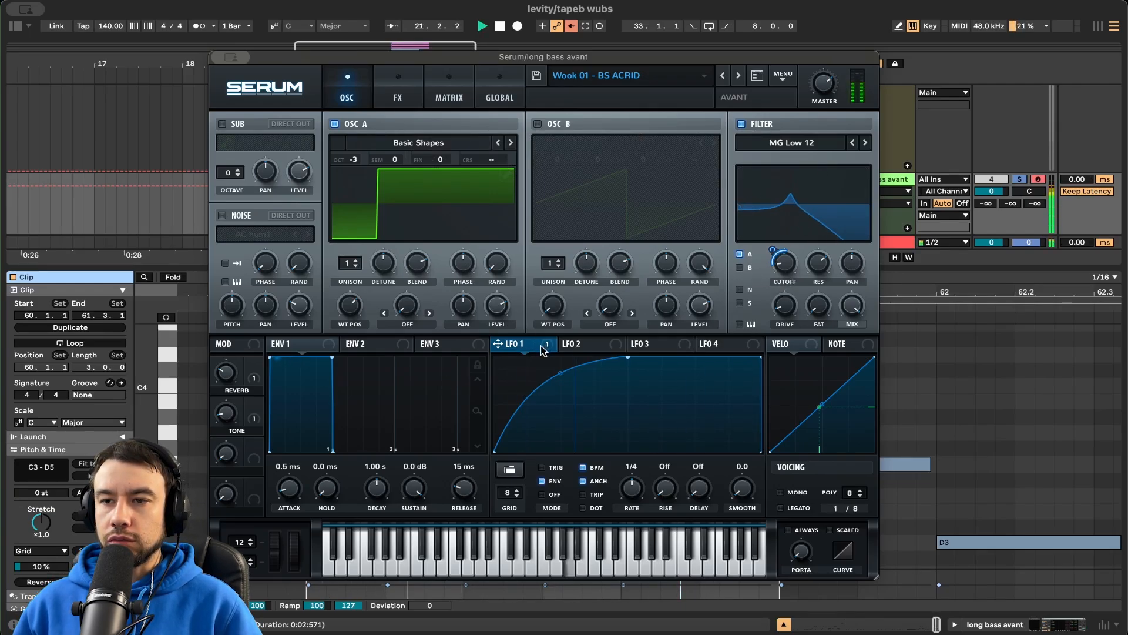
key("space")
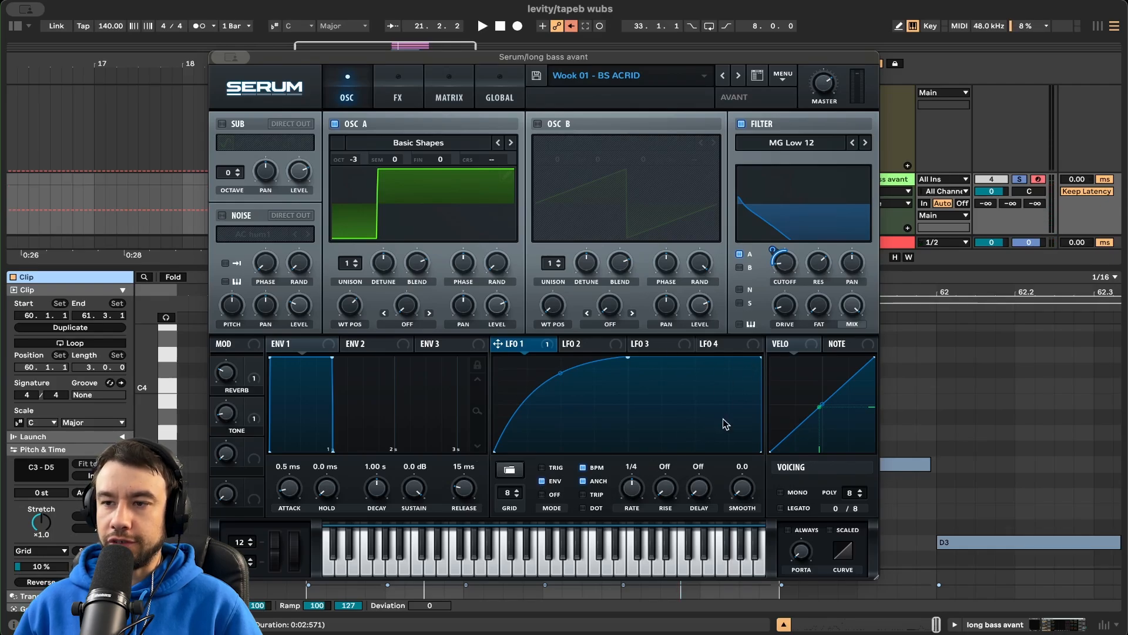
key("space")
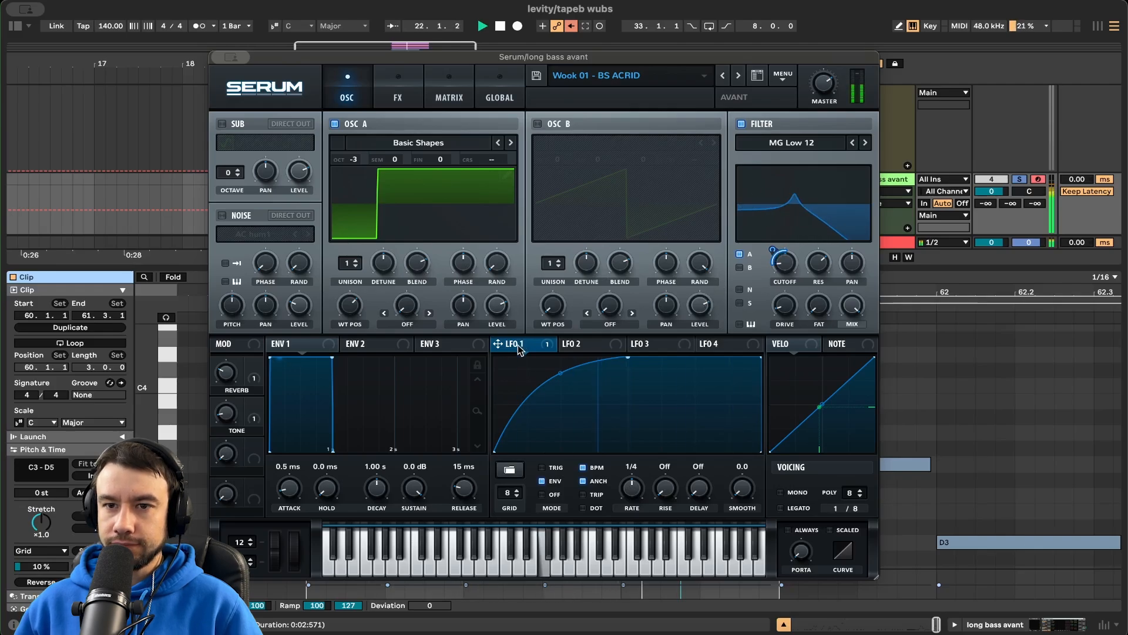
key("space")
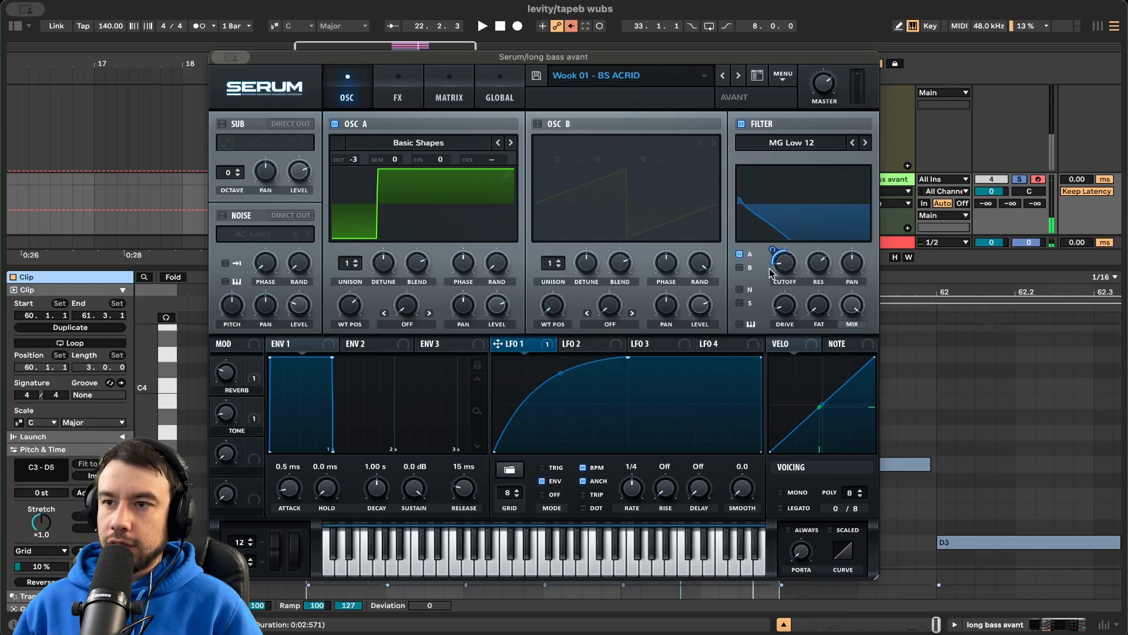
mouse_move(787, 270)
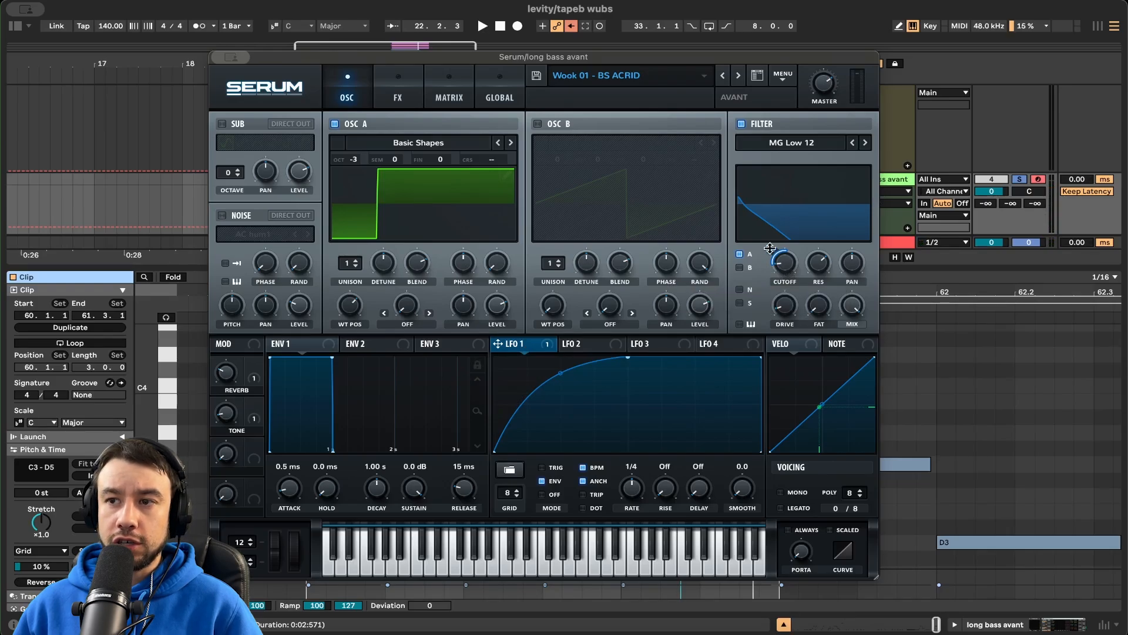
left_click(770, 247)
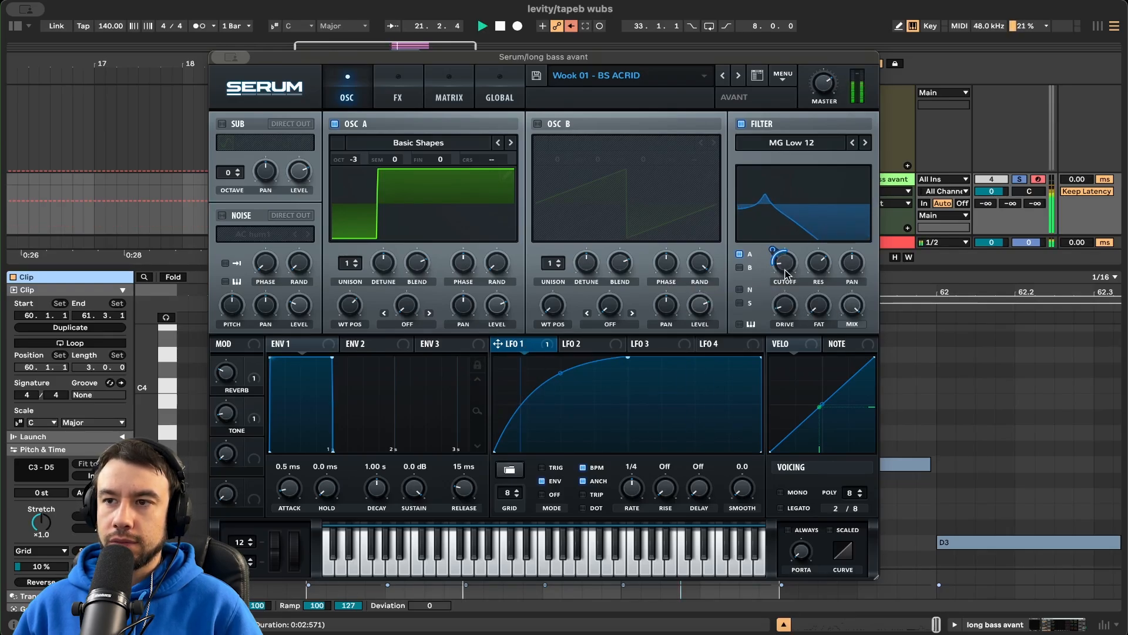
Raise the MG Low 12 filter's resonance from zero to 66% and play the patch
mouse_move(832, 272)
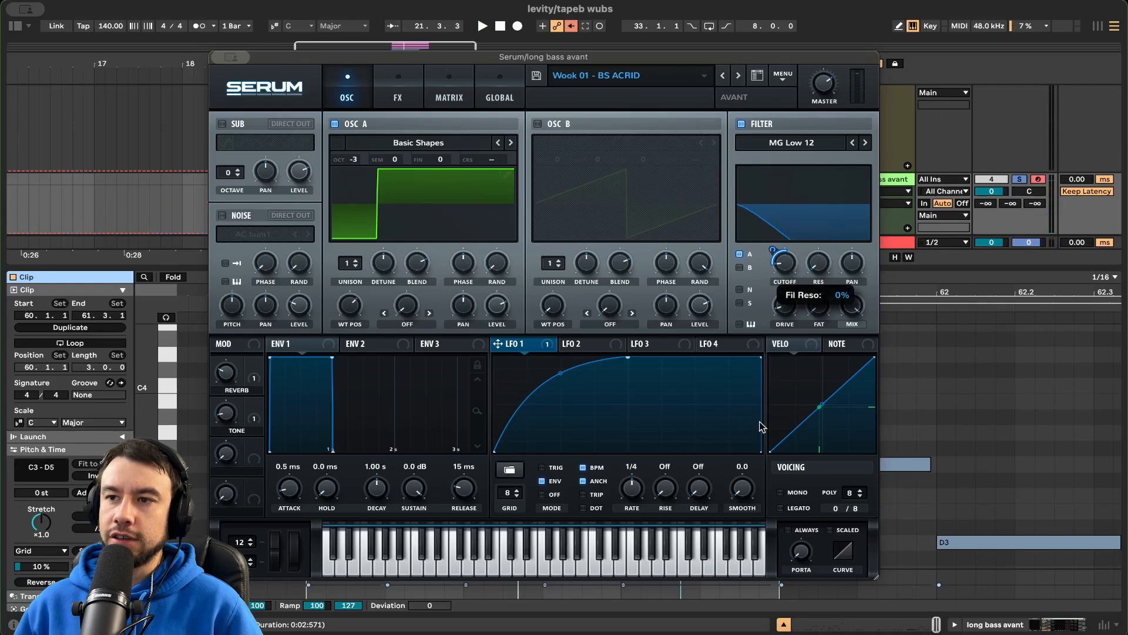
left_click_drag(820, 265, 828, 252)
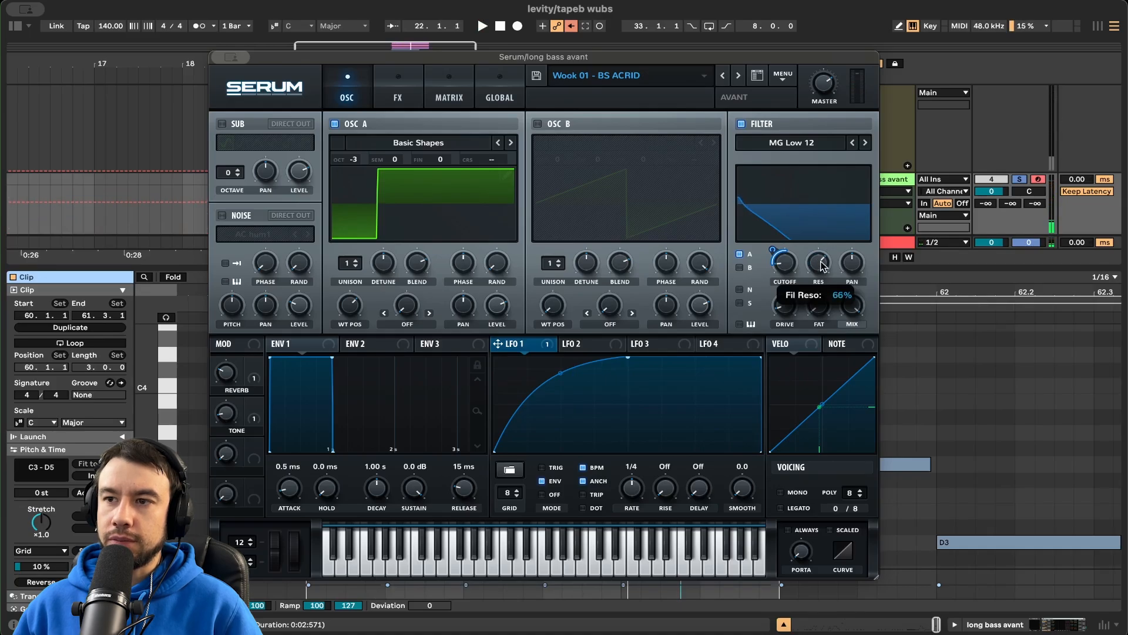
key("space")
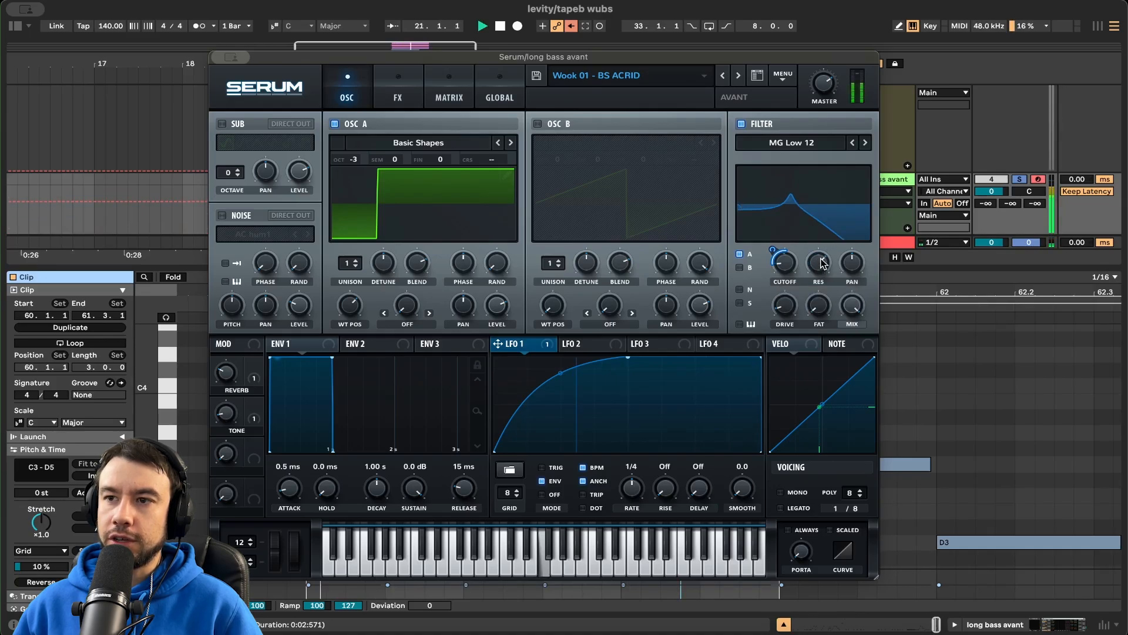
key("space")
mouse_move(782, 312)
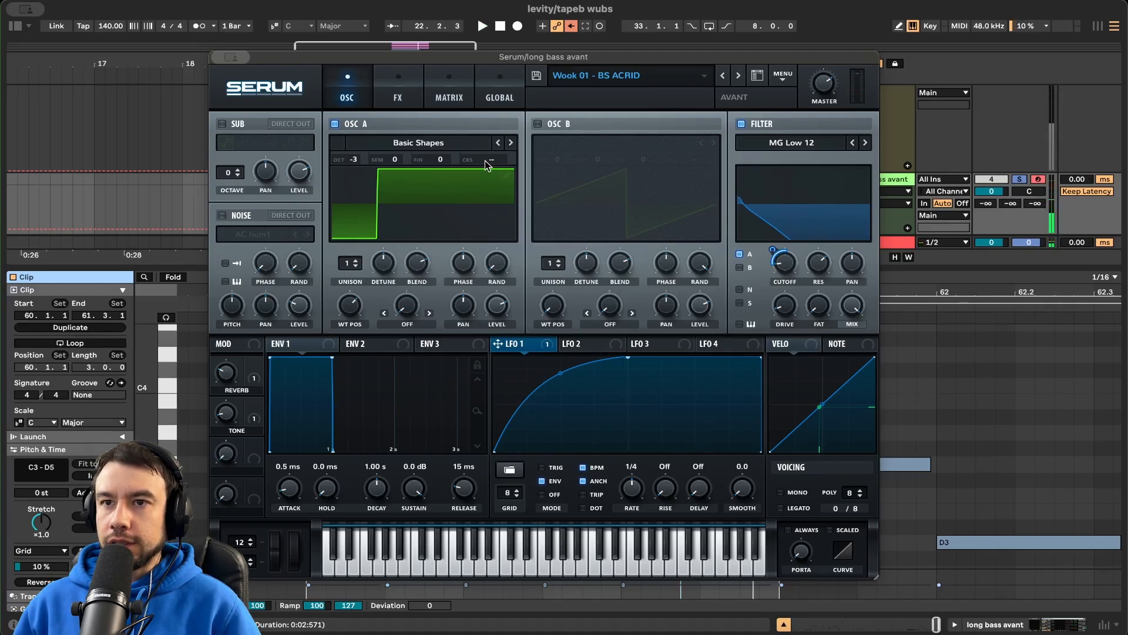
Turn on the distortion effect, check its Downsample type and drive amount, and play the patch
left_click(400, 91)
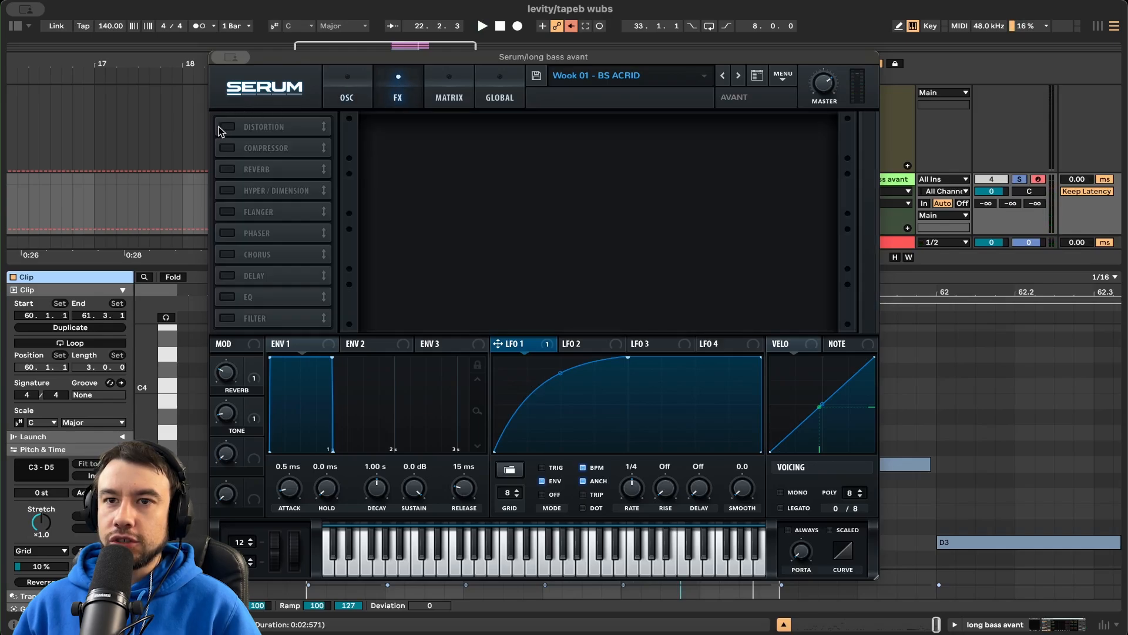
left_click(235, 127)
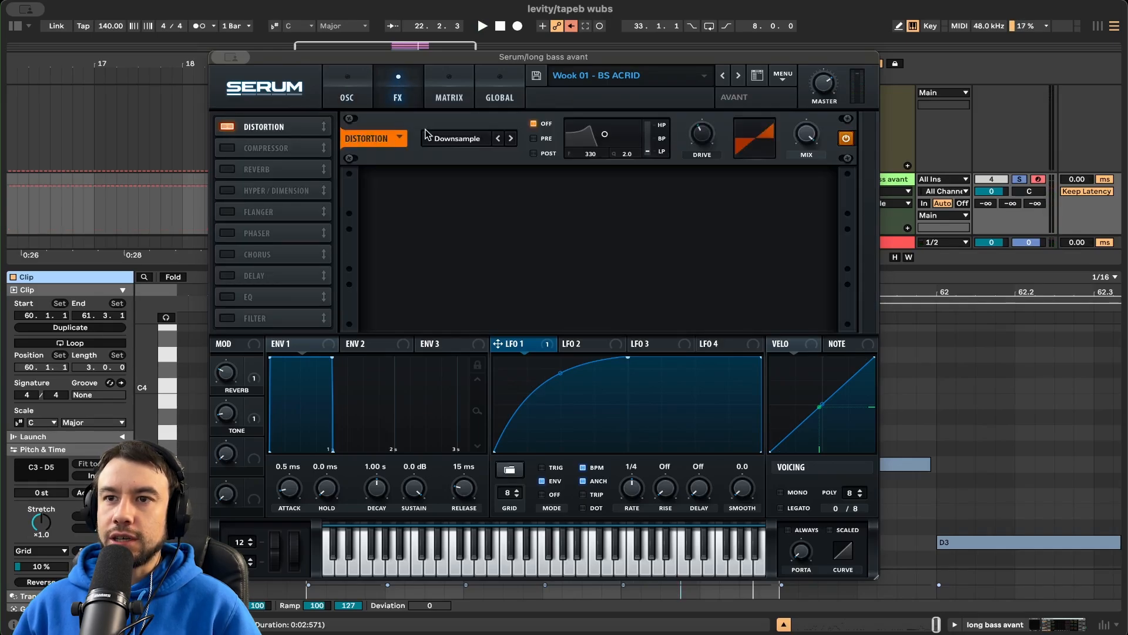
left_click(464, 141)
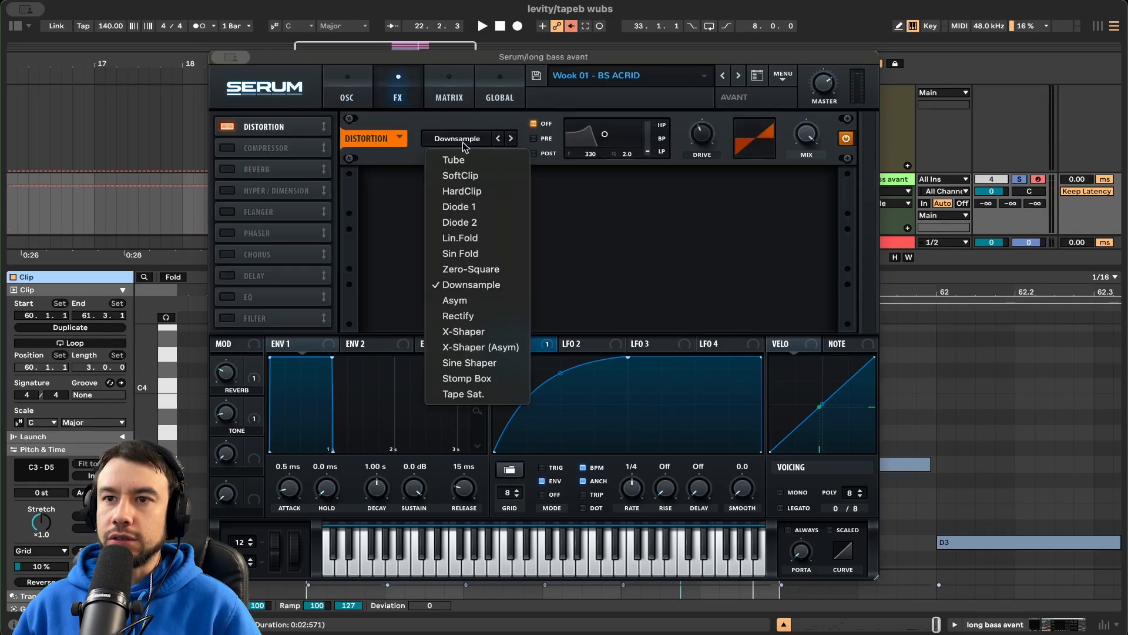
left_click(649, 283)
mouse_move(707, 139)
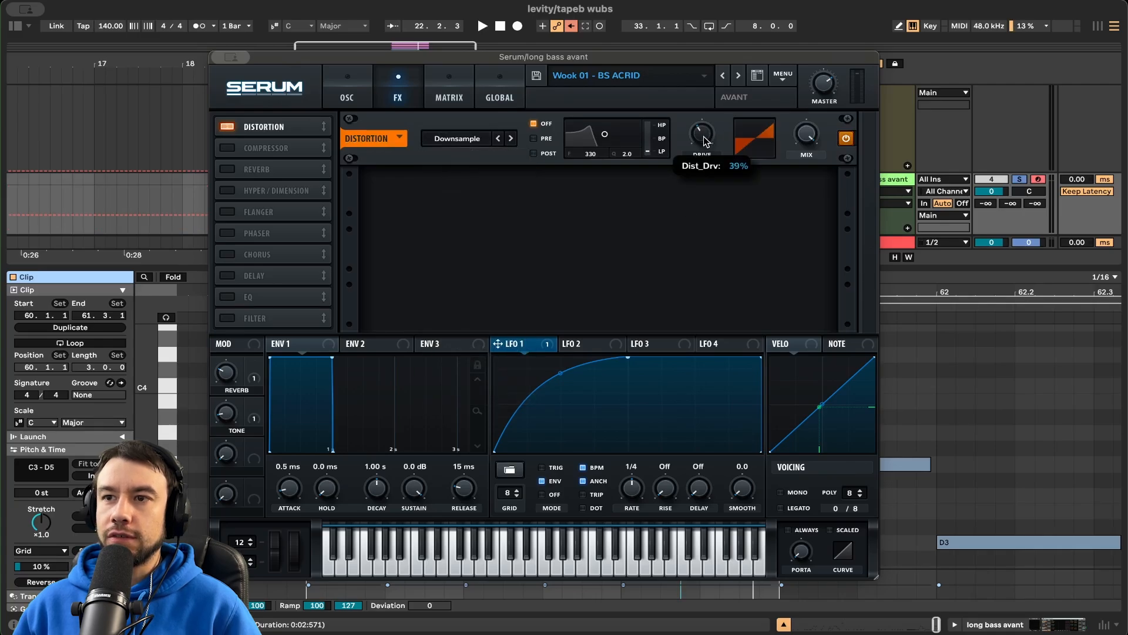
key("space")
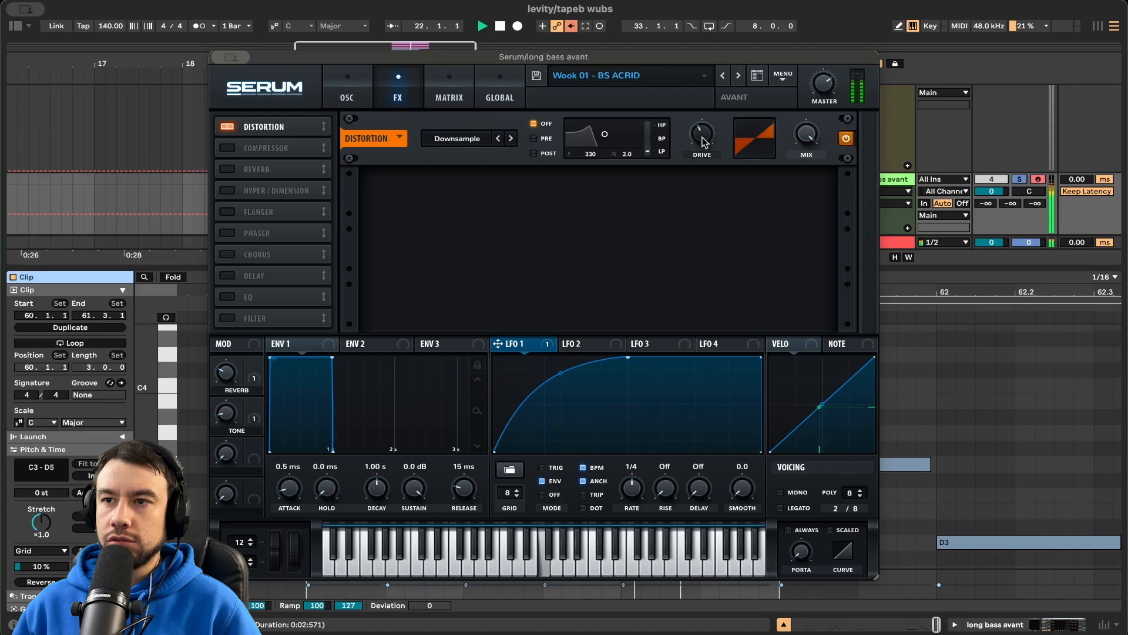
key("space")
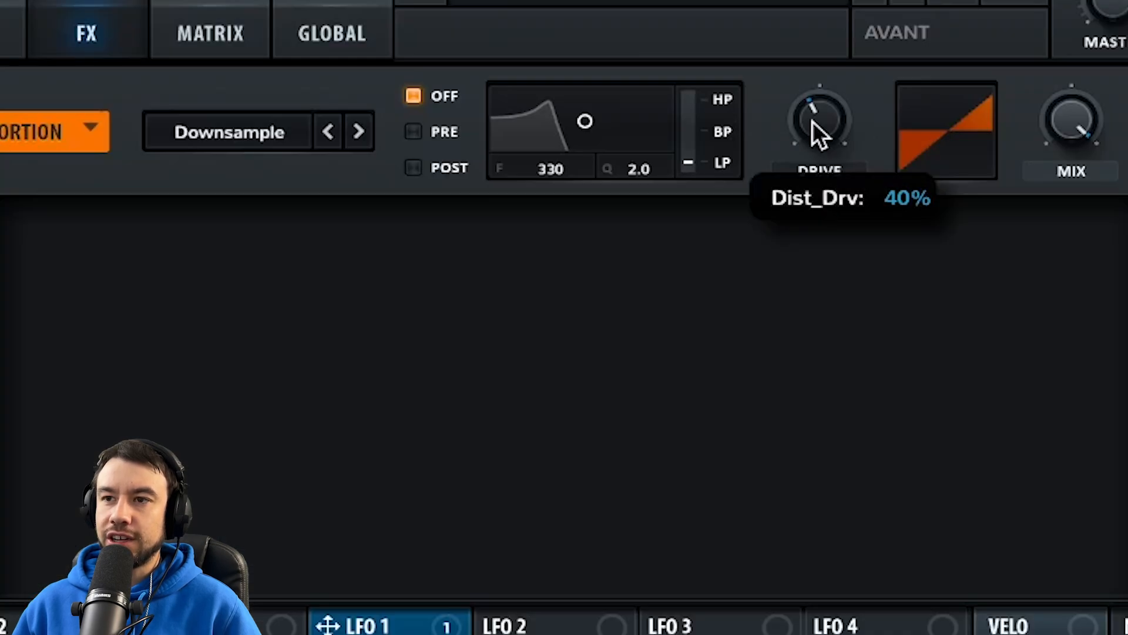
Audition small changes to the distortion drive, between about 36% and 40%, while playing the patch
left_click_drag(699, 134, 698, 137)
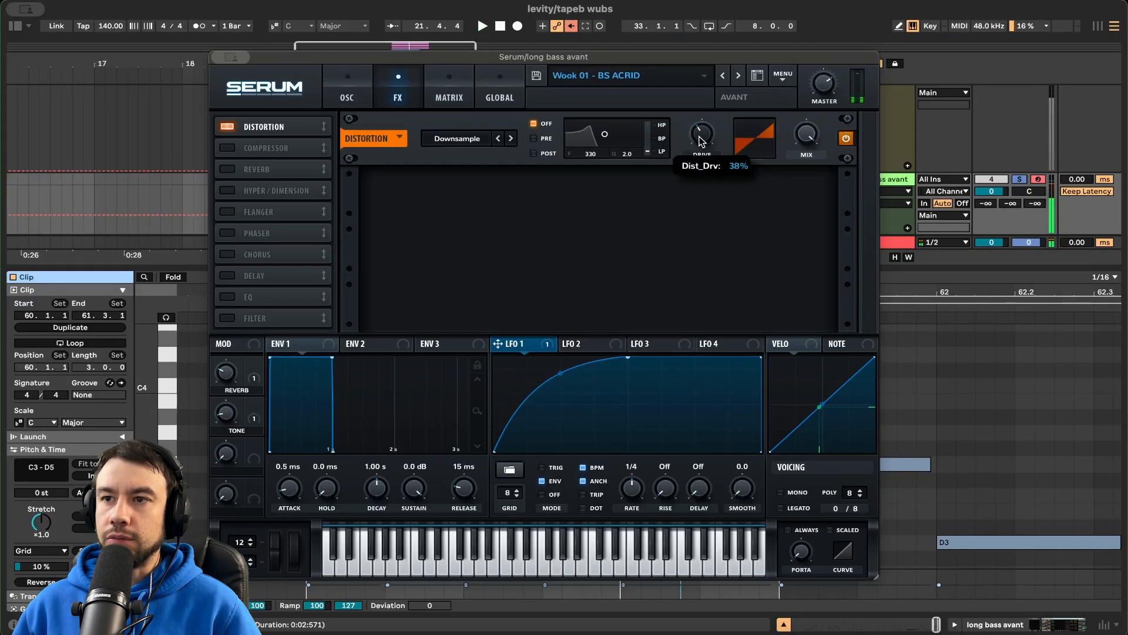
left_click_drag(812, 125, 812, 131)
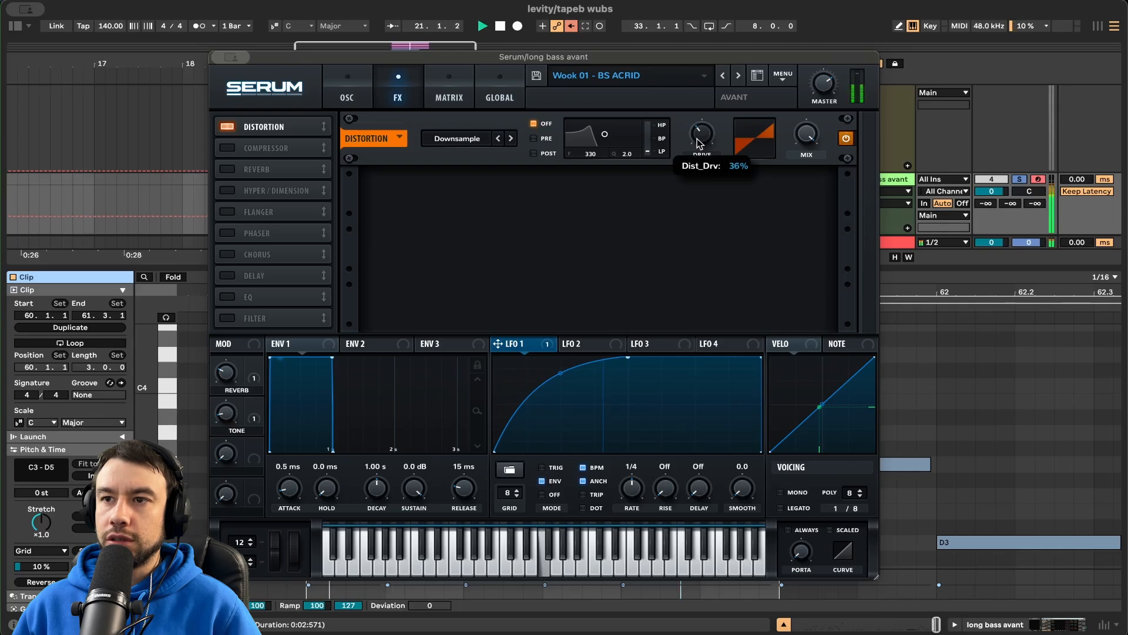
key("space")
left_click_drag(697, 143, 700, 135)
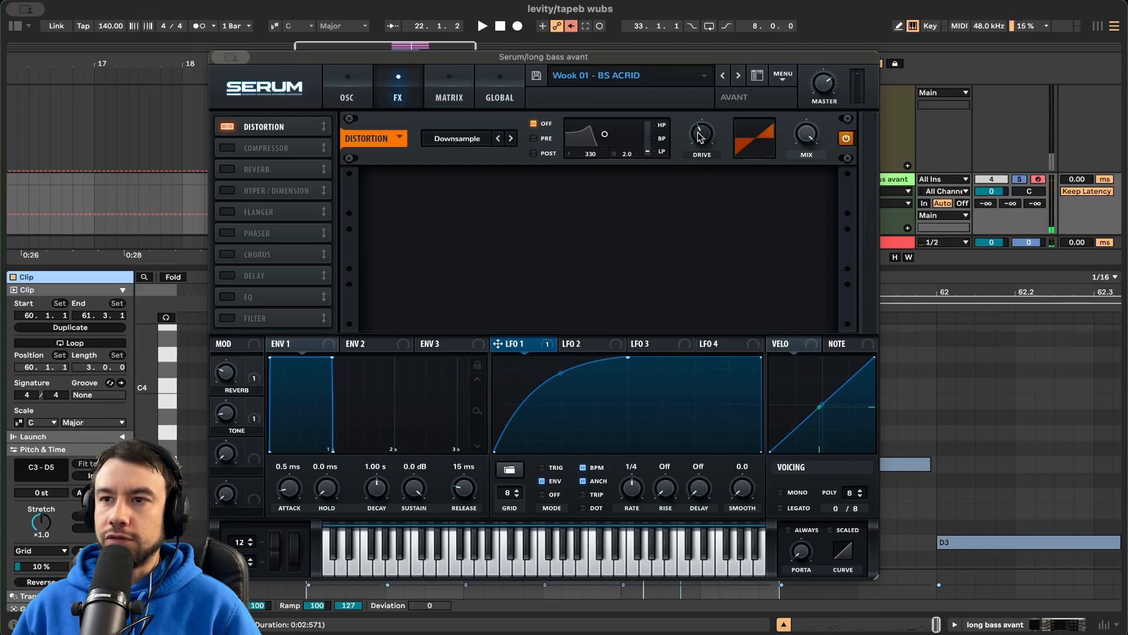
key("space")
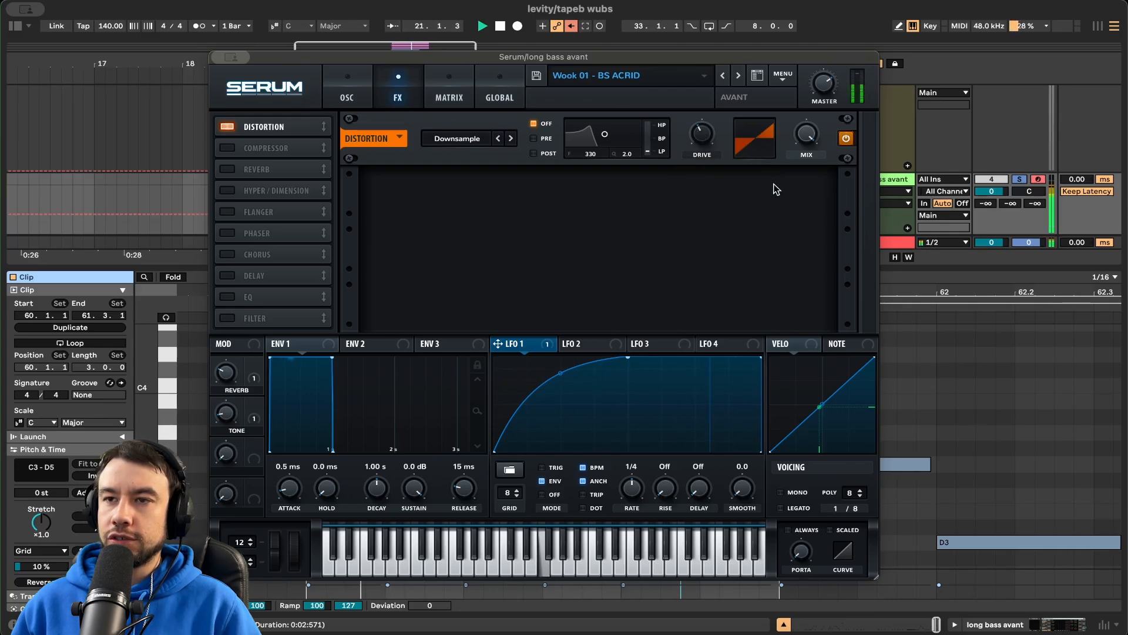
key("space")
Turn on the compressor in multiband mode and play the patch
left_click(227, 147)
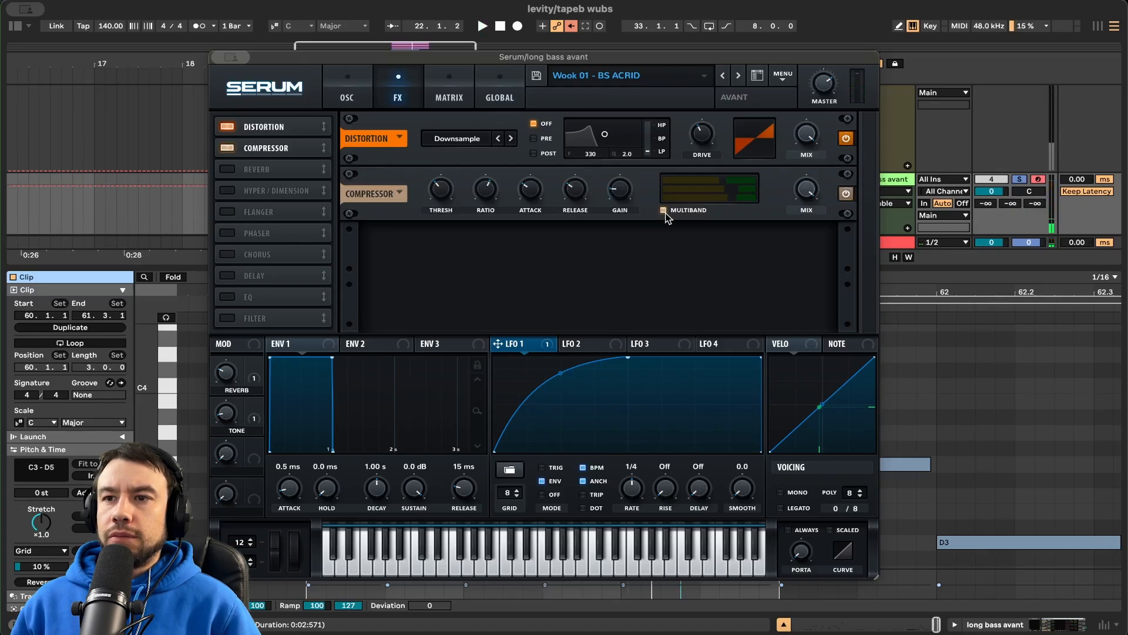
left_click(621, 195)
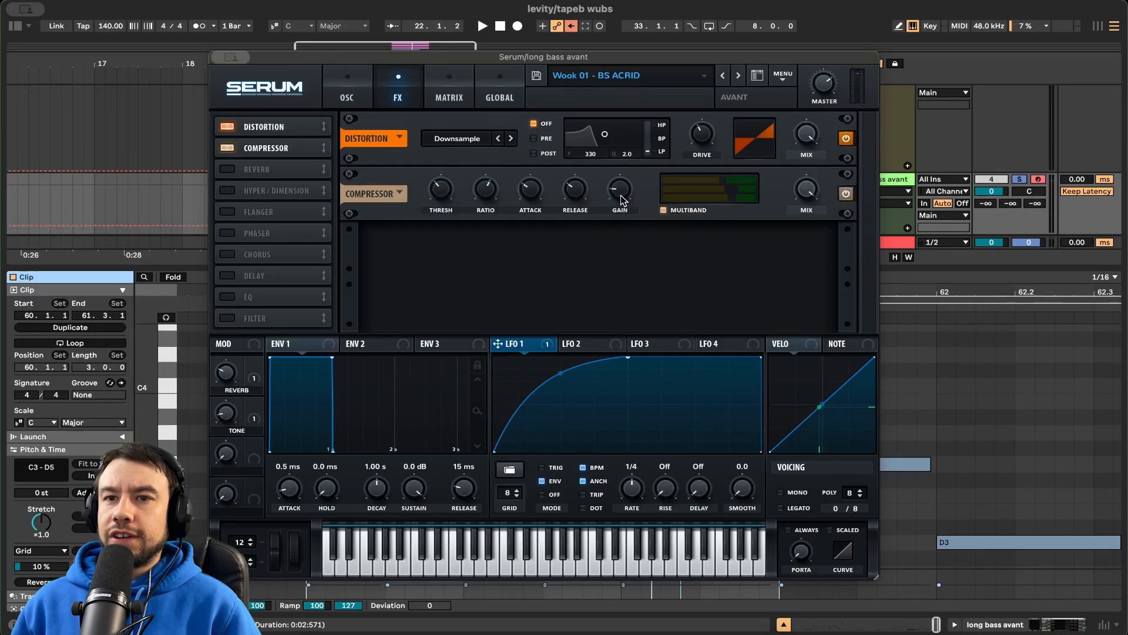
key("space")
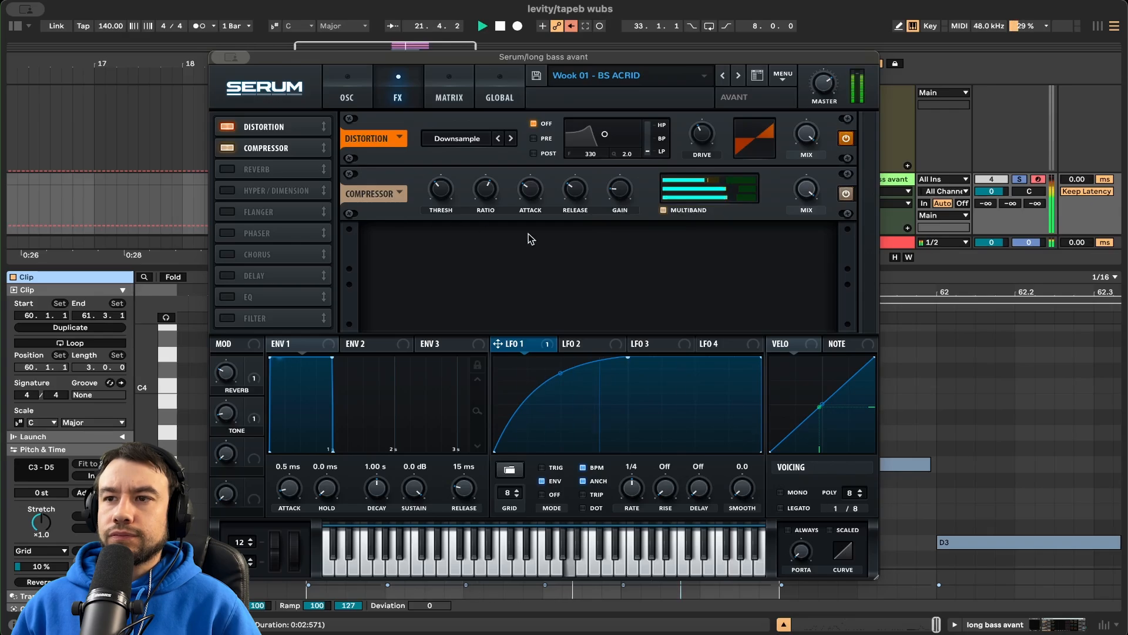
key("space")
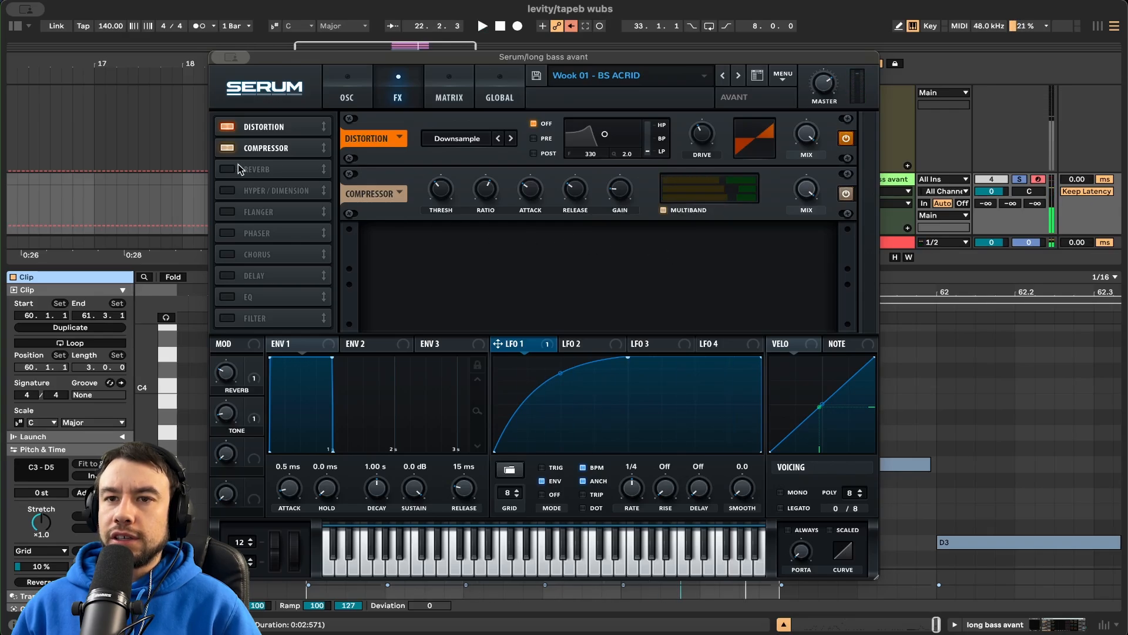
Turn on the Hall reverb, check the Reverb macro's assignment to its mix, and play the patch
left_click(228, 170)
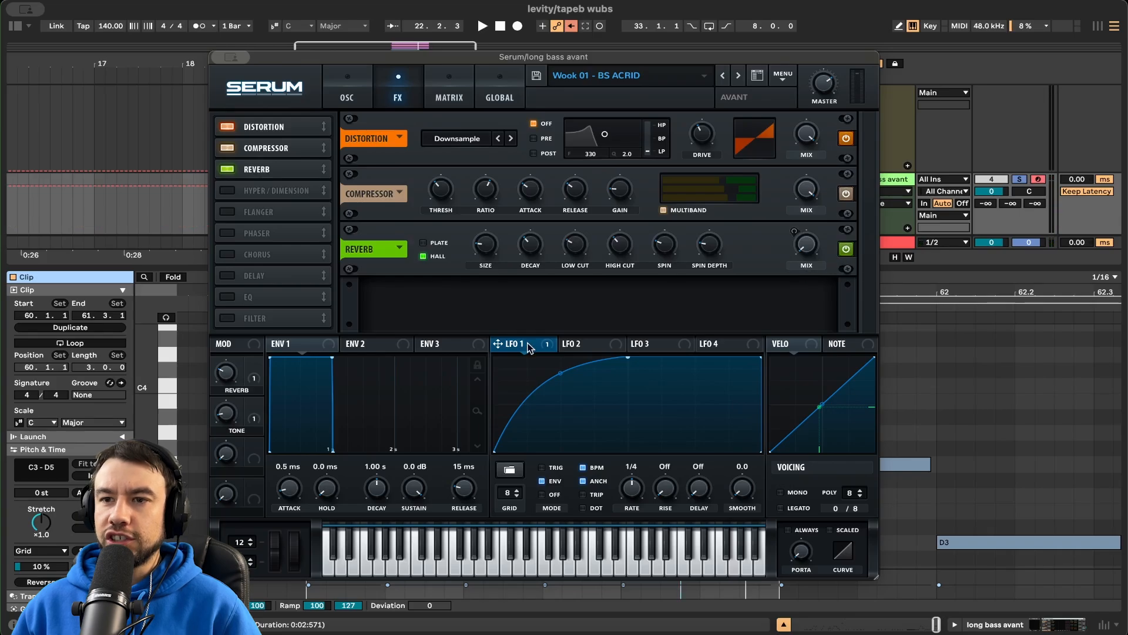
left_click_drag(251, 391, 252, 385)
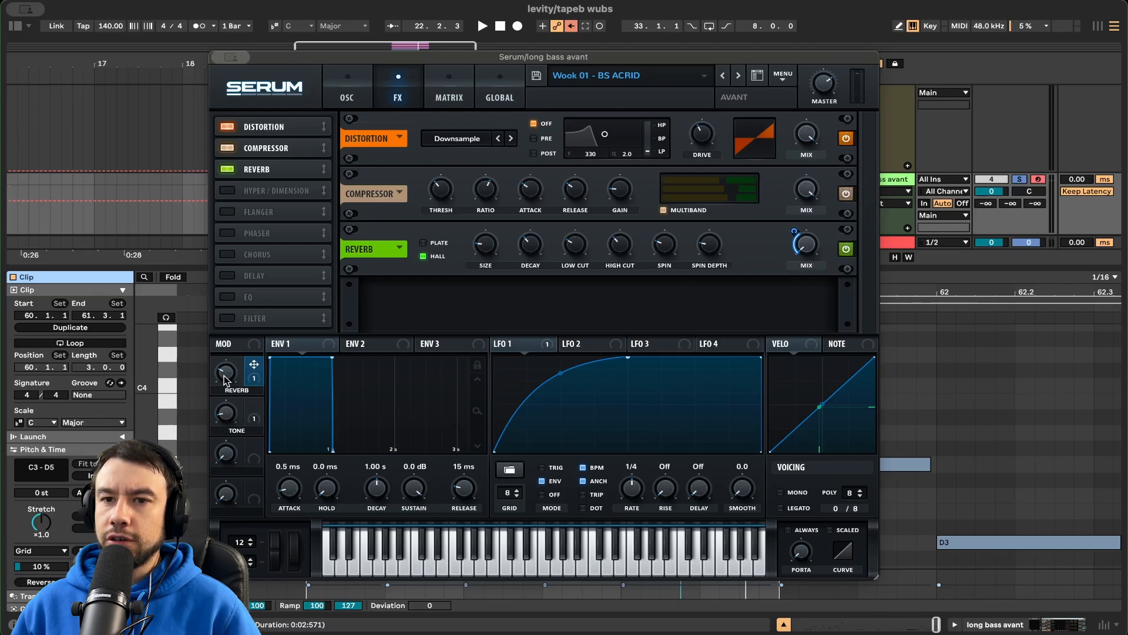
mouse_move(224, 379)
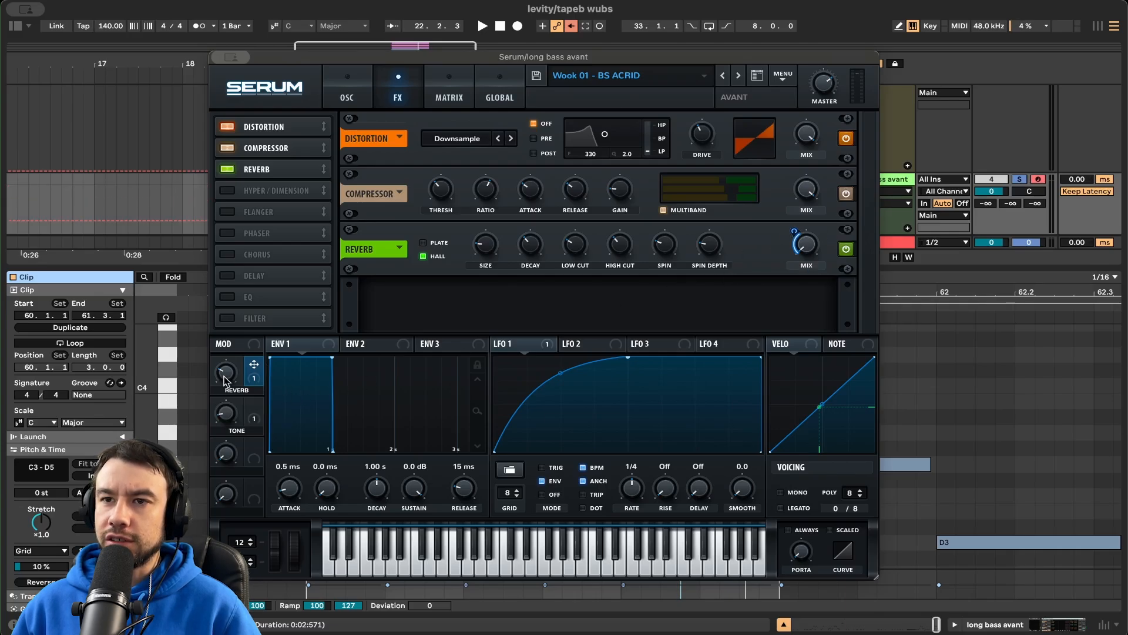
key("space")
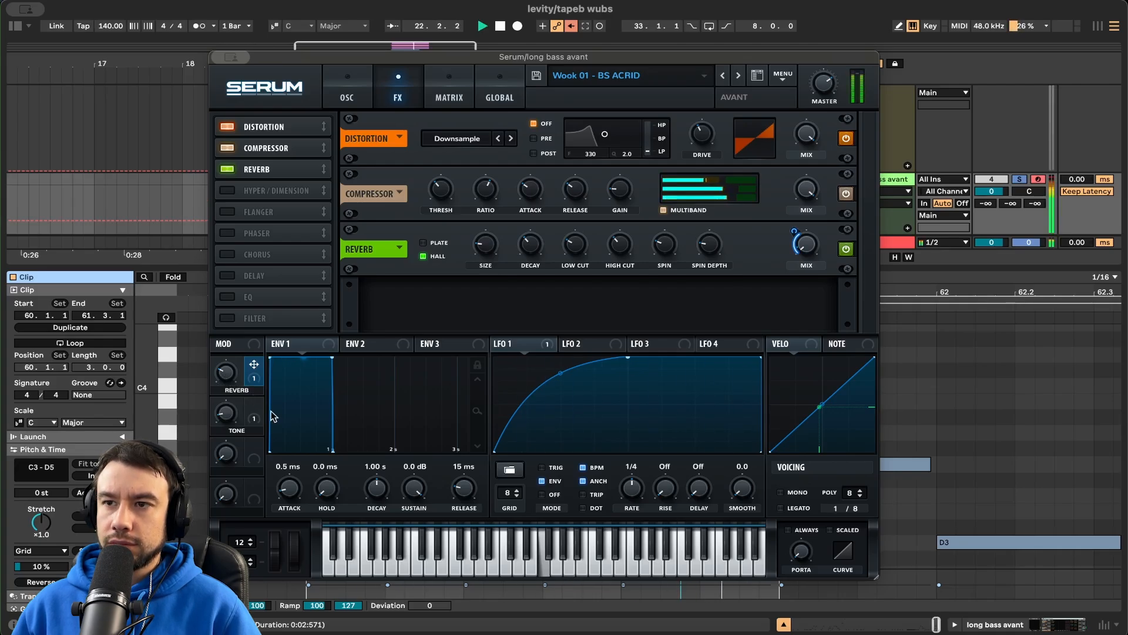
key("space")
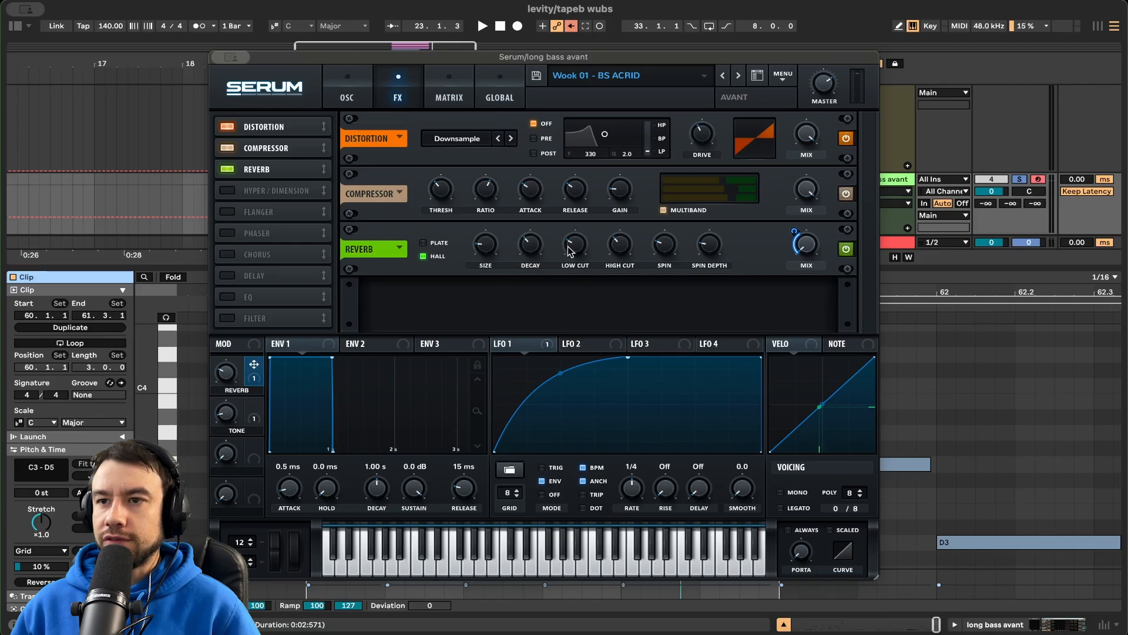
mouse_move(623, 254)
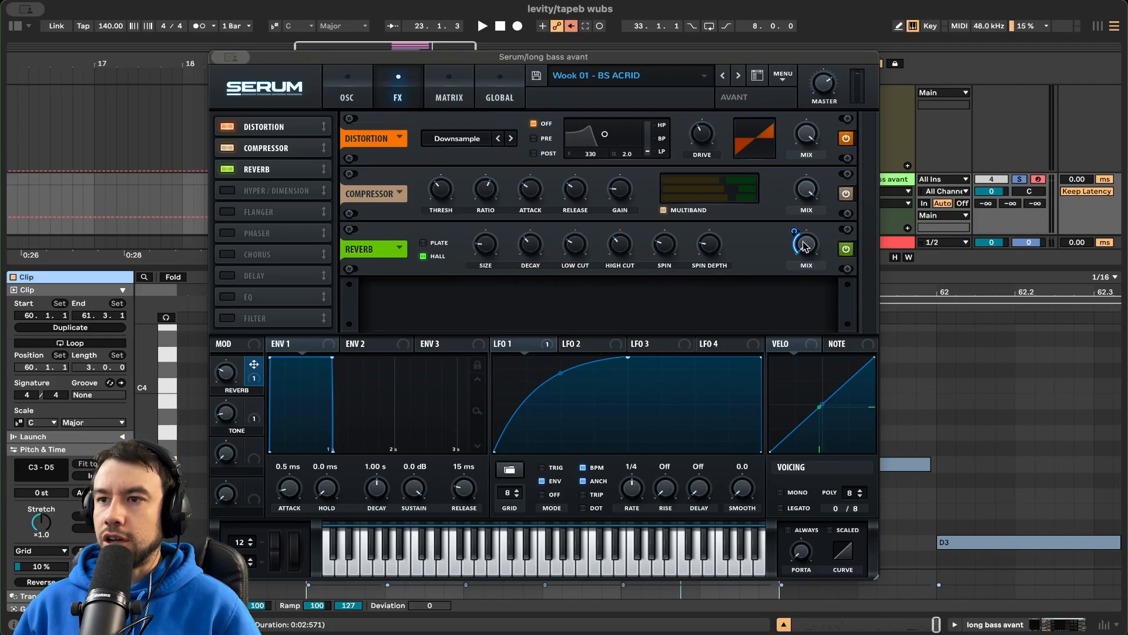
key("space")
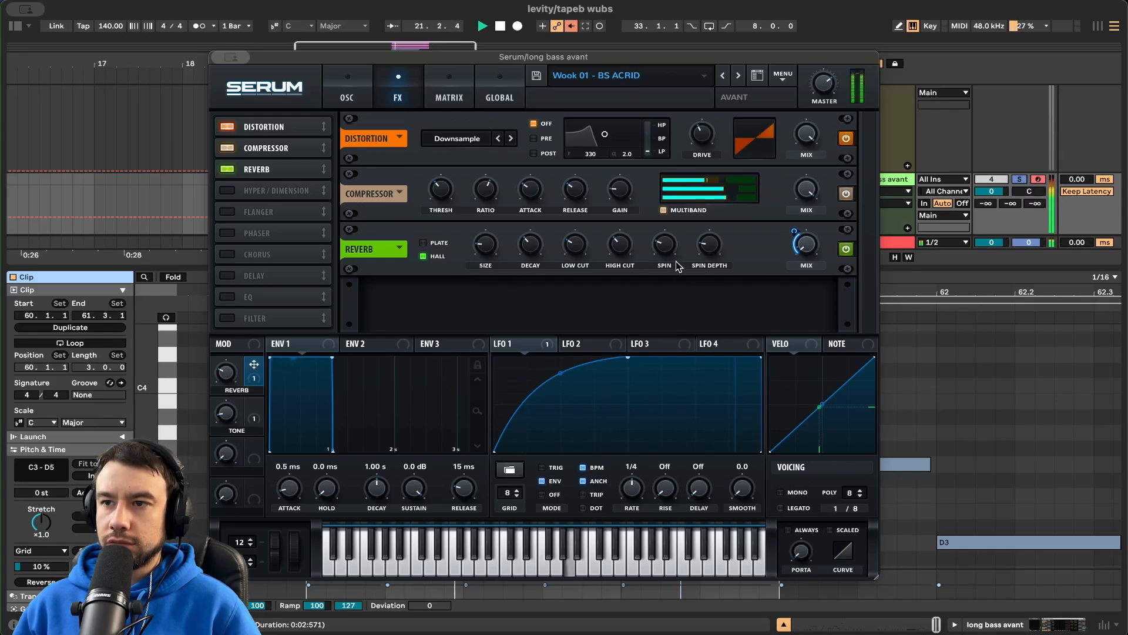
key("space")
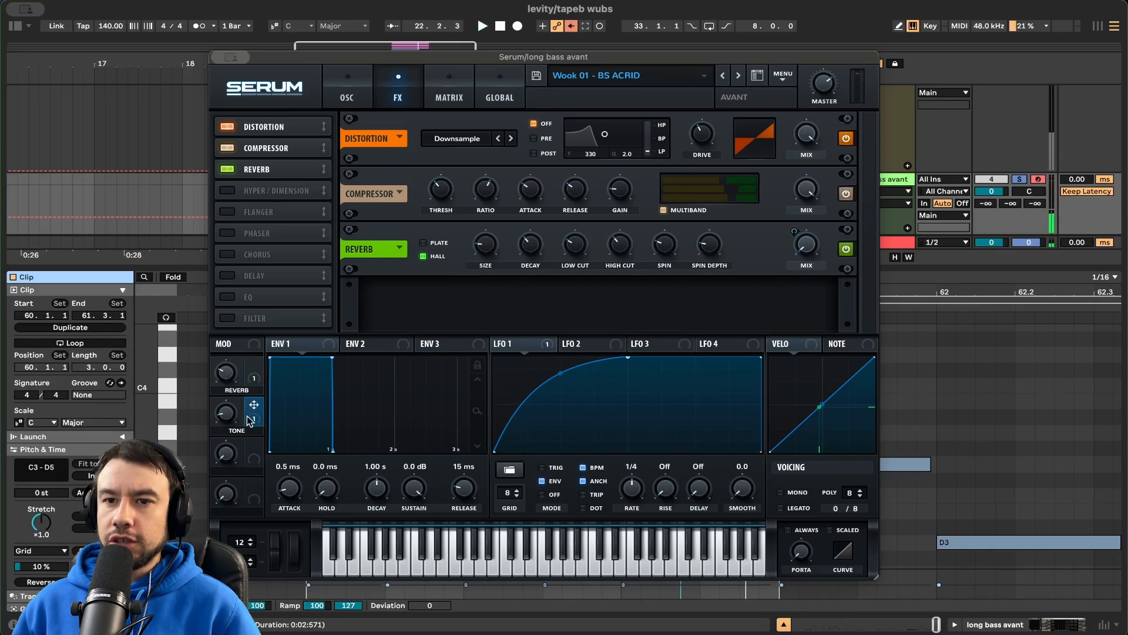
Examine how the Tone macro modulates the filter cutoff and play the patch briefly
left_click(347, 88)
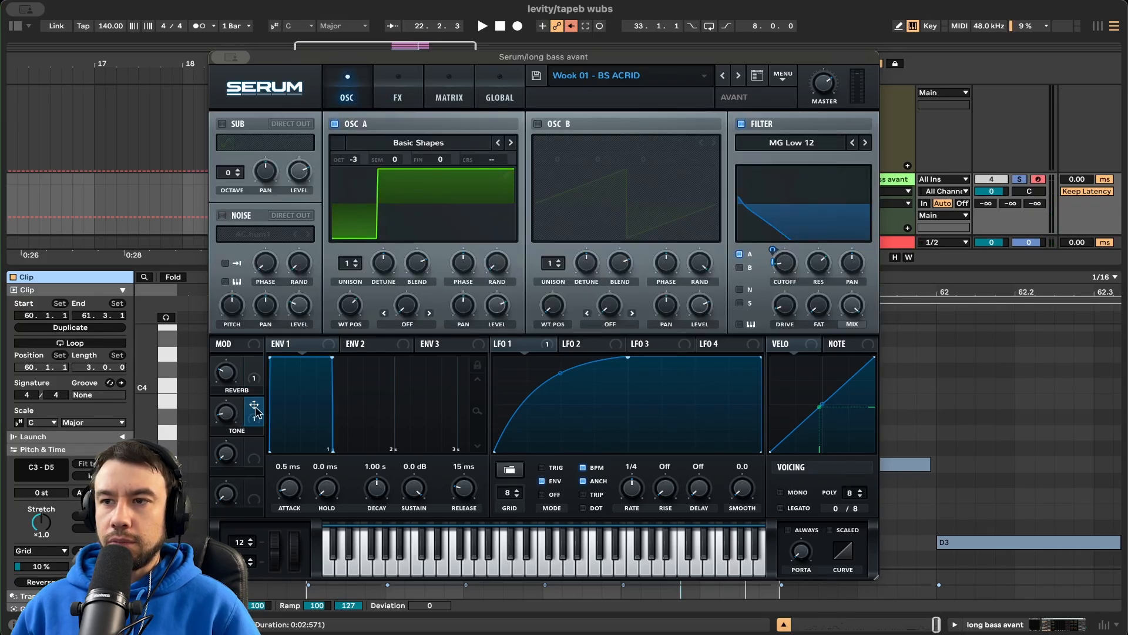
left_click(773, 250)
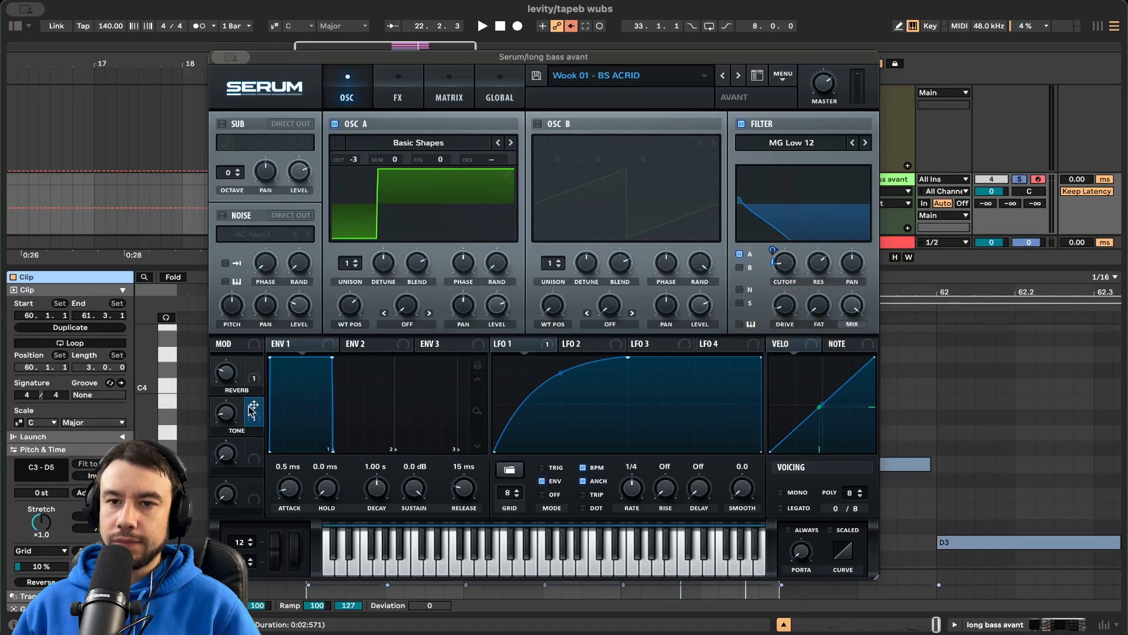
key("space")
left_click(228, 416)
key("space")
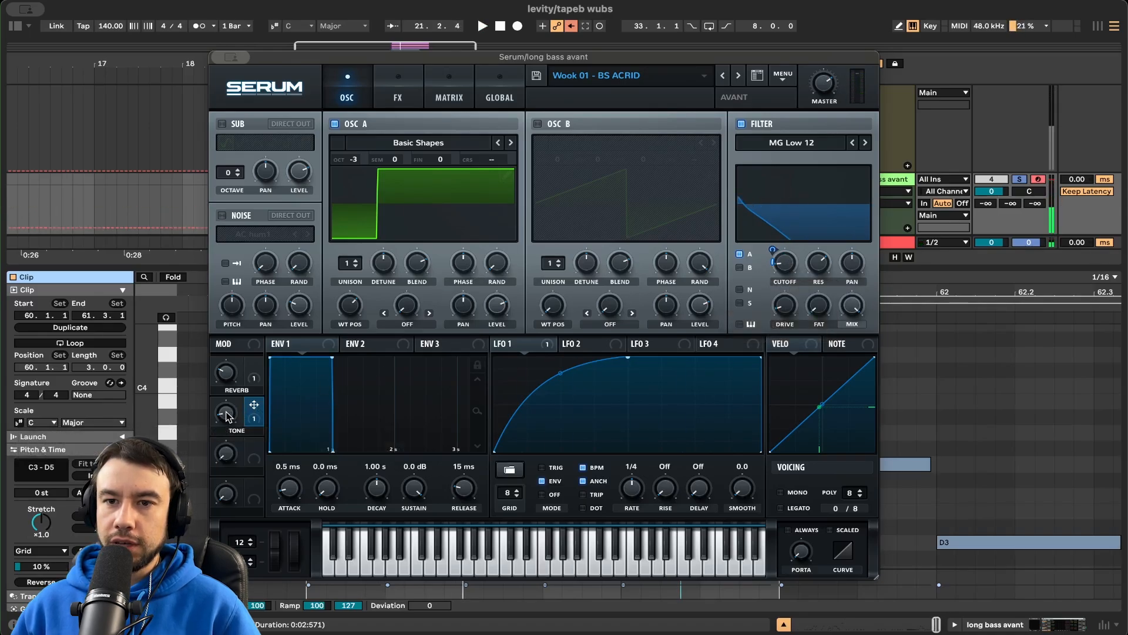
Try the Tone macro at 0% and 3% while playing the patch to compare the filter's brightness
mouse_move(230, 413)
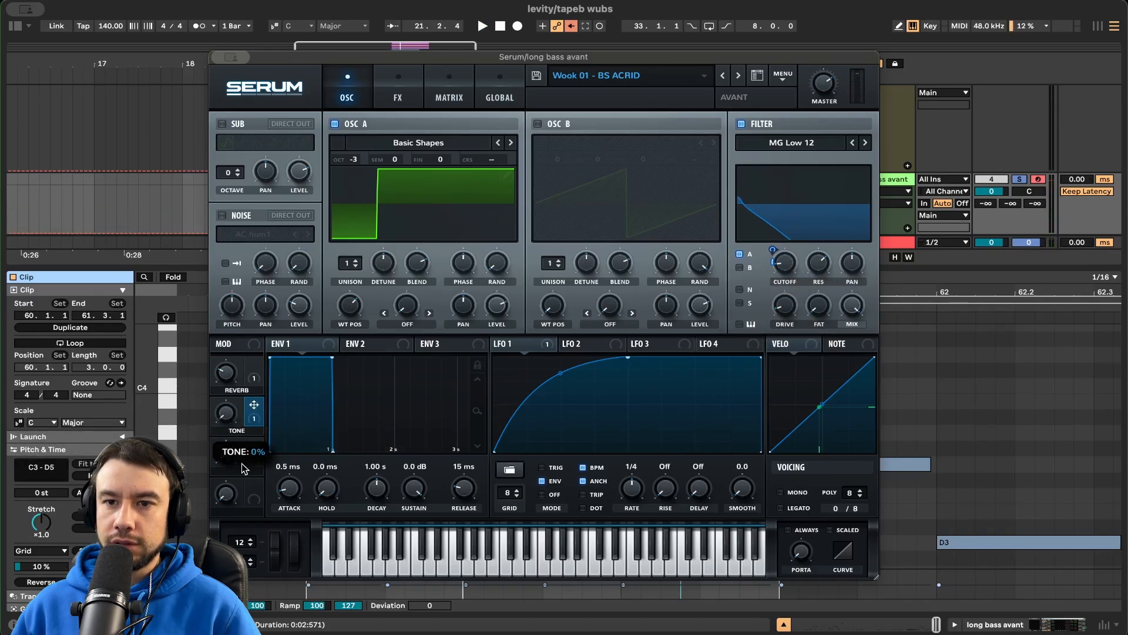
key("space")
key("space")
left_click_drag(228, 413, 228, 409)
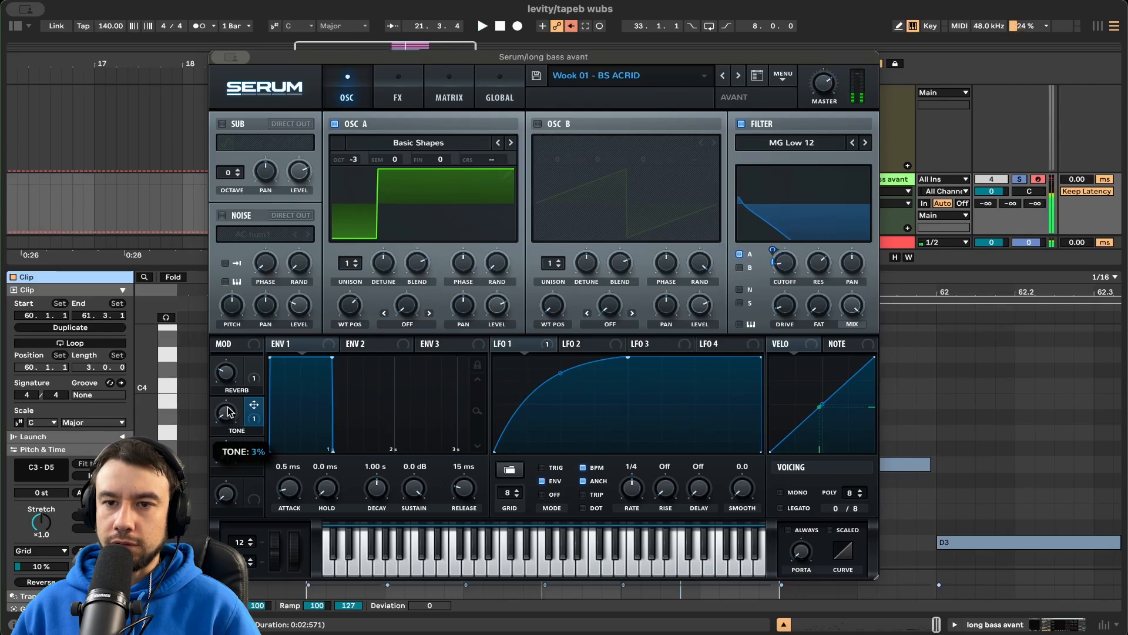
key("space")
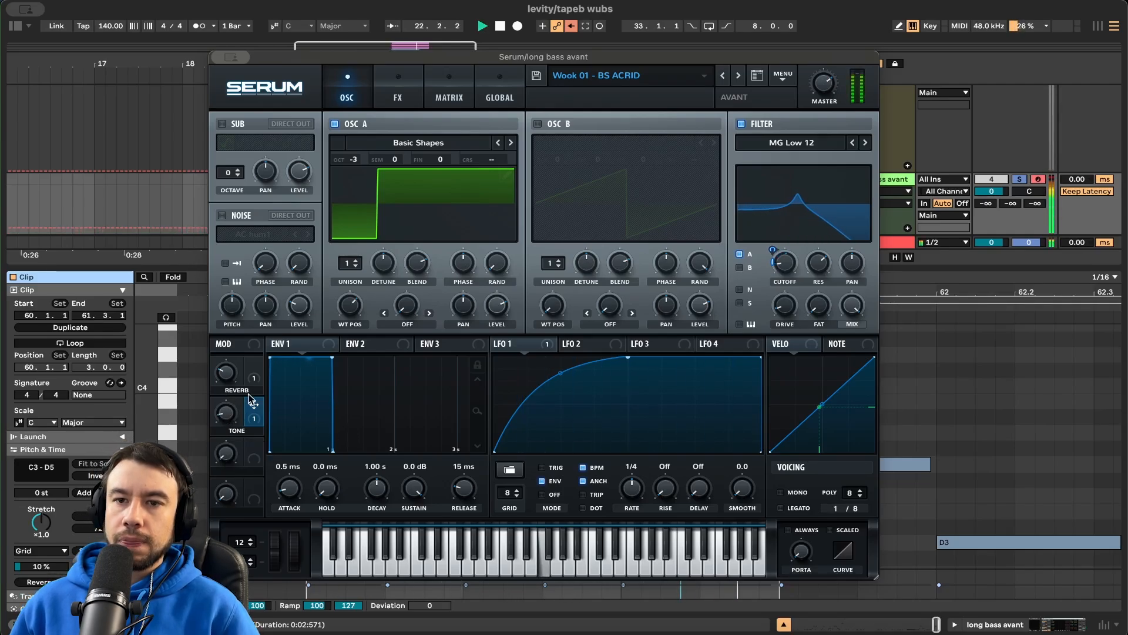
key("space")
Check the Tone macro at 12% and sweep it while playing the patch
mouse_move(230, 419)
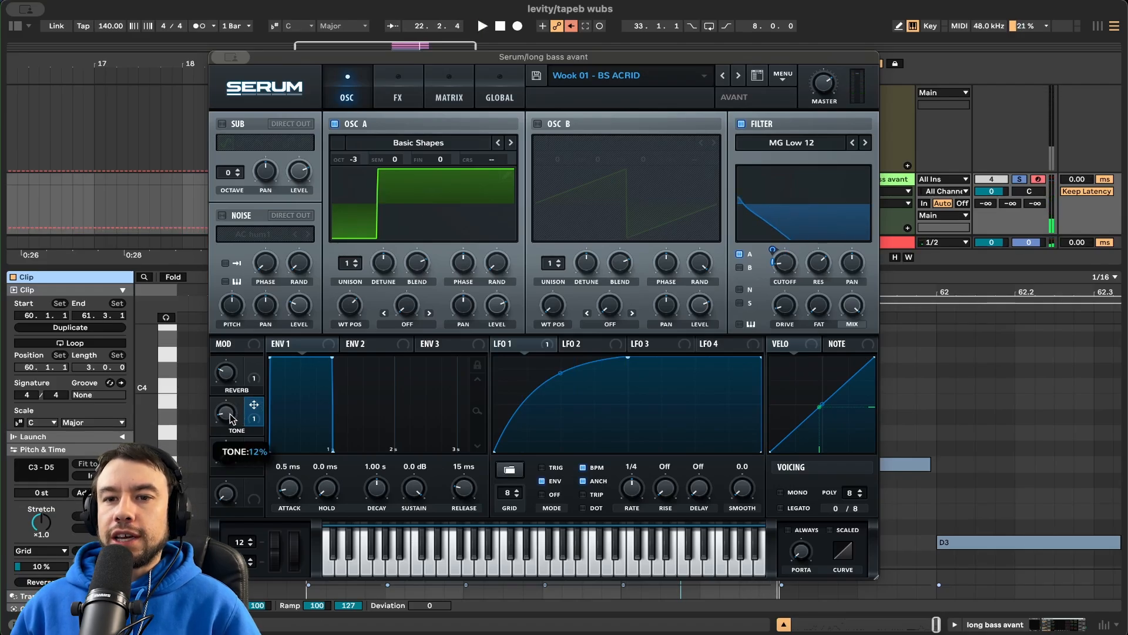
key("space")
left_click_drag(234, 394, 235, 463)
key("space")
key("space")
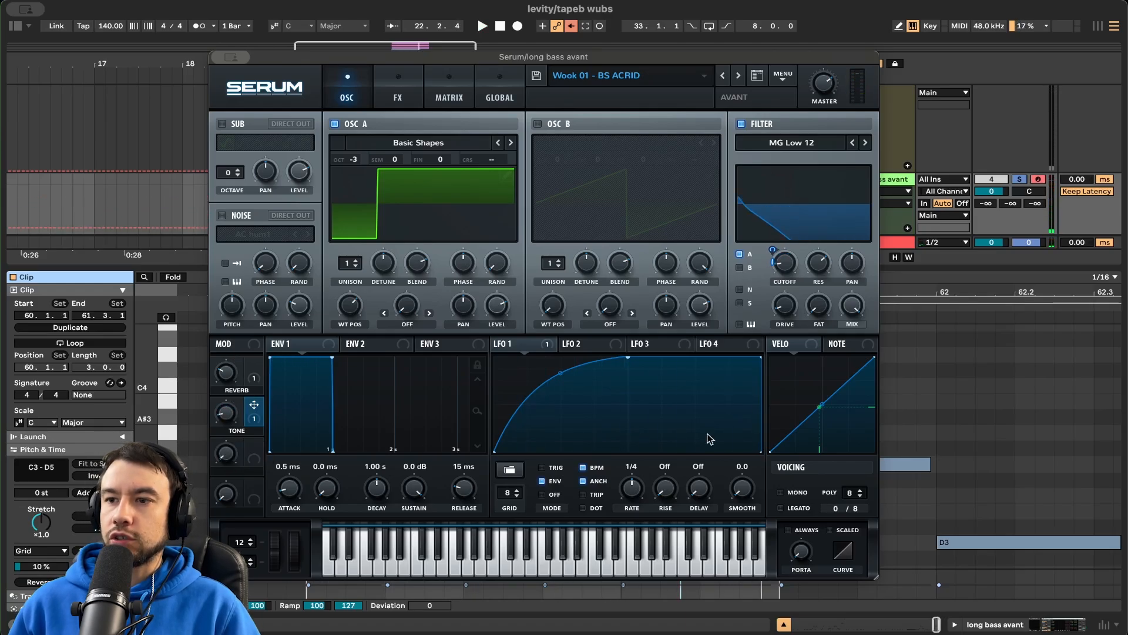
Play the long bass avant patch while reviewing its effects rack, and close the Serum window
key("space")
left_click(398, 88)
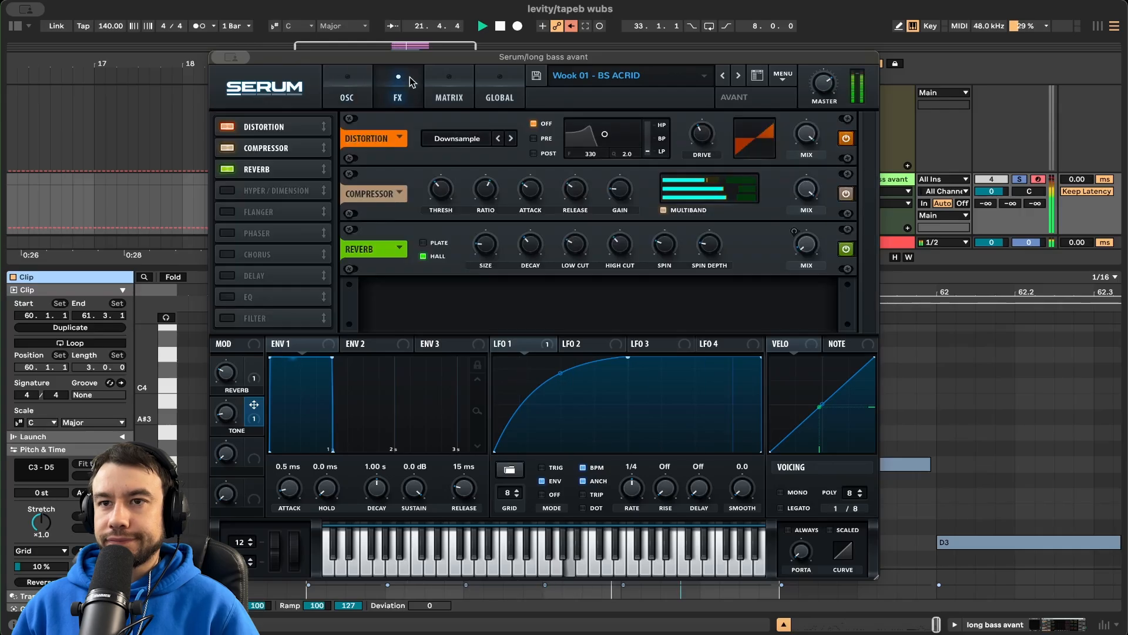
left_click(347, 88)
key("space")
mouse_move(233, 59)
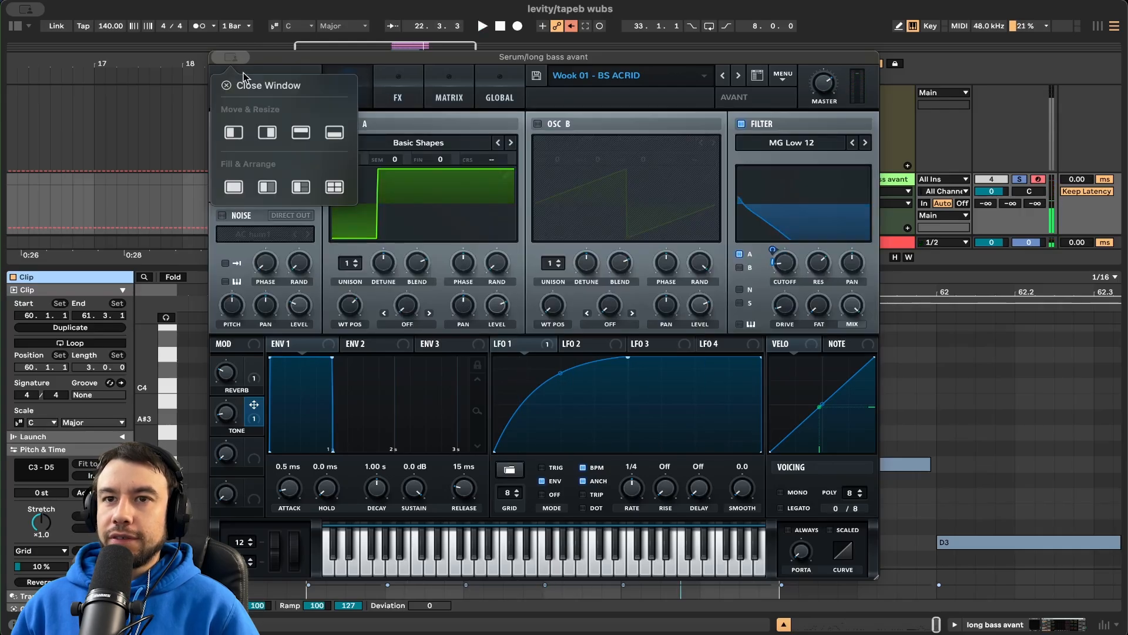
left_click(248, 86)
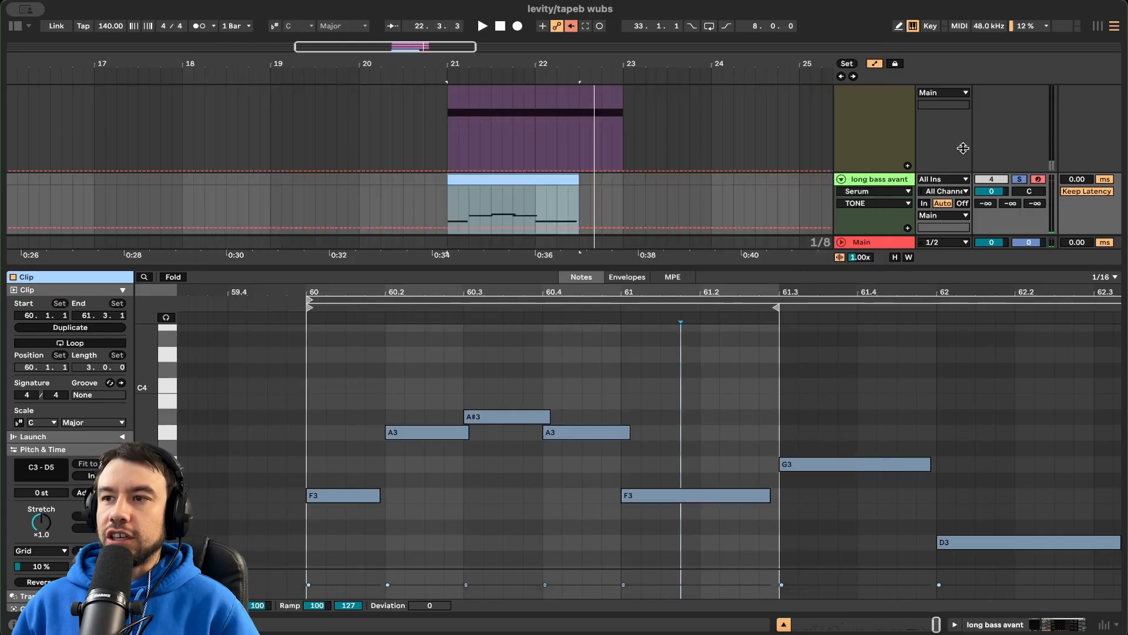
Play the clip while showing the long bass avant track's device chain, and reopen its Serum instance to check the patch
key("space")
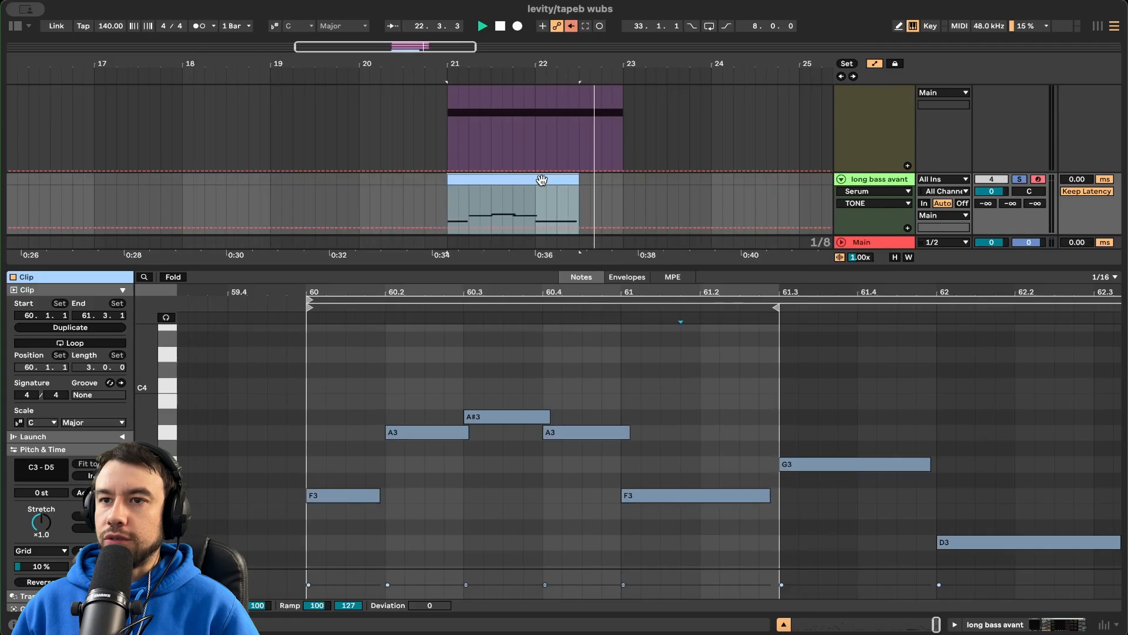
double_click(863, 179)
key("space")
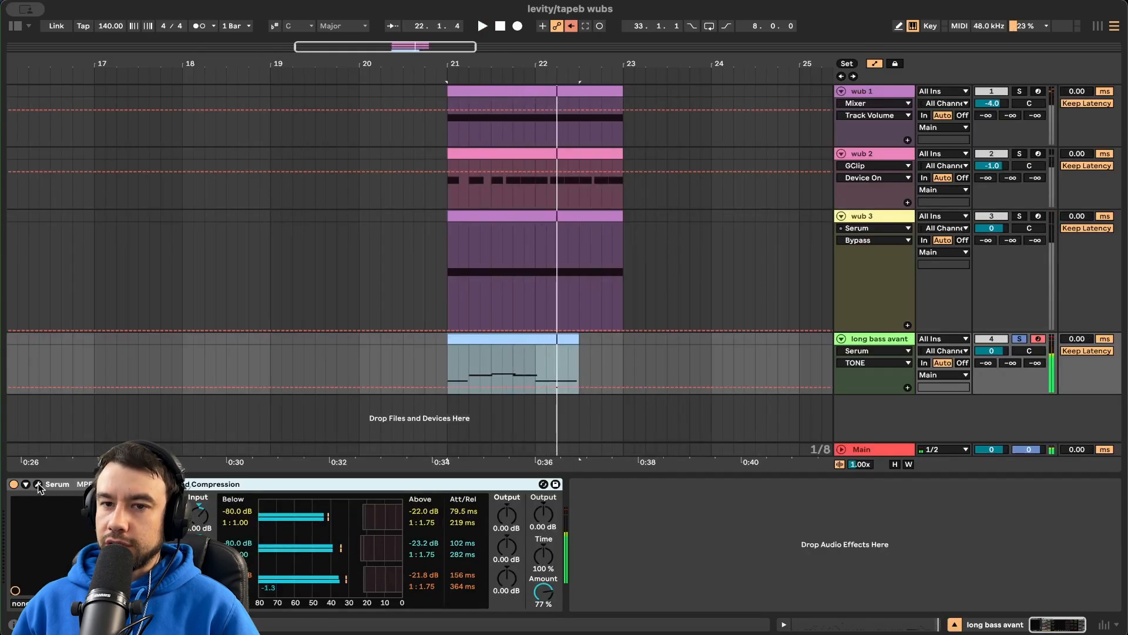
left_click(38, 484)
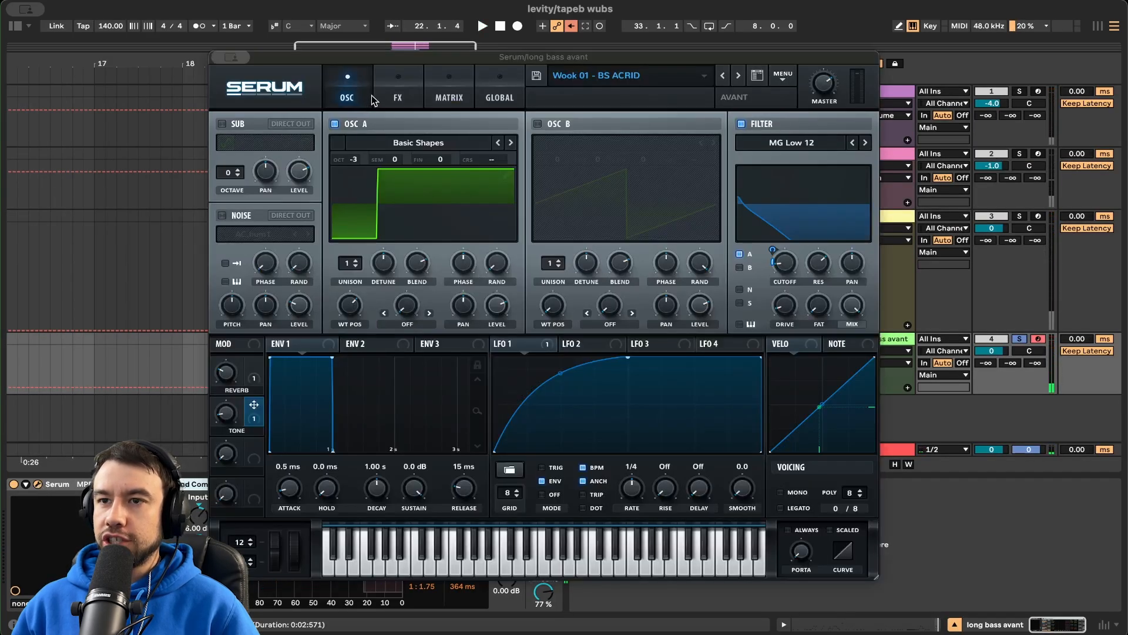
left_click(389, 86)
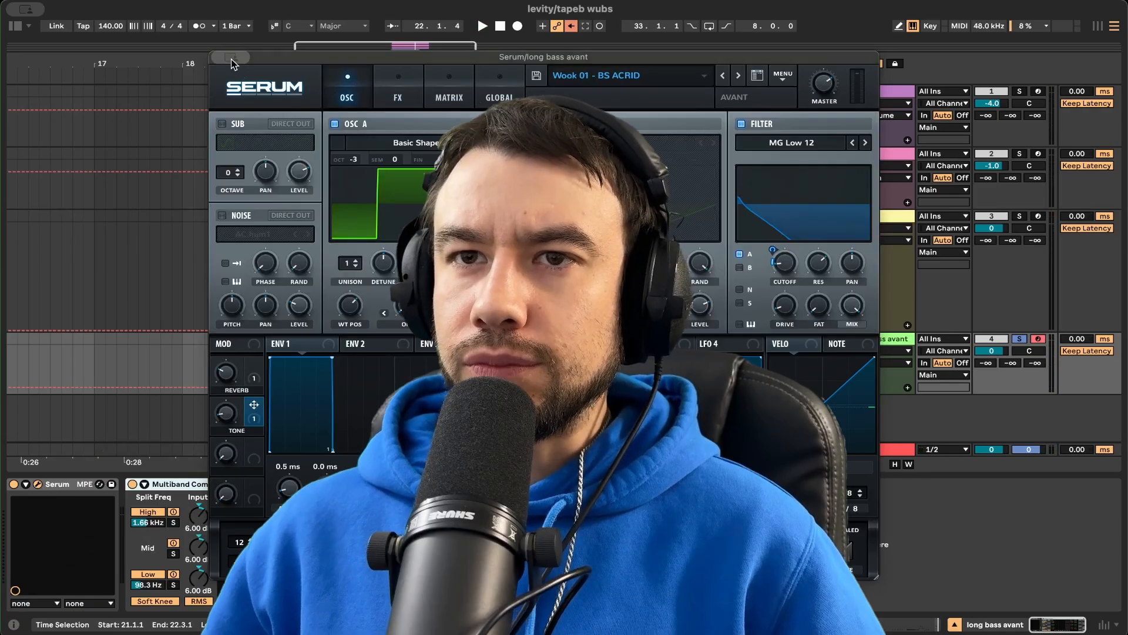
Close the Serum window and hide the long bass avant track's device chain
left_click(233, 58)
left_click(246, 87)
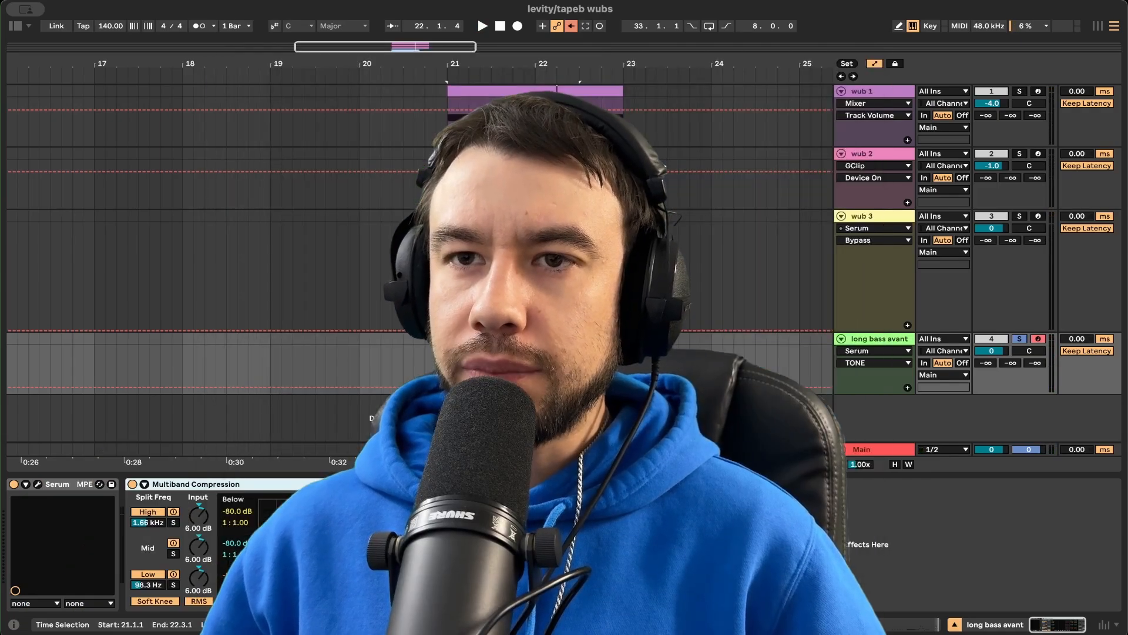
key("super+alt+l")
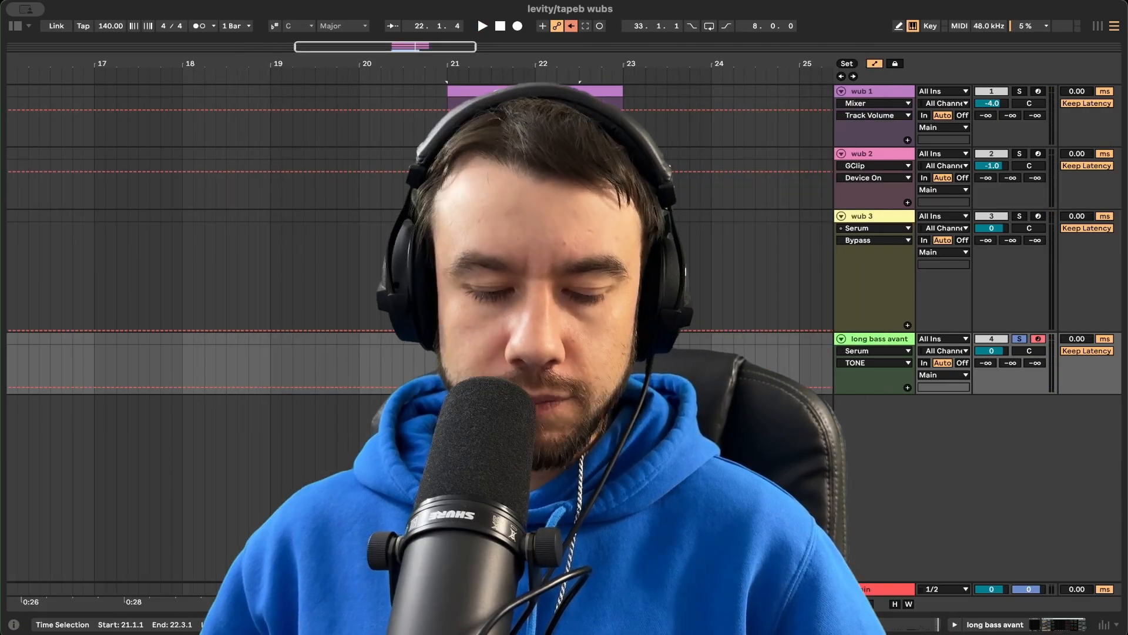